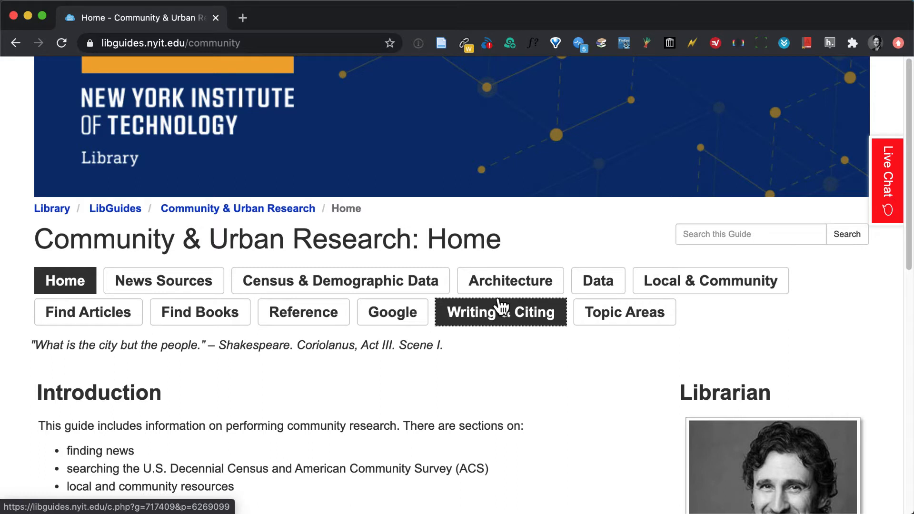
Open Social Explorer from the library guide's Census & Demographic Data page and dismiss its cookie notice.
scroll(524, 220, down, 3)
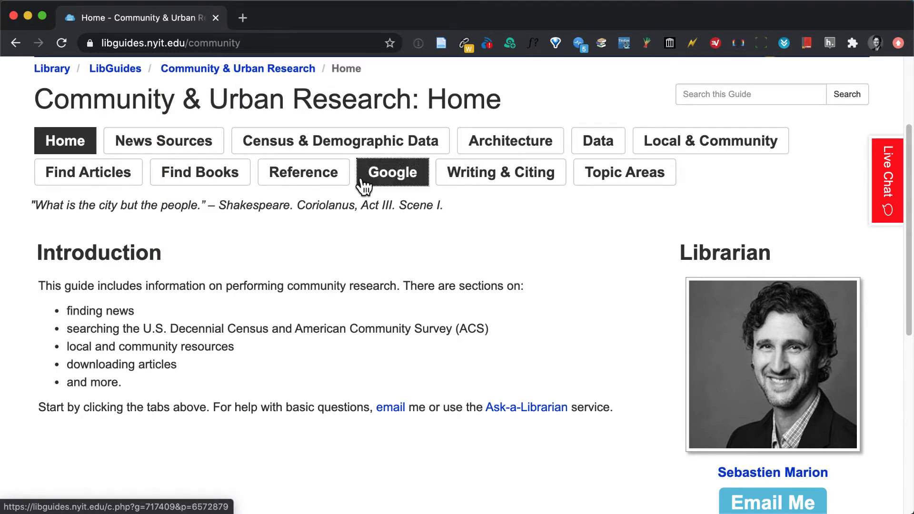
click(318, 142)
scroll(444, 283, down, 6)
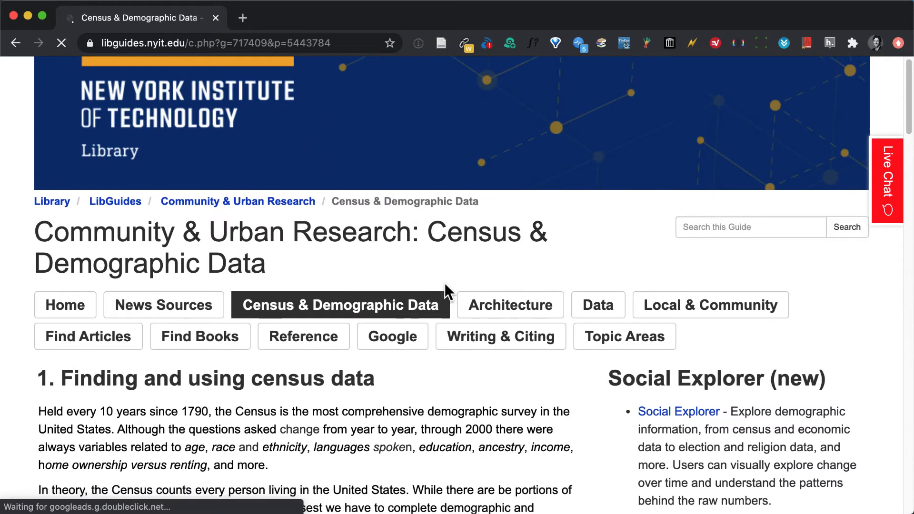
scroll(444, 283, down, 1)
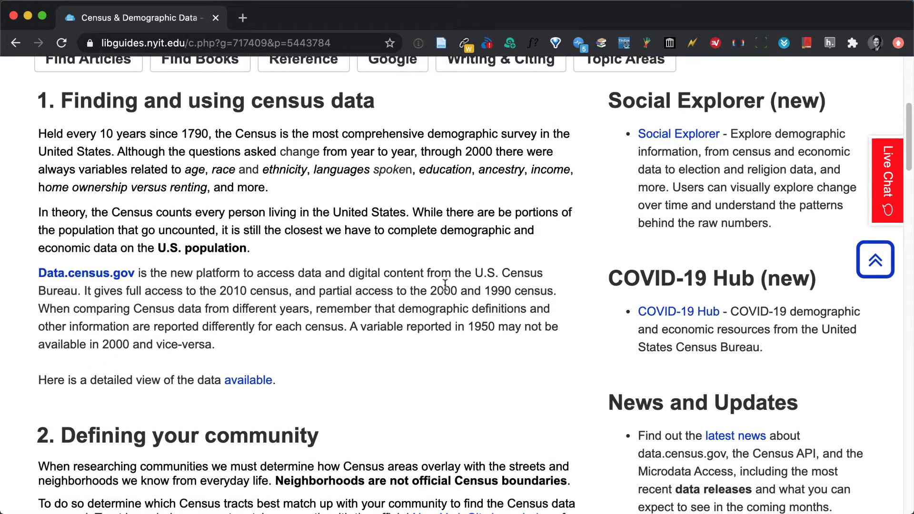
click(669, 134)
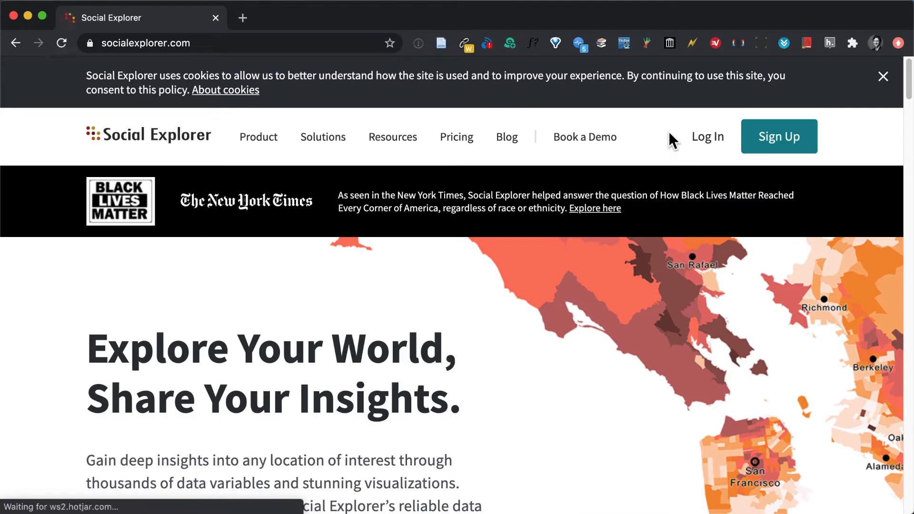
click(883, 76)
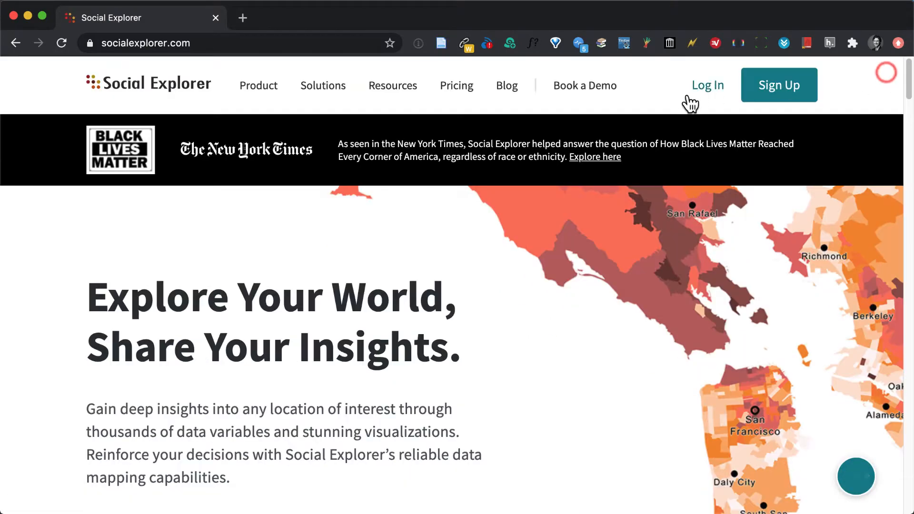
Log in to Social Explorer with the saved login, entering the password manager's master password to unlock it.
click(702, 90)
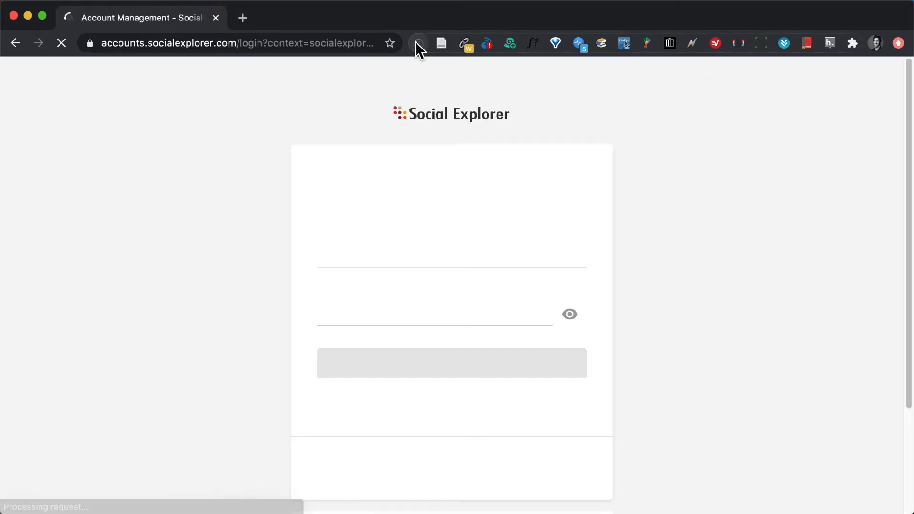
click(417, 43)
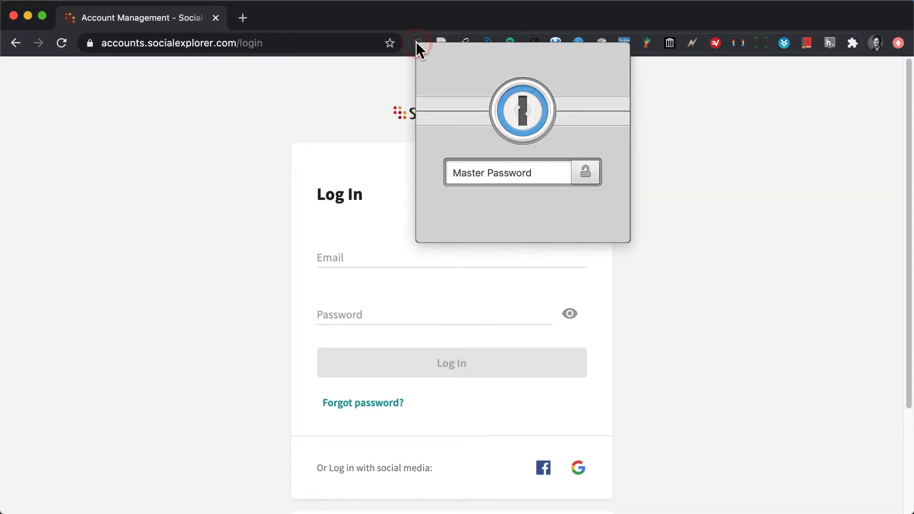
text(••••••••)
key(Return)
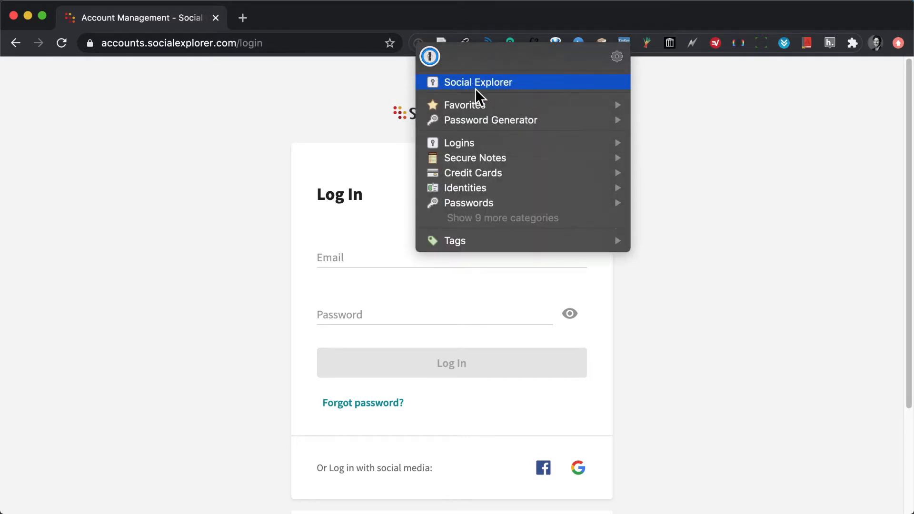
click(476, 84)
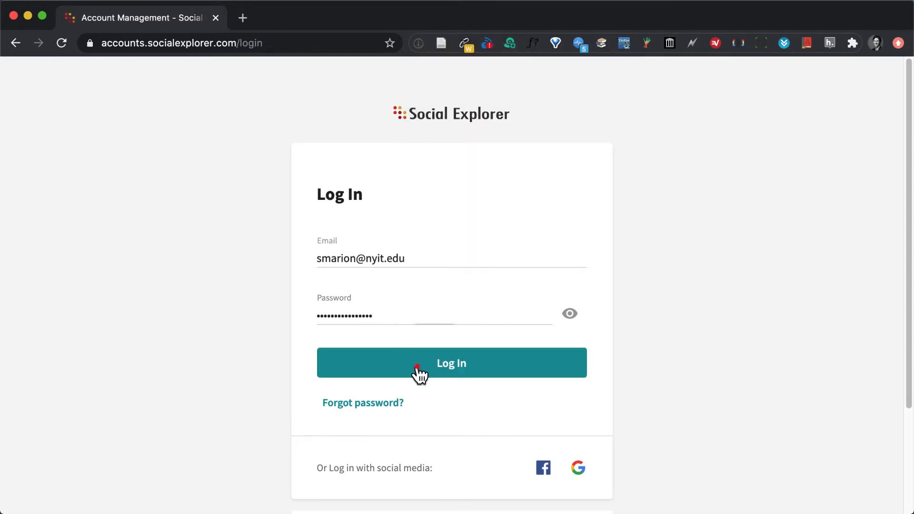
click(417, 366)
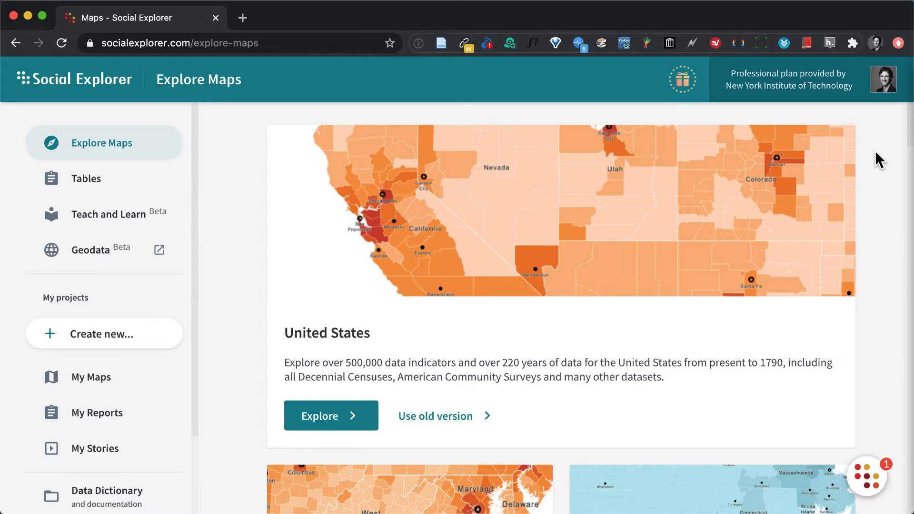
Open the United States map for exploration and dismiss the tour offer and the changes-over-time hint.
click(320, 414)
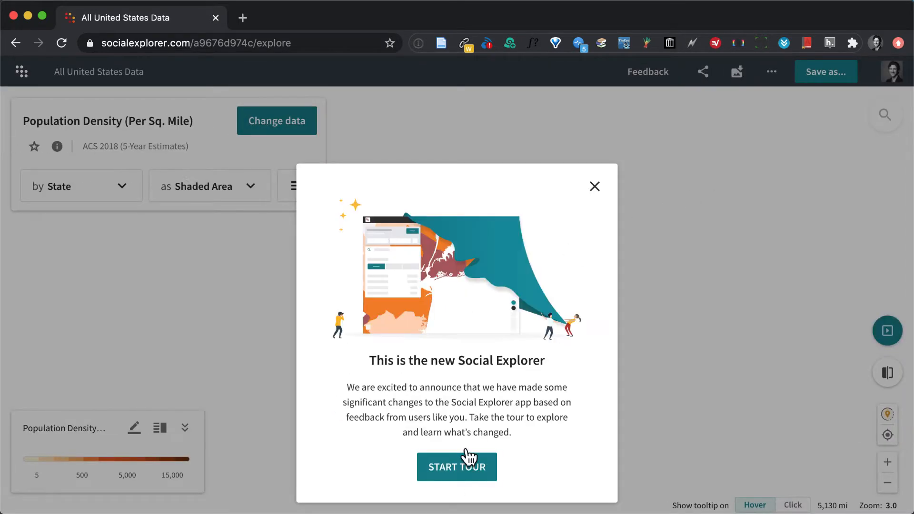
click(593, 190)
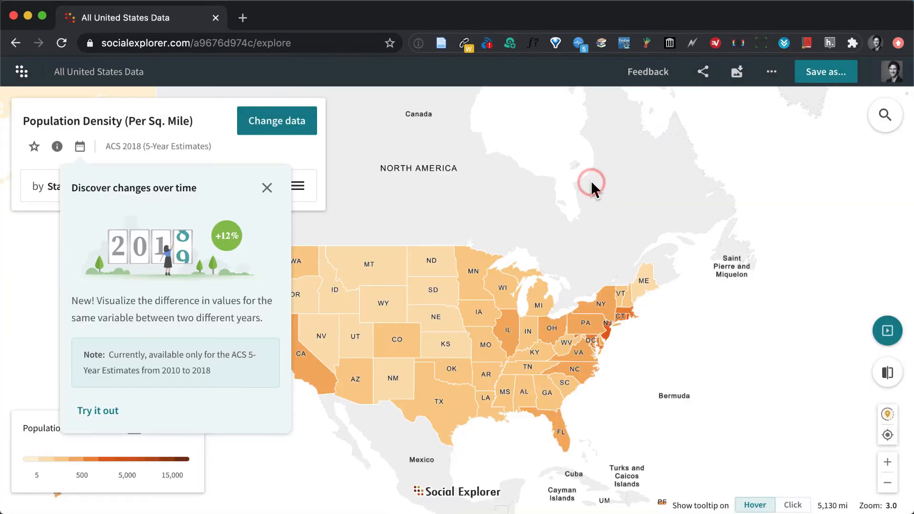
click(264, 188)
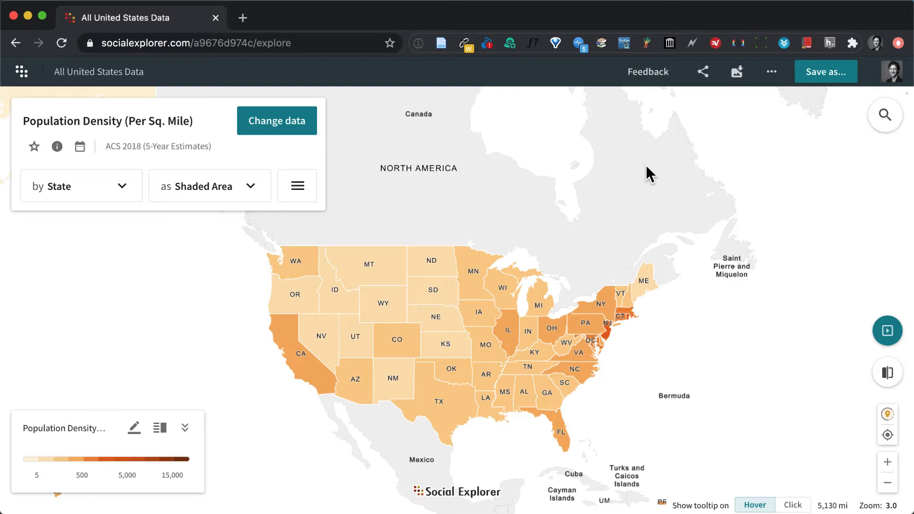
Search the map for the postal code 11105.
click(885, 118)
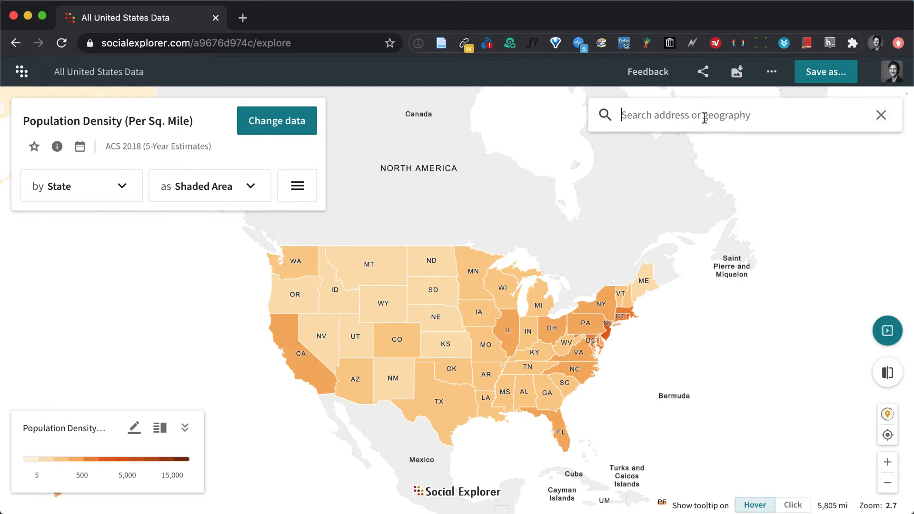
text(11105)
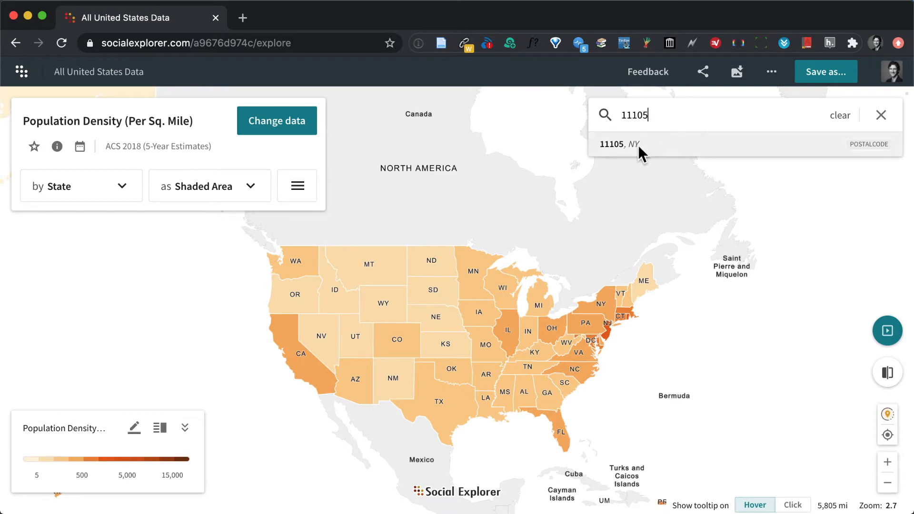
double_click(672, 117)
text(queens)
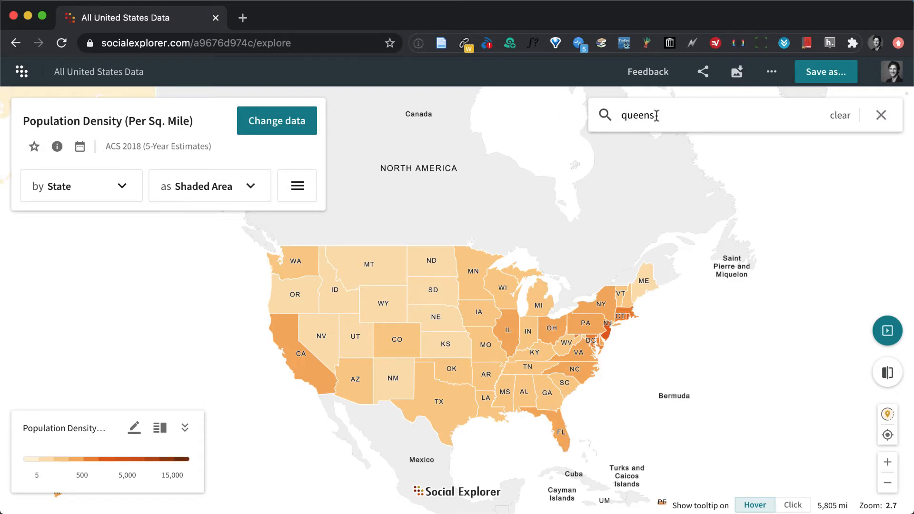
text(, ny)
triple_click(701, 111)
text(11105)
Go to the 11105, NY postal code result and save its boundary as a map annotation.
click(672, 112)
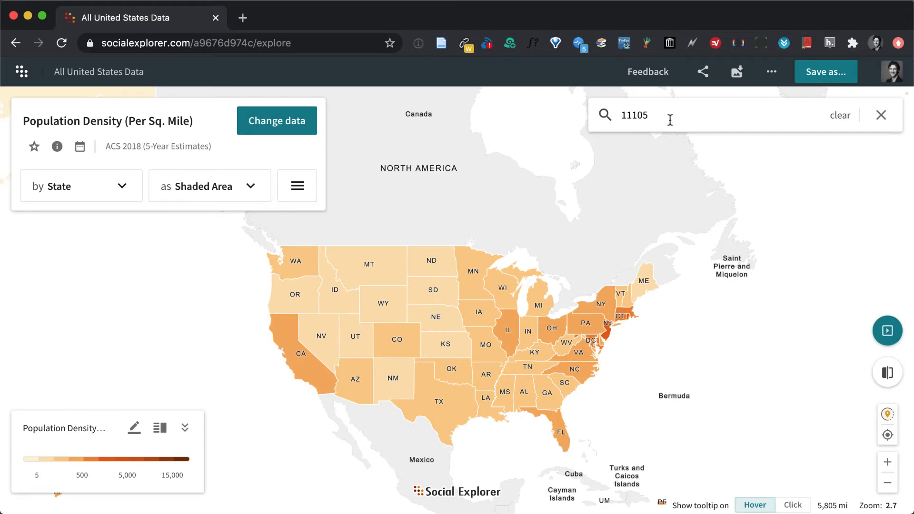
click(670, 119)
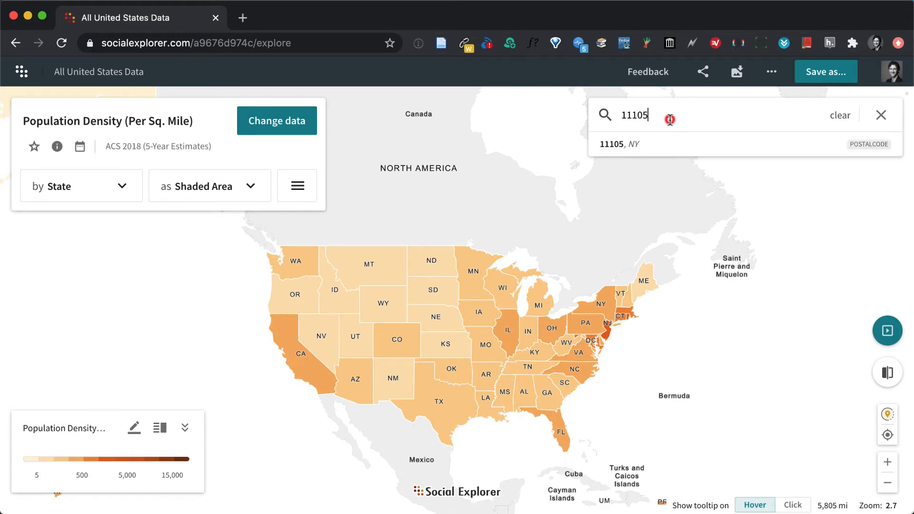
click(631, 143)
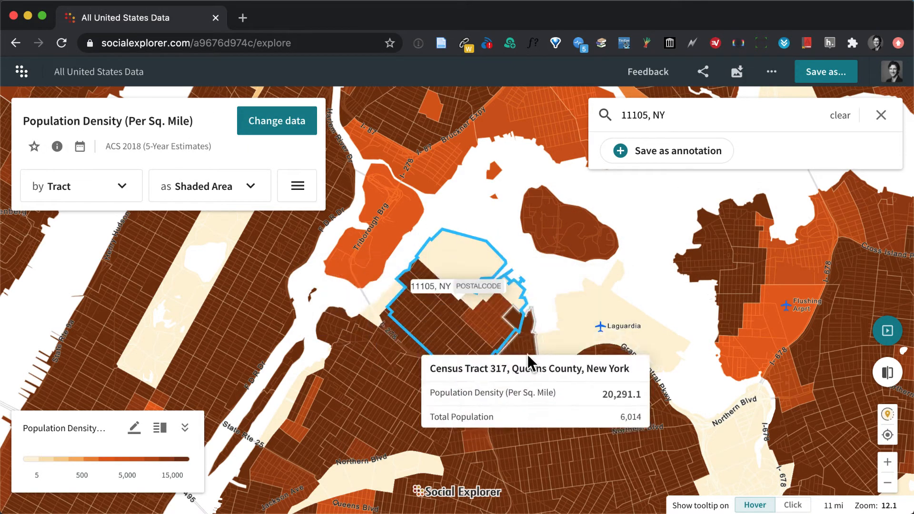
click(643, 154)
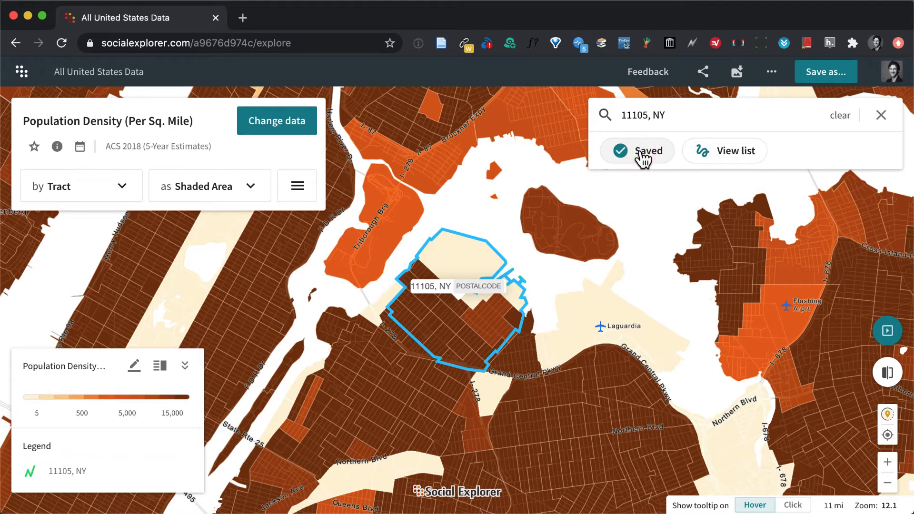
Set the 11105, NY annotation's color to black (#000000) and finish annotating the map.
click(725, 152)
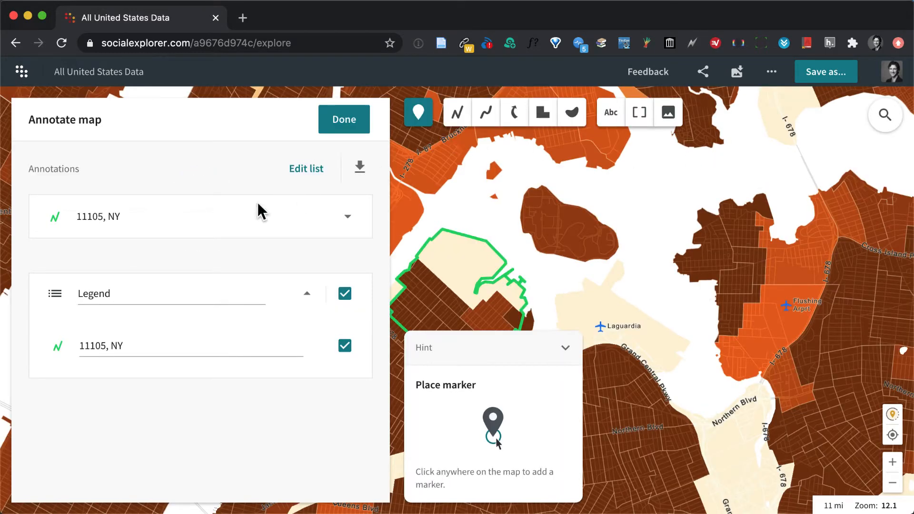
click(348, 217)
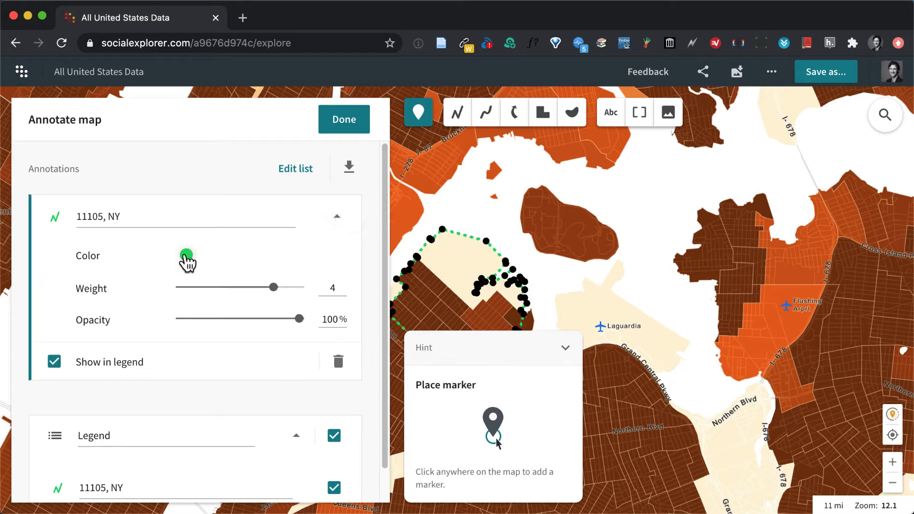
click(186, 255)
click(269, 366)
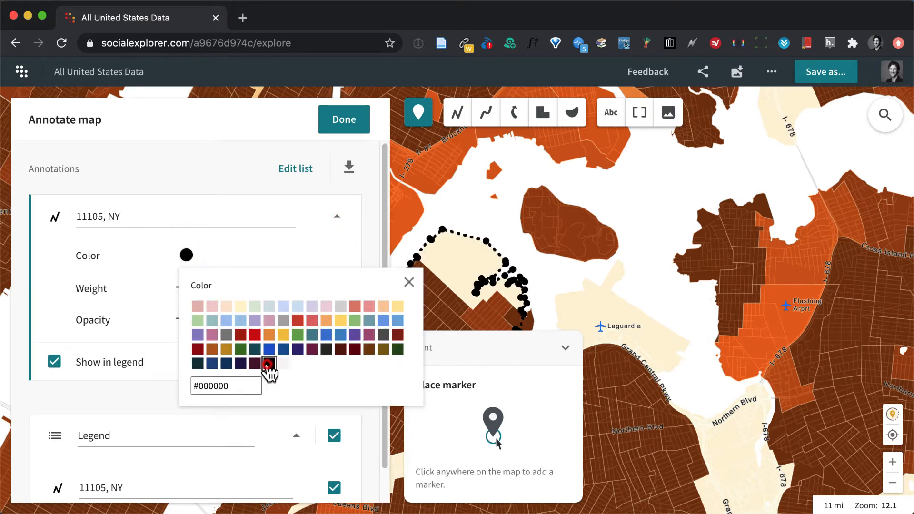
click(337, 115)
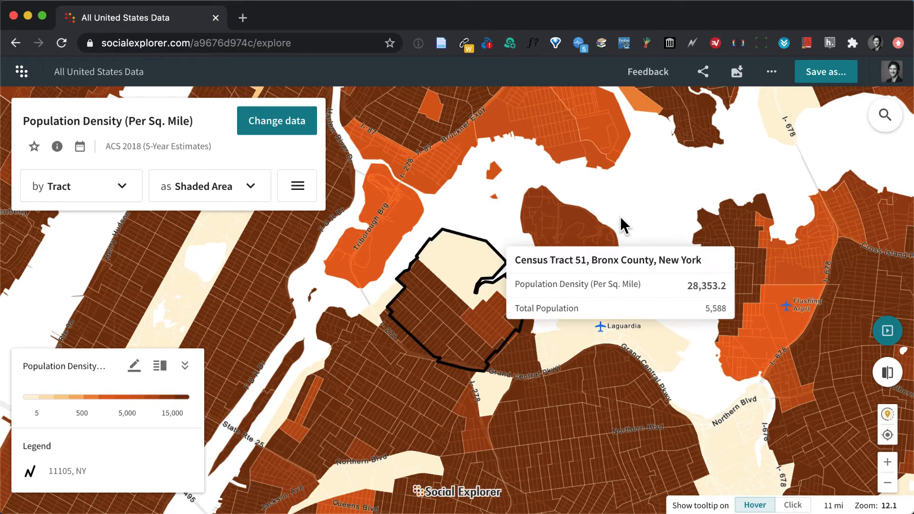
Set the map tooltips to show on click, with the outlined 11105 area enlarged in view.
click(887, 461)
drag(673, 379, 744, 346)
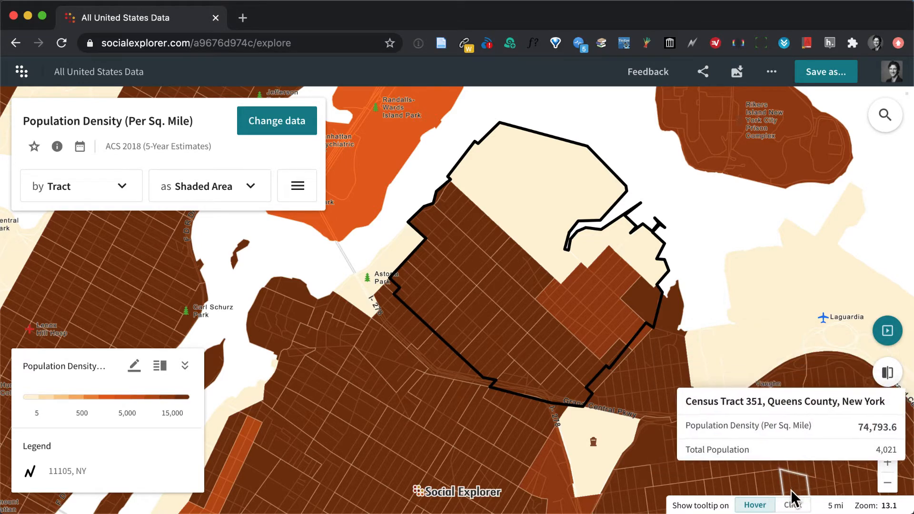
click(792, 504)
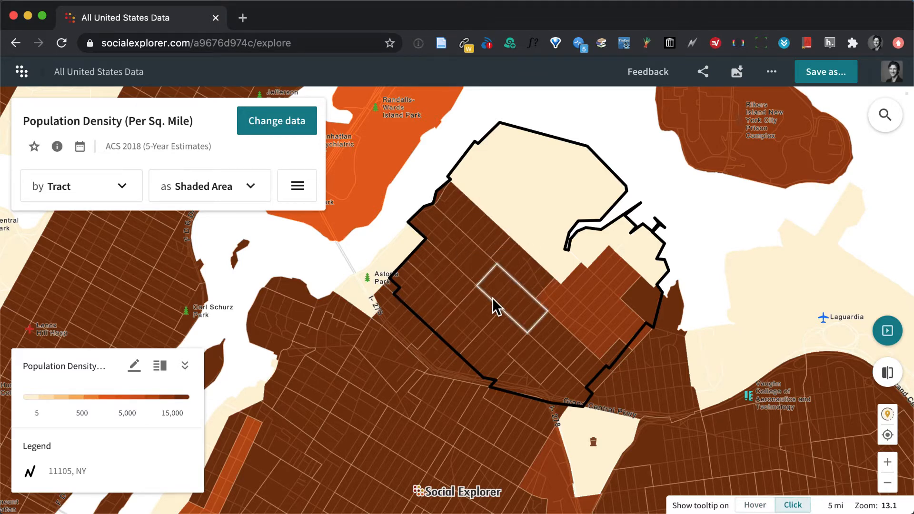
Open the map's data selection and list all data by source.
click(265, 125)
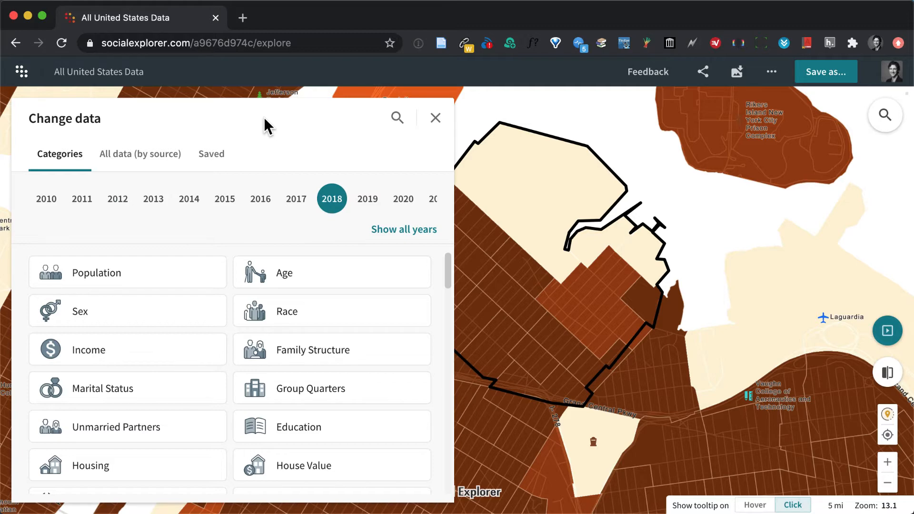
click(135, 156)
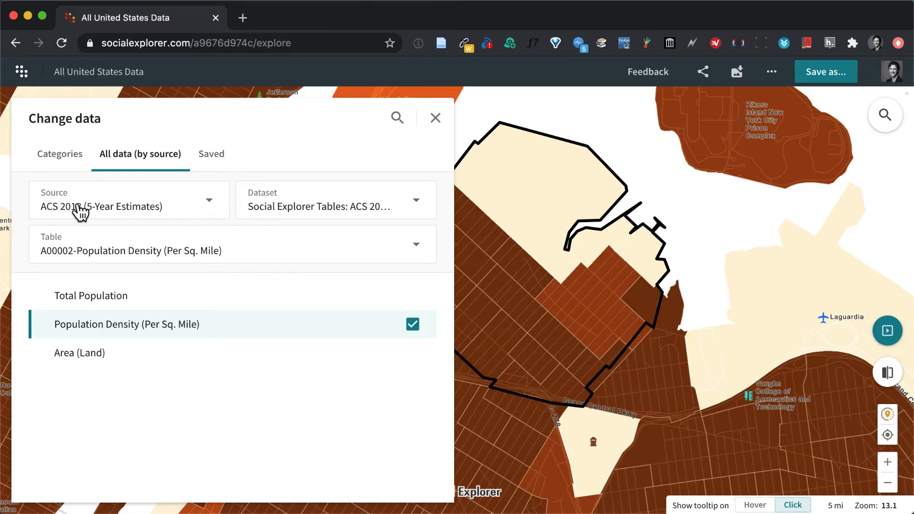
click(213, 204)
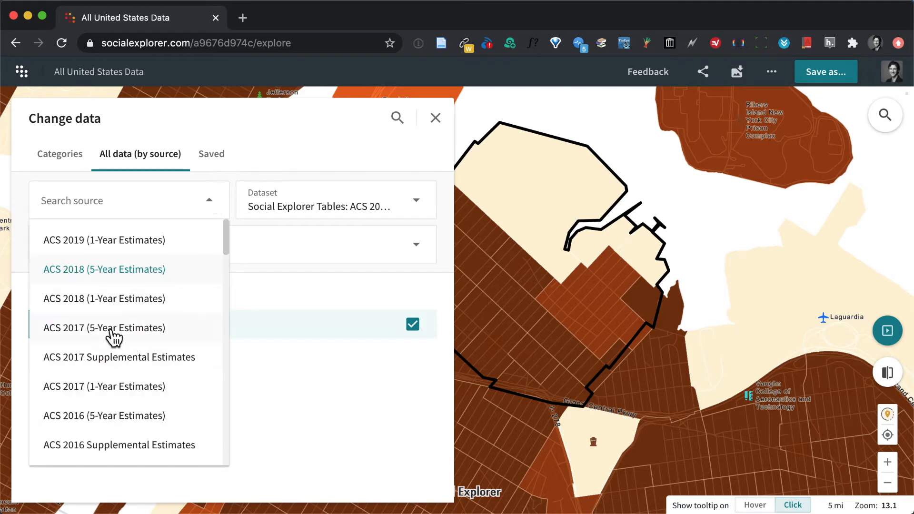
scroll(157, 347, down, 3)
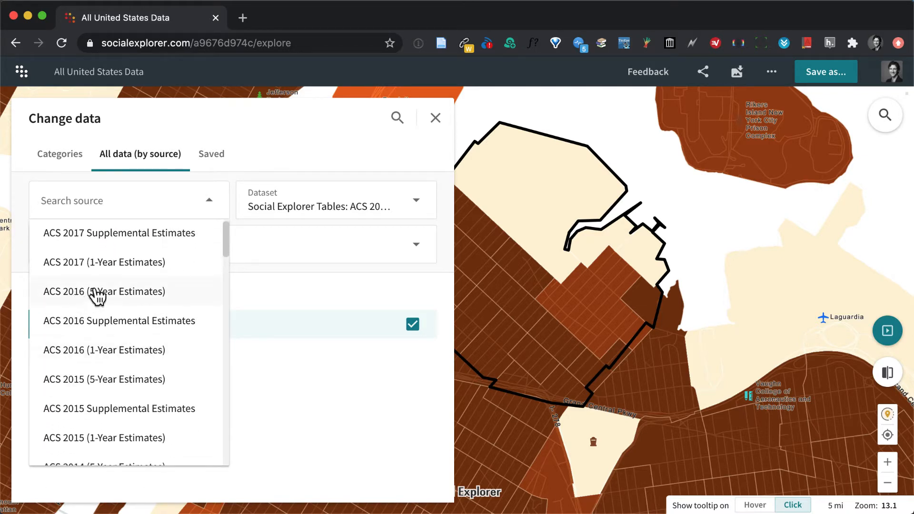
scroll(187, 313, up, 3)
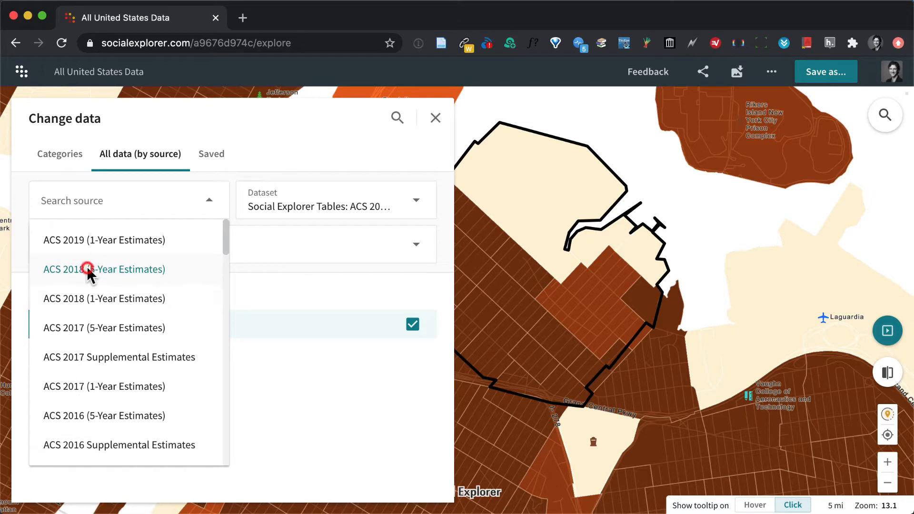
click(114, 300)
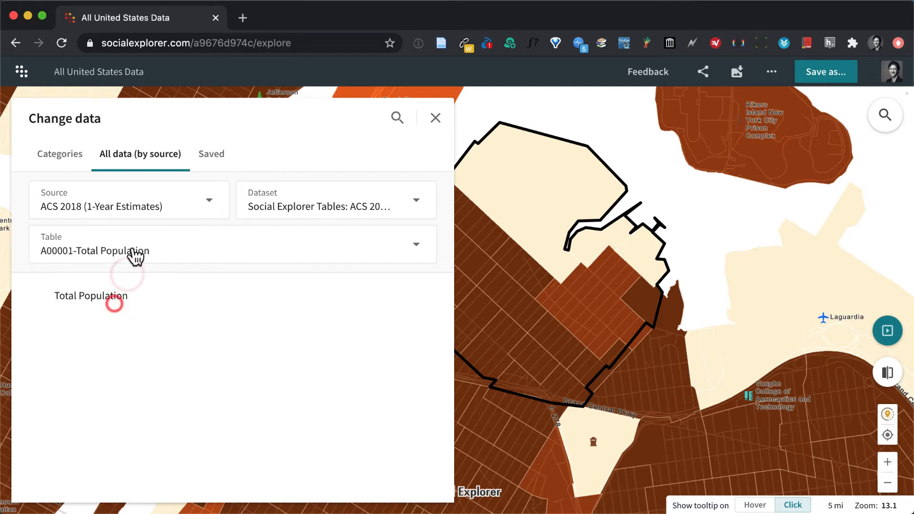
click(139, 196)
click(117, 263)
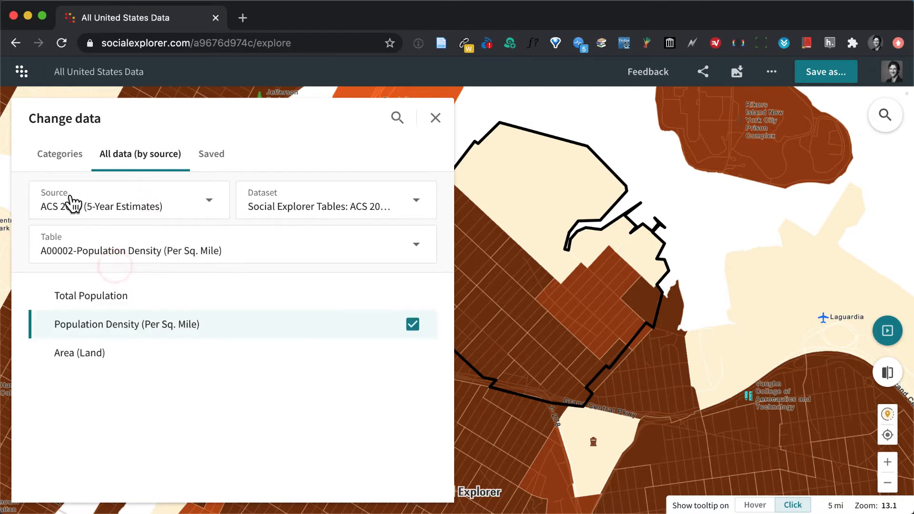
click(174, 250)
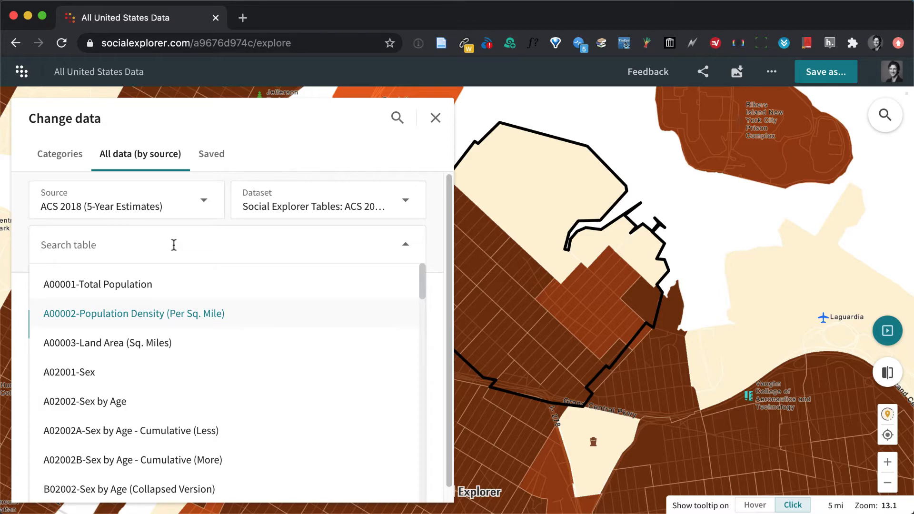
click(227, 115)
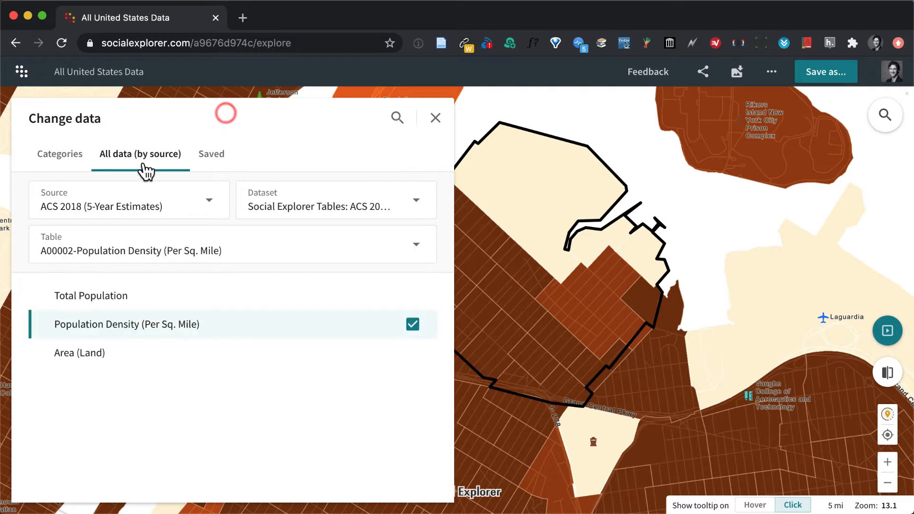
Map the 2018 Income category's Households: Less than $15,000 variable from ACS 2018 (5-Year Estimates).
click(56, 158)
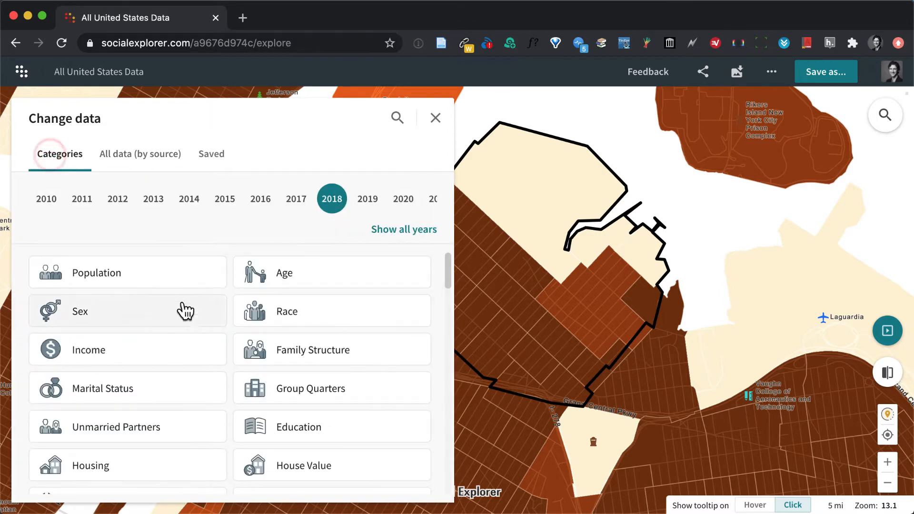
scroll(183, 311, down, 1)
scroll(181, 310, up, 1)
scroll(261, 340, down, 3)
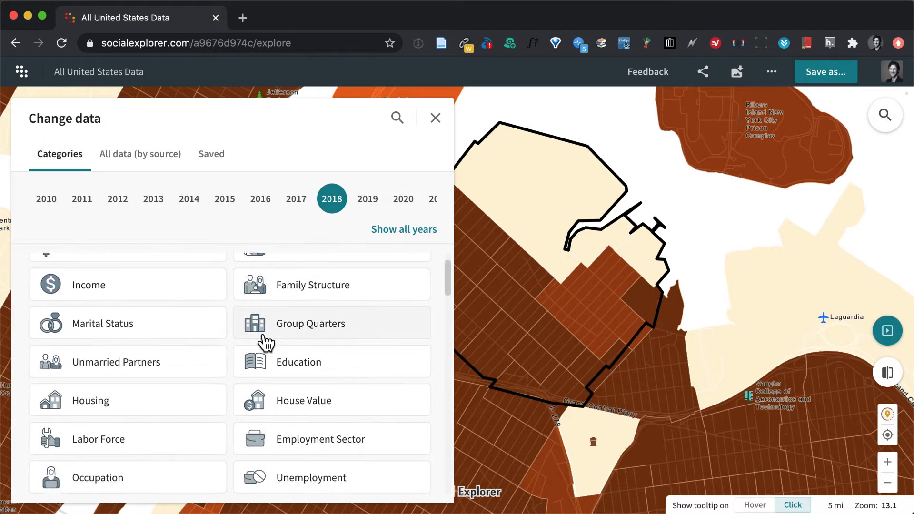
scroll(263, 342, up, 1)
click(108, 288)
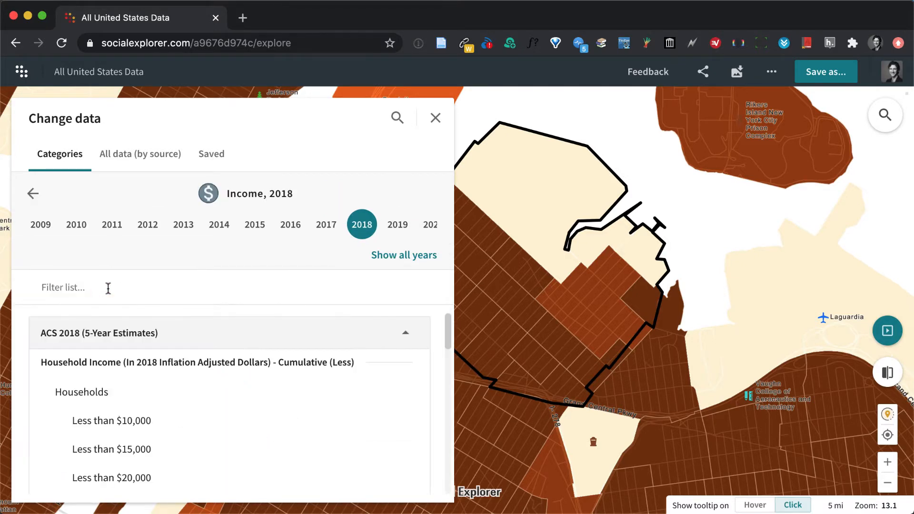
scroll(307, 395, down, 3)
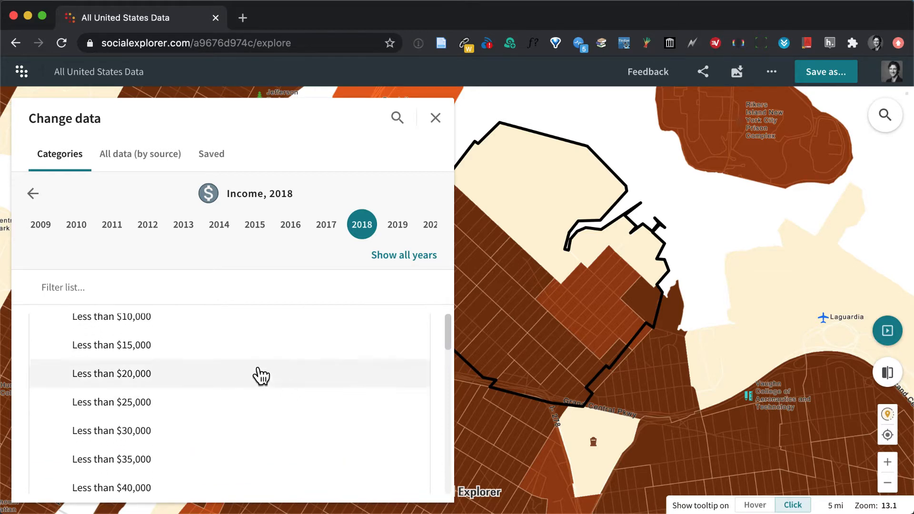
click(126, 346)
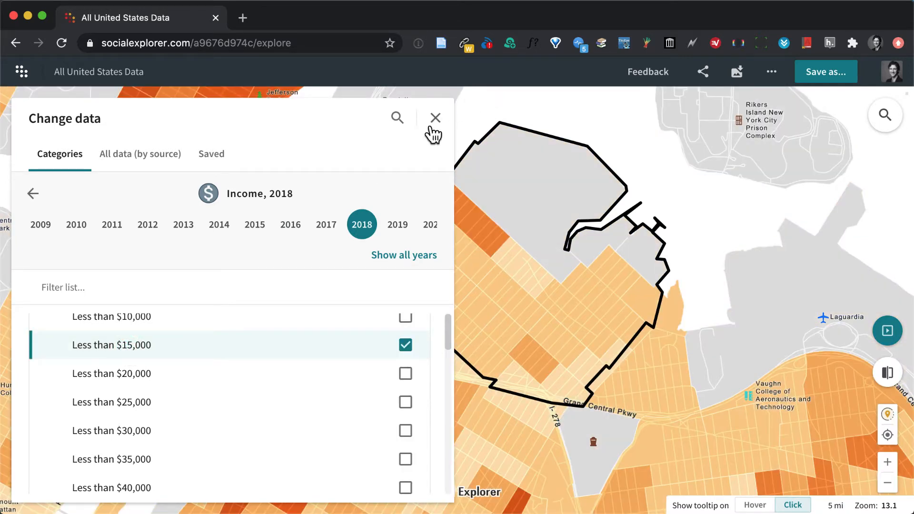
click(434, 119)
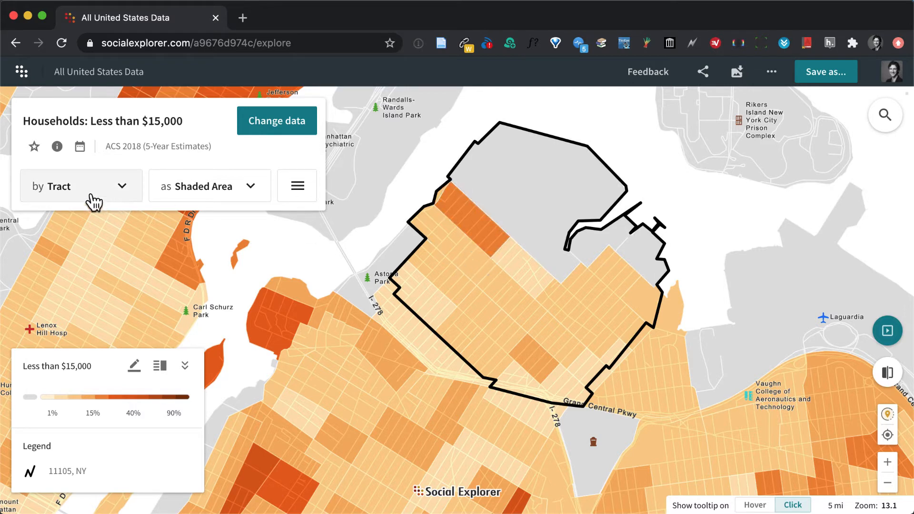
Set the map's geography level to Census Block Group.
click(122, 196)
scroll(133, 332, down, 3)
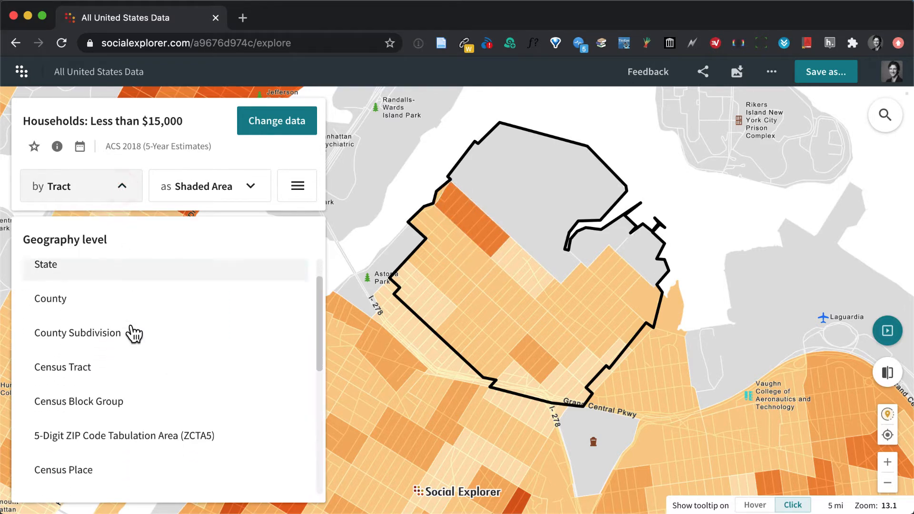
click(82, 307)
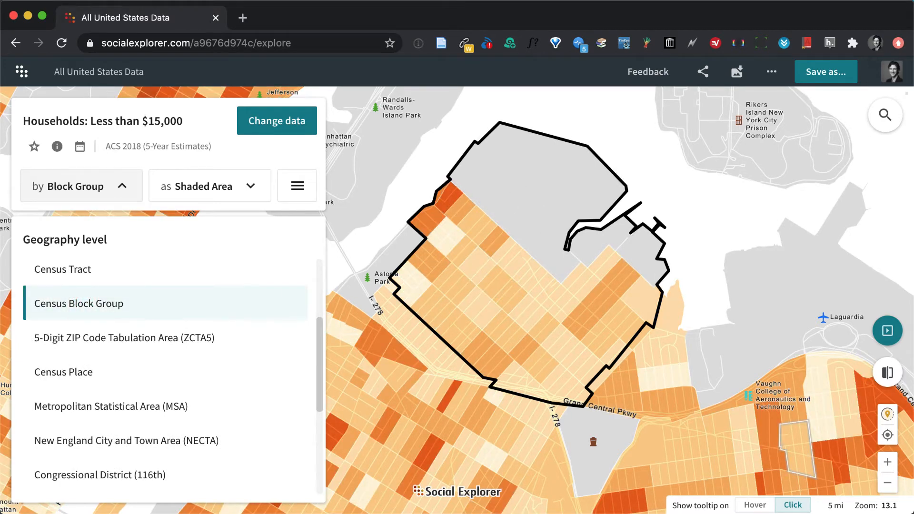
Inspect the low-income household figures for the dark-shaded block group around 18th St inside the 11105 outline.
click(887, 461)
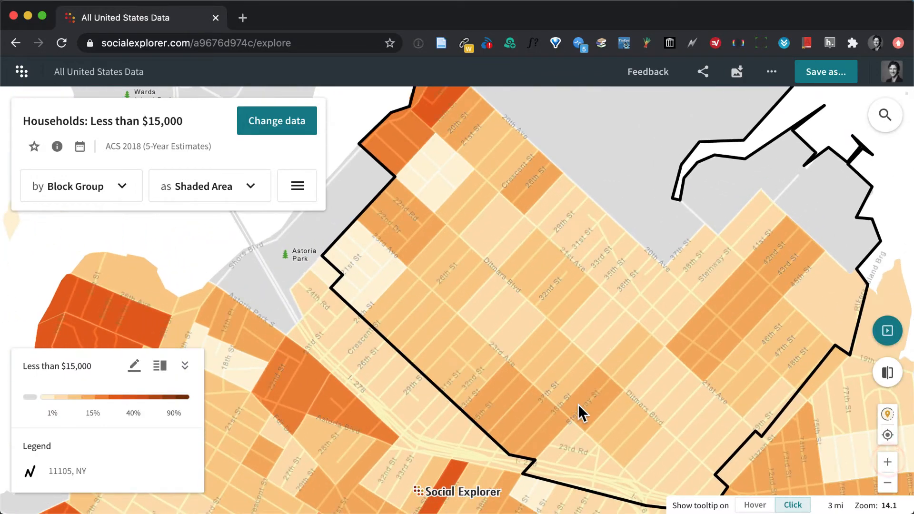
drag(578, 404, 548, 438)
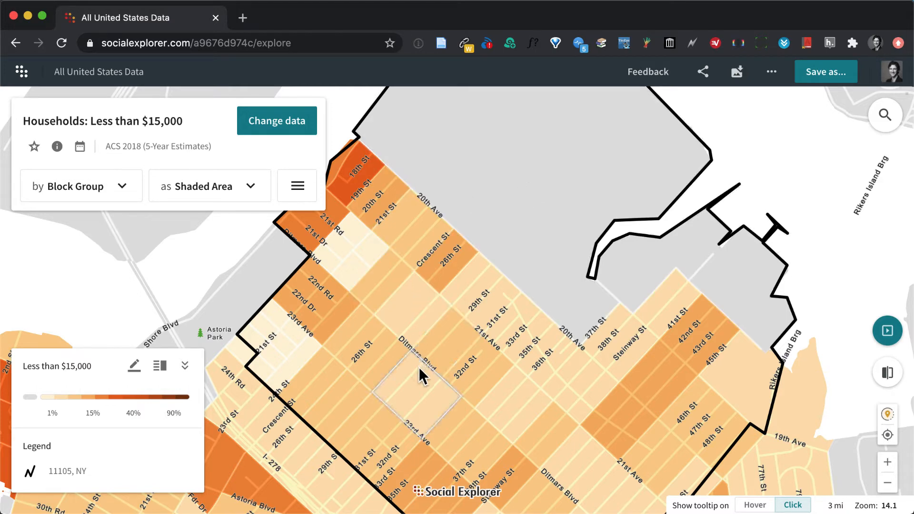
click(354, 180)
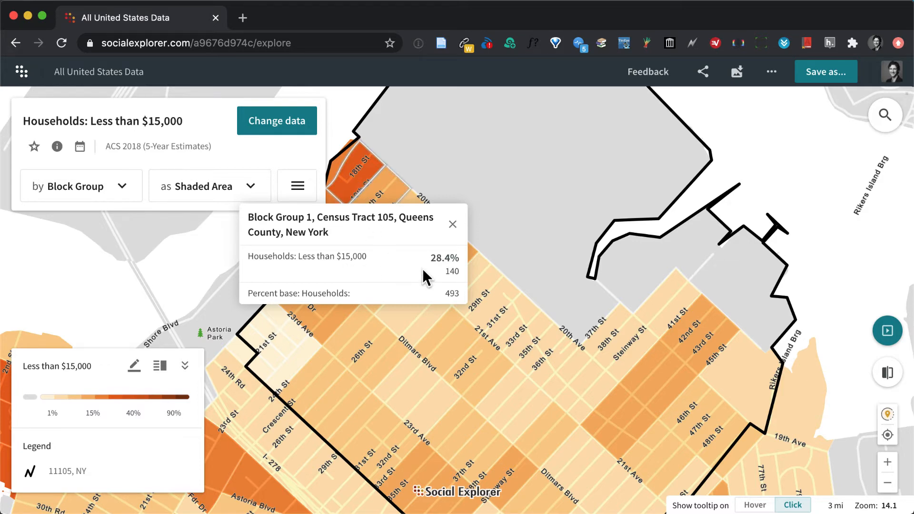
click(452, 224)
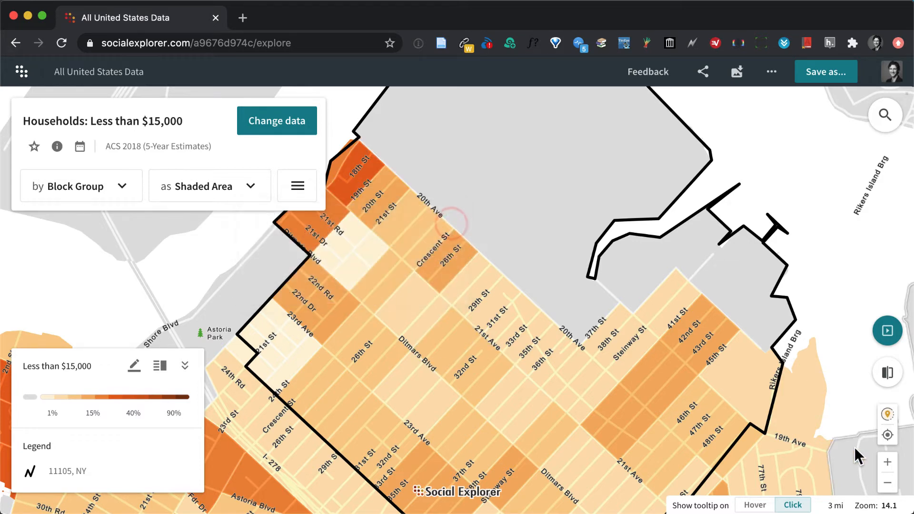
click(887, 482)
click(581, 323)
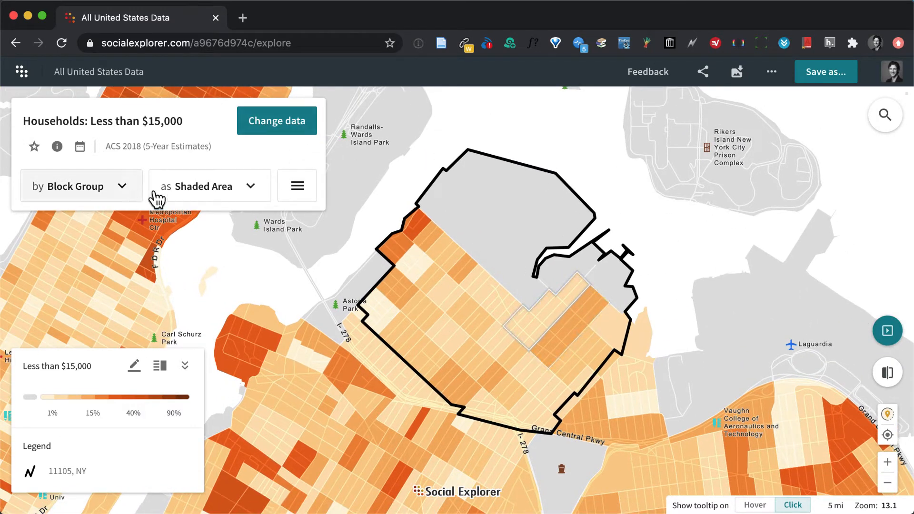
Add a text label annotation on the gray northern area inside the 11105 outline.
click(297, 186)
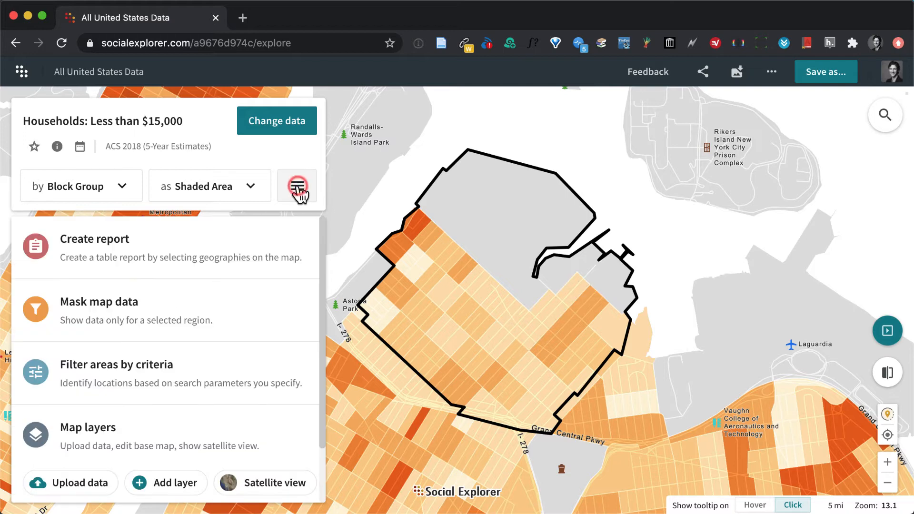
scroll(214, 346, down, 3)
scroll(214, 347, up, 3)
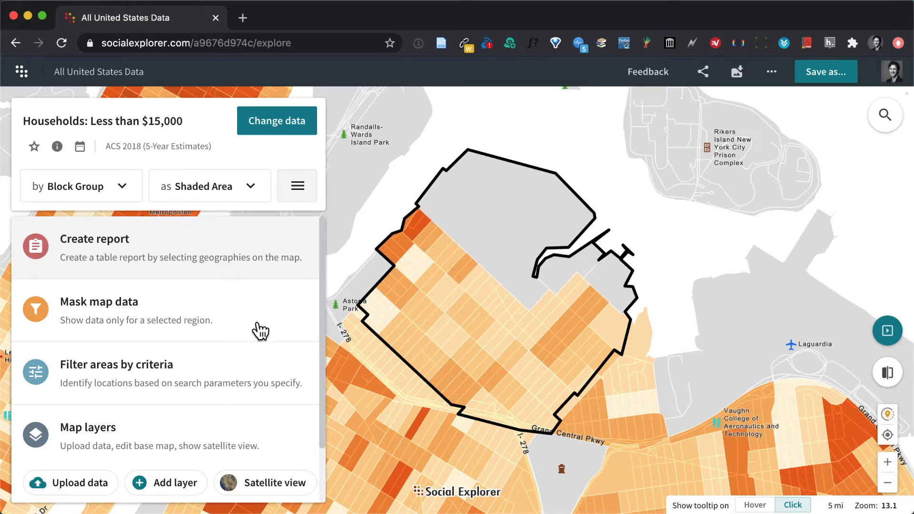
scroll(249, 333, down, 3)
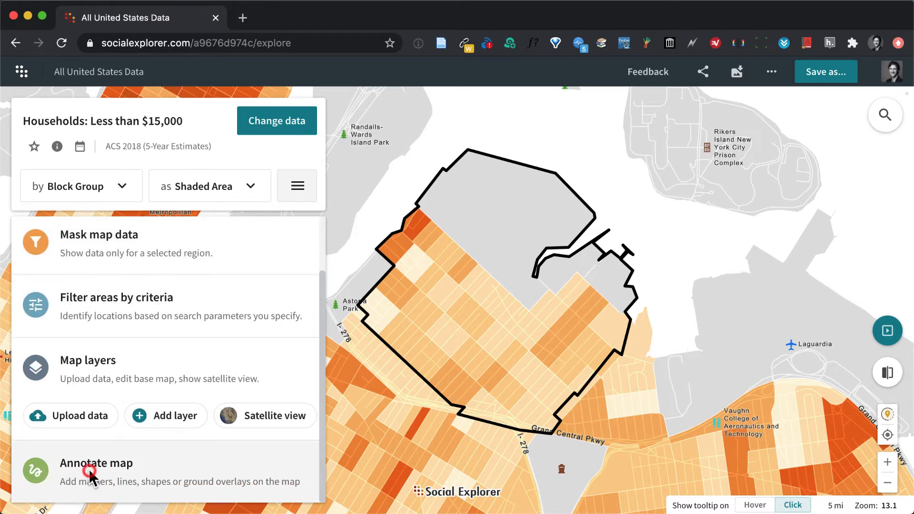
click(90, 472)
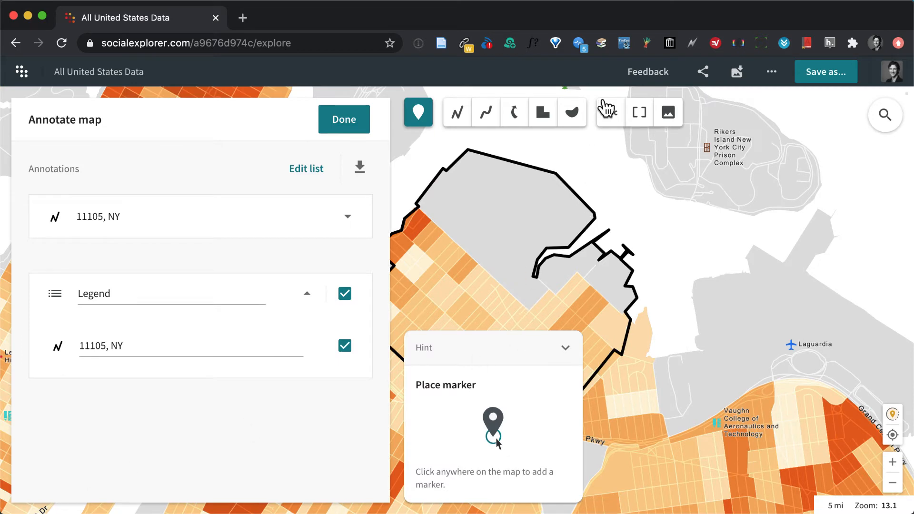
click(611, 114)
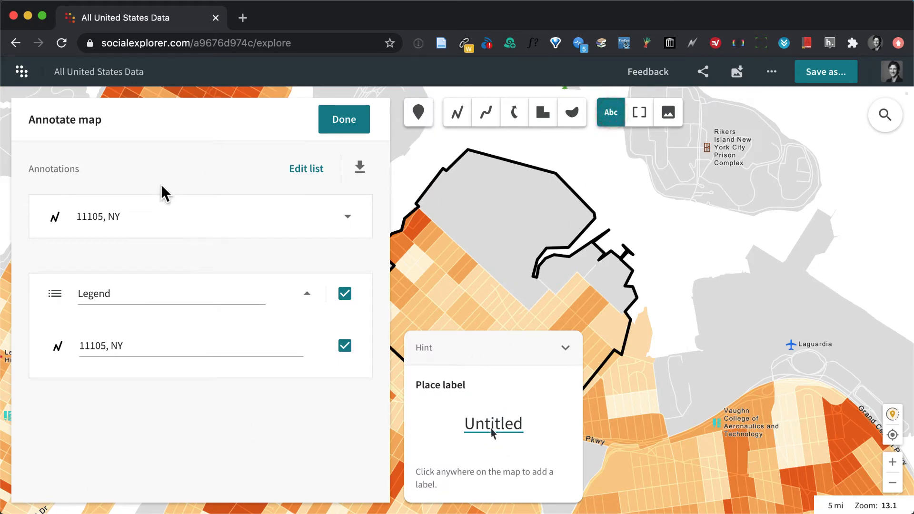
click(482, 223)
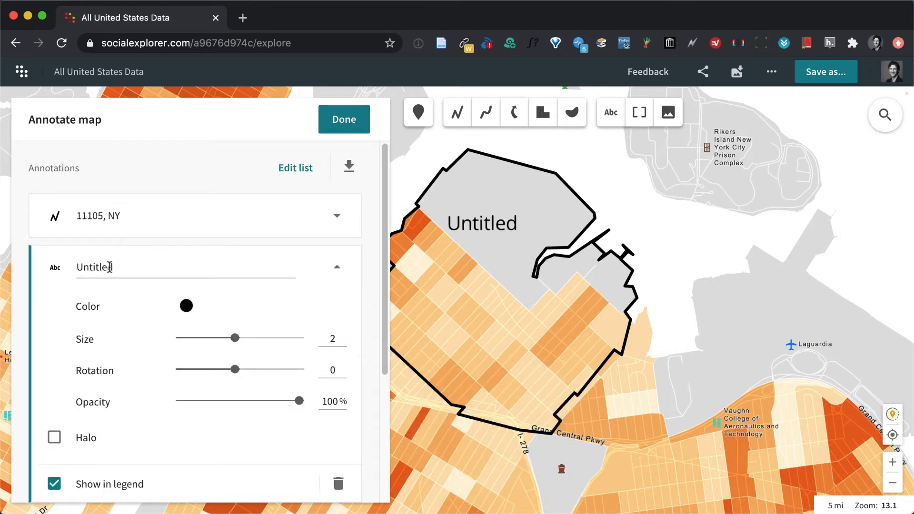
Set the new label's text to "Astoria, NY".
double_click(108, 265)
text(Astroai)
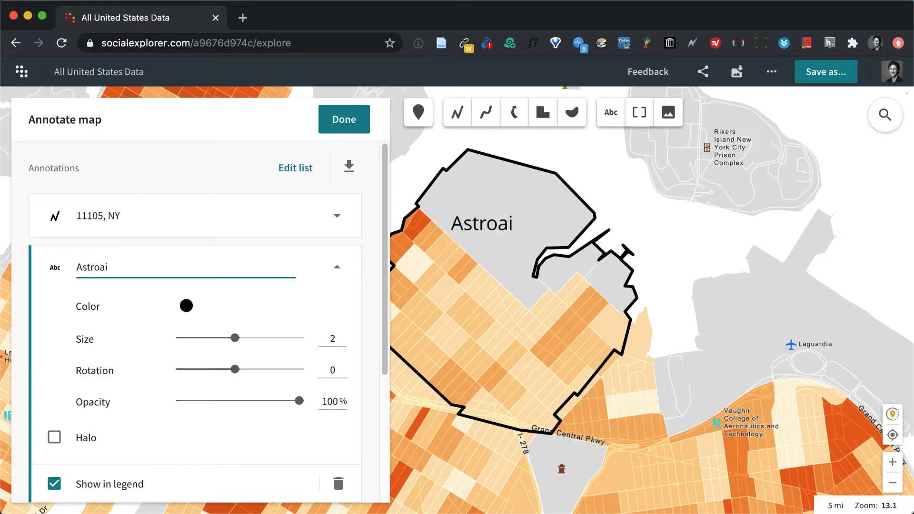
key(BackSpace)
key(BackSpace)
text(ri)
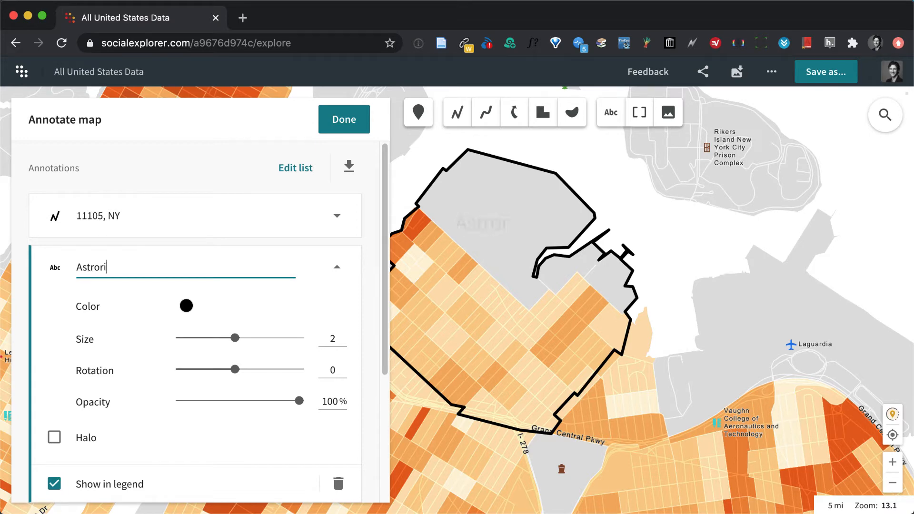
key(BackSpace)
key(BackSpace)
key(BackSpace)
key(BackSpace)
key(BackSpace)
key(BackSpace)
text(storia, NY)
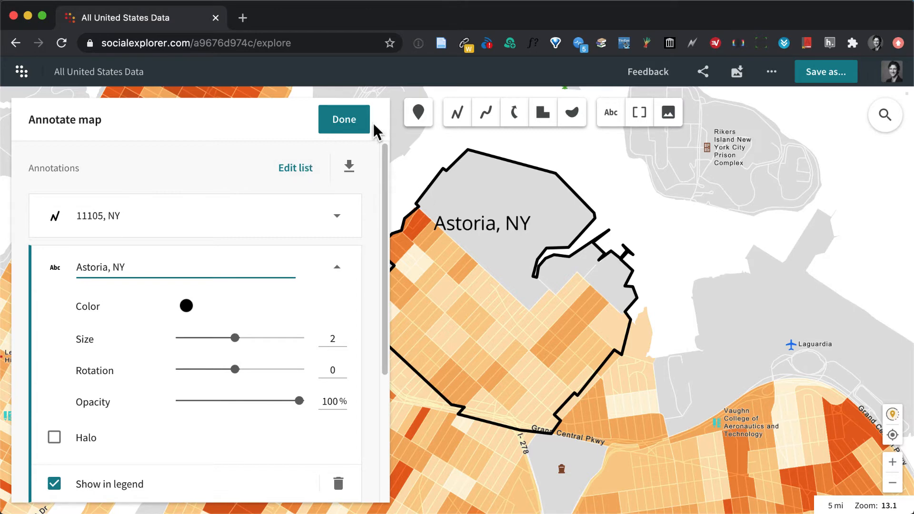
Move the Astoria, NY label slightly up and east within the gray area, and finish annotating the map.
click(460, 220)
drag(494, 214, 486, 208)
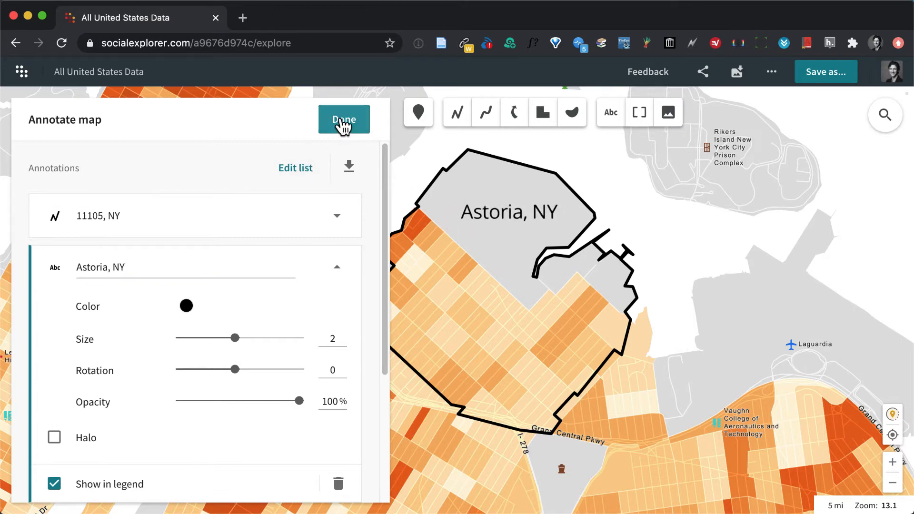
click(369, 132)
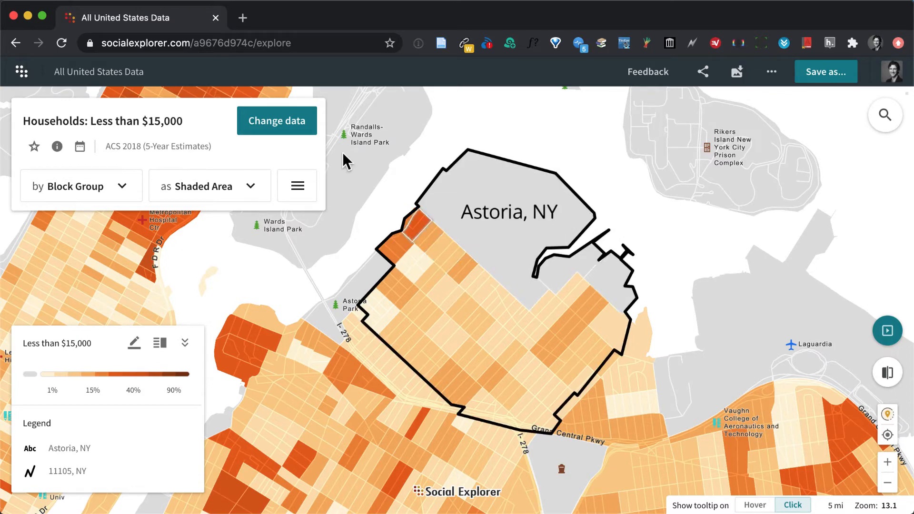
Place a marker on the northwest edge of the 11105 area, just above the 18th St block group, and finish annotating.
click(297, 192)
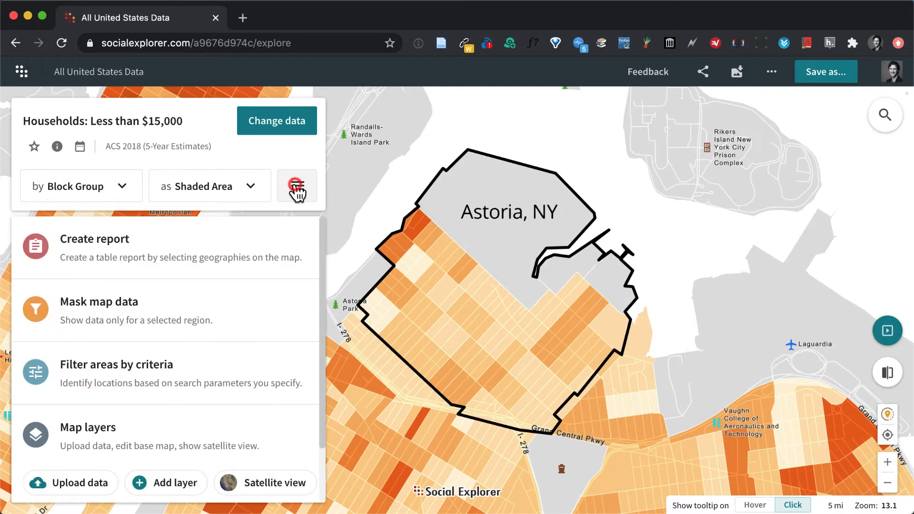
scroll(153, 373, down, 2)
click(91, 475)
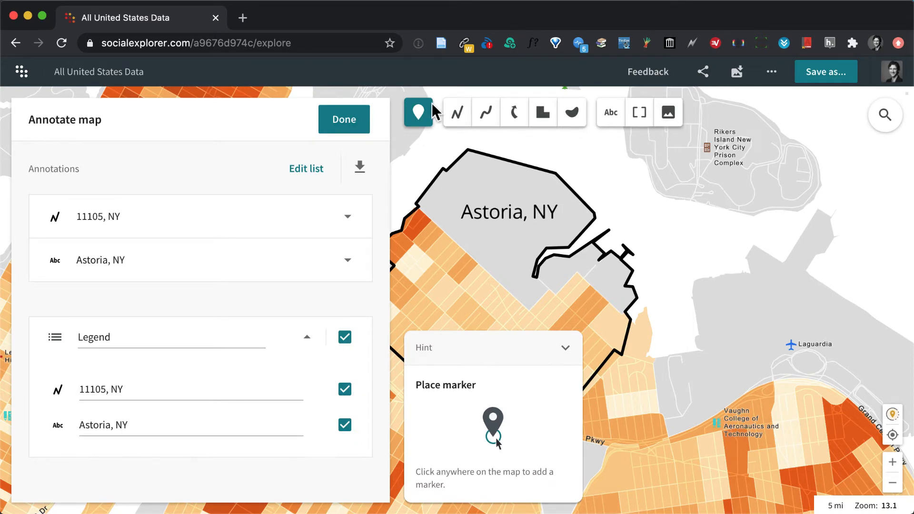
click(418, 112)
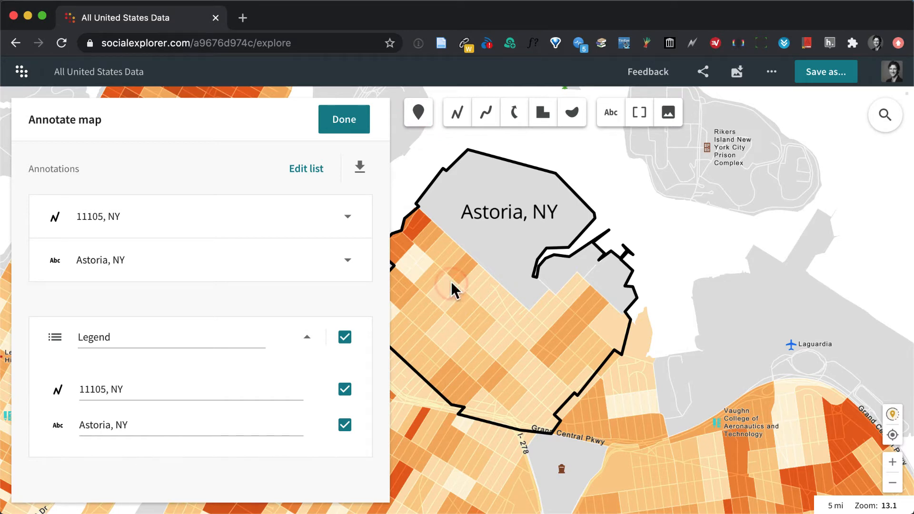
click(418, 114)
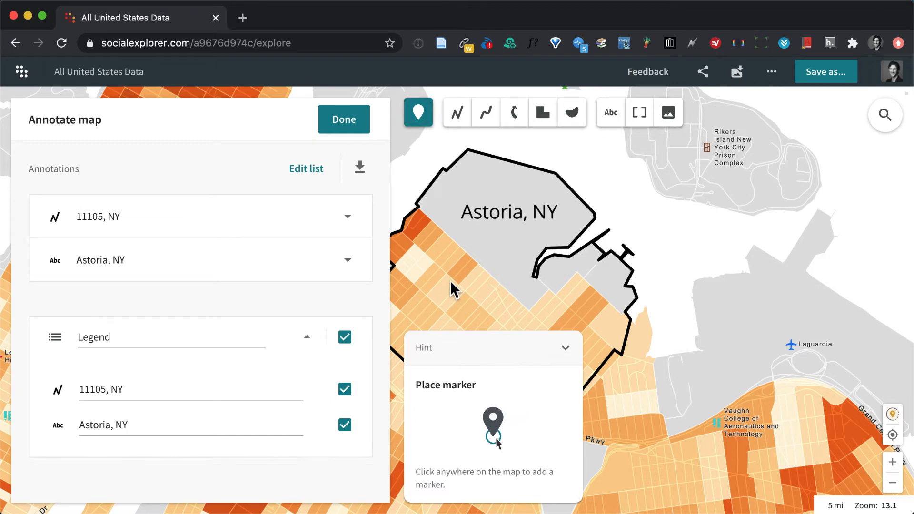
click(426, 212)
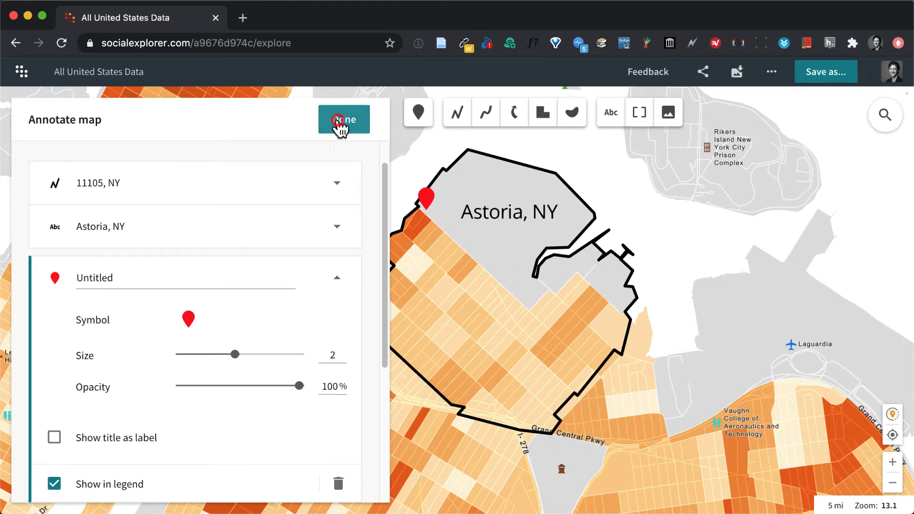
click(338, 119)
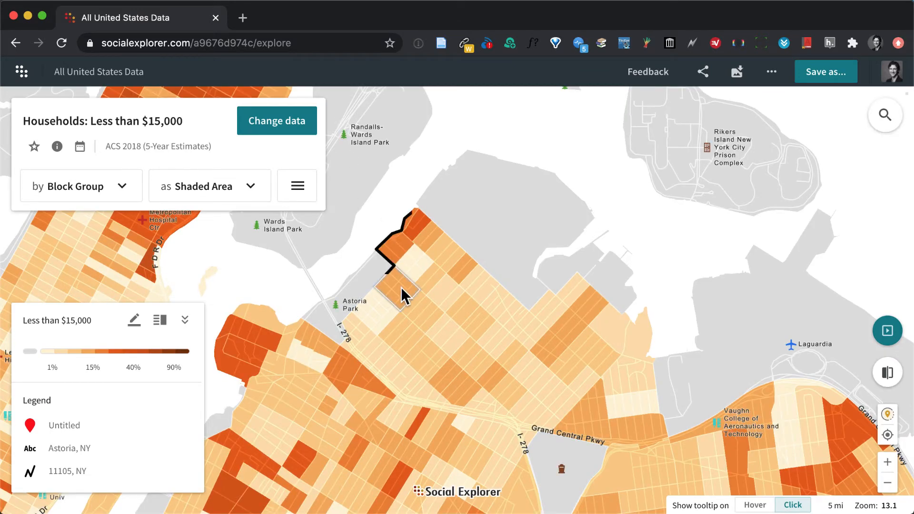
Review the options for exporting the map as an image, and leave without exporting.
click(736, 72)
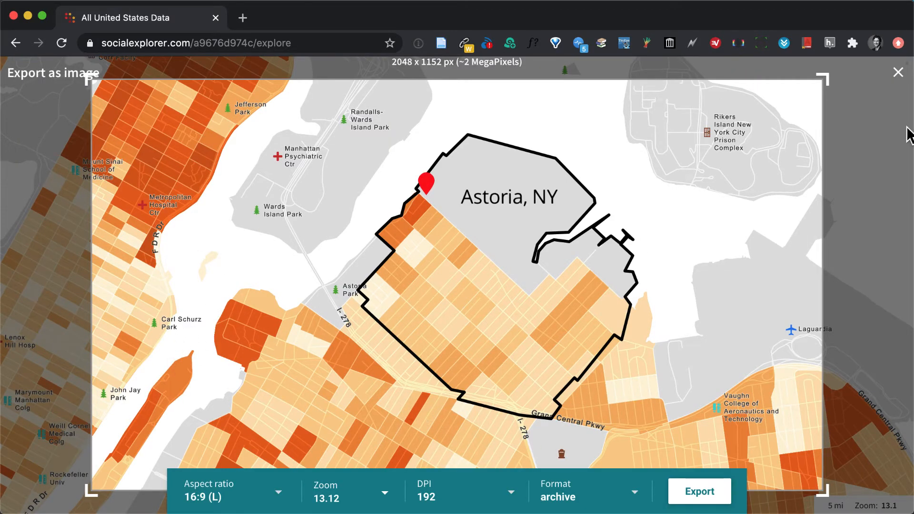
click(897, 73)
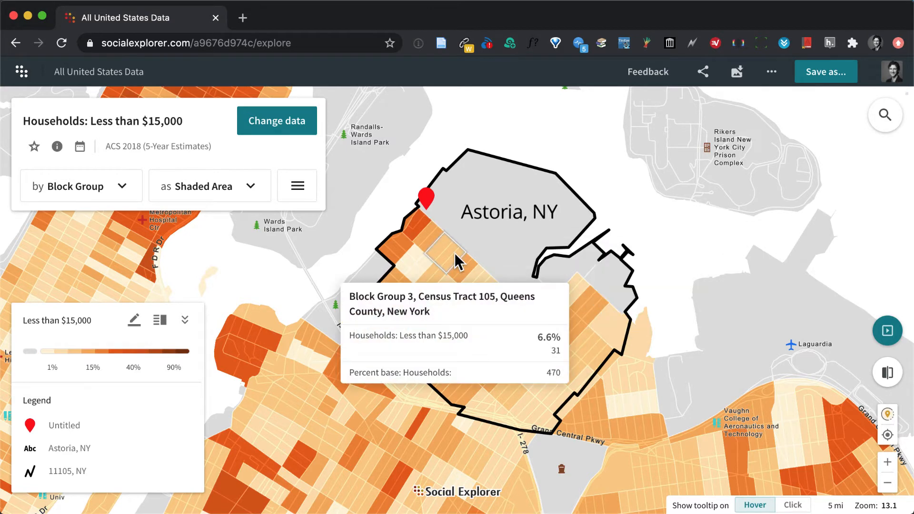
Change the shaded-area visualization's color palette to Sunset.
click(134, 327)
click(285, 409)
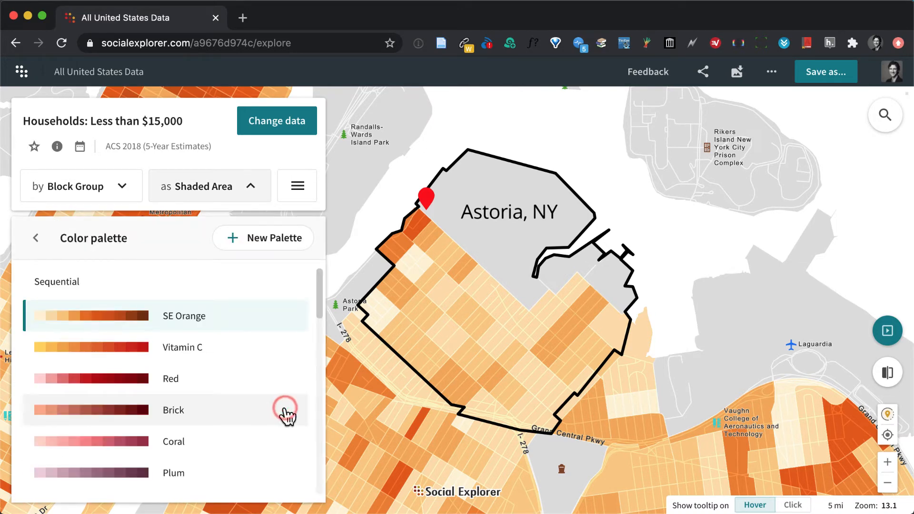
scroll(218, 424, down, 7)
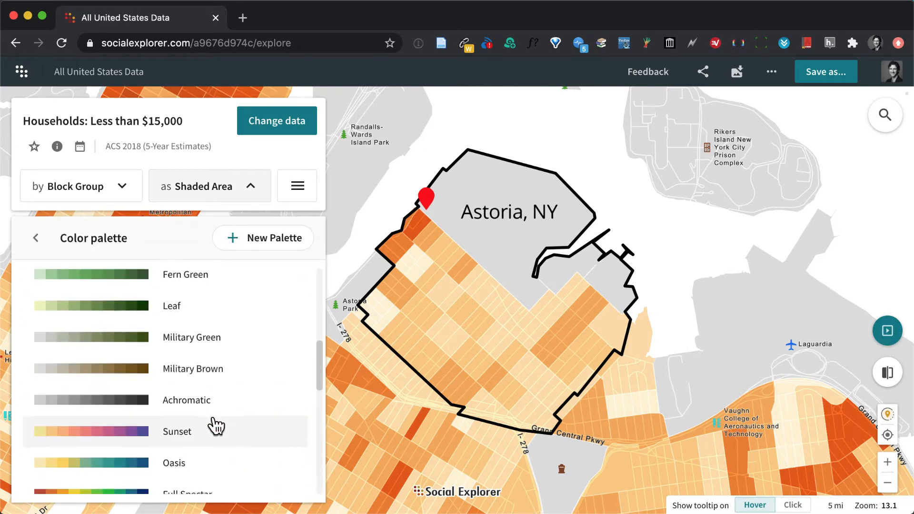
scroll(216, 425, down, 1)
click(185, 412)
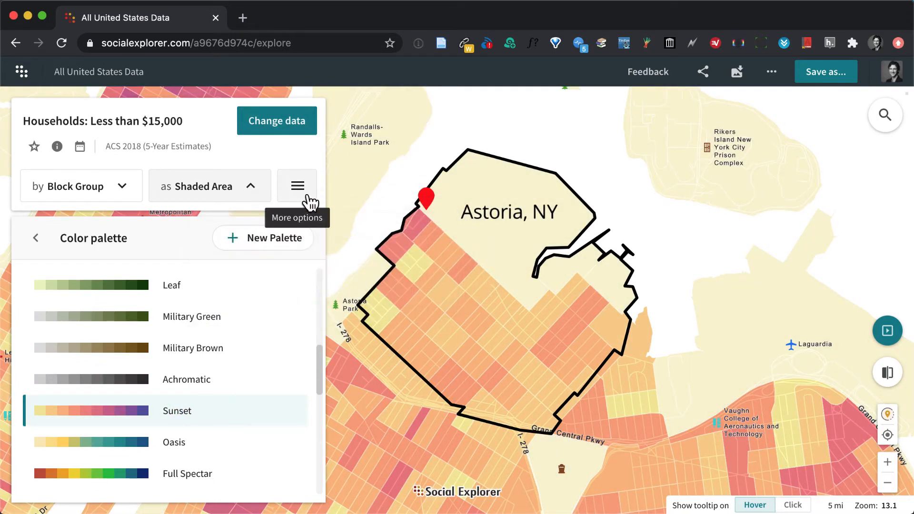
Open the data selection, look over the household income variables listed by source, and return to the categories.
click(272, 122)
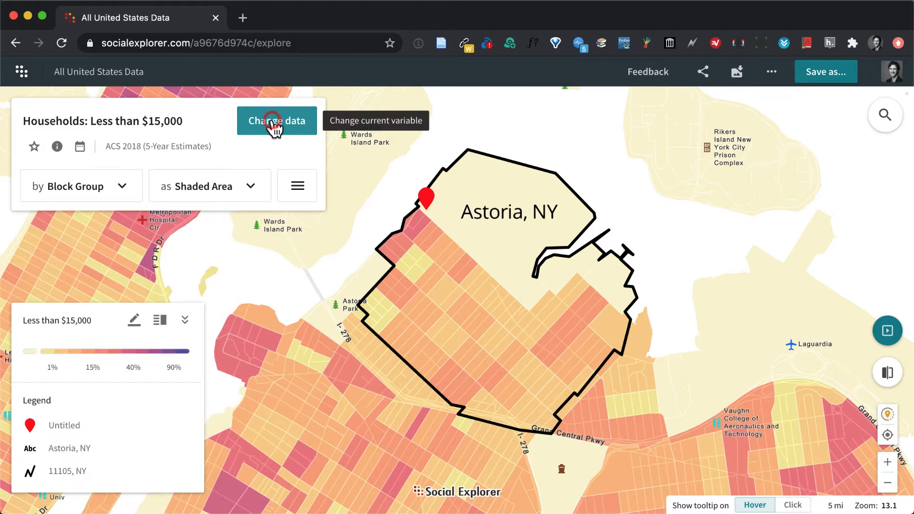
click(273, 123)
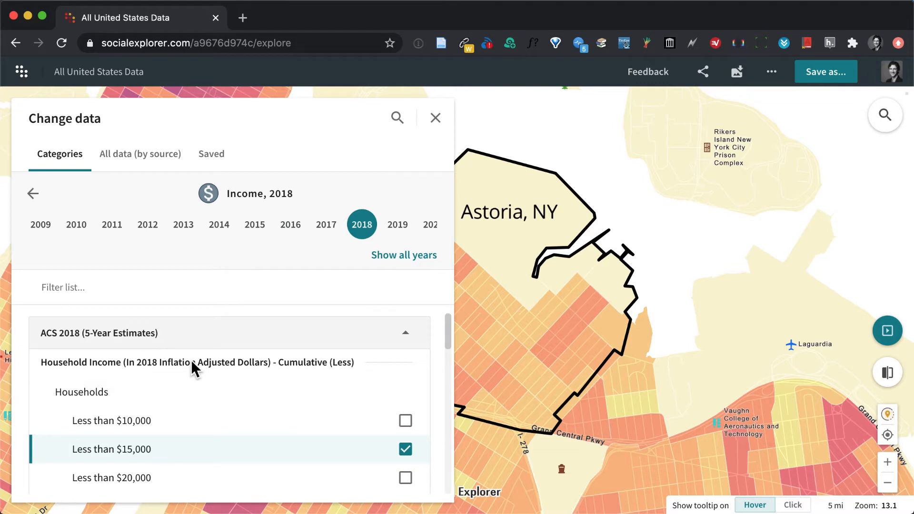
click(119, 156)
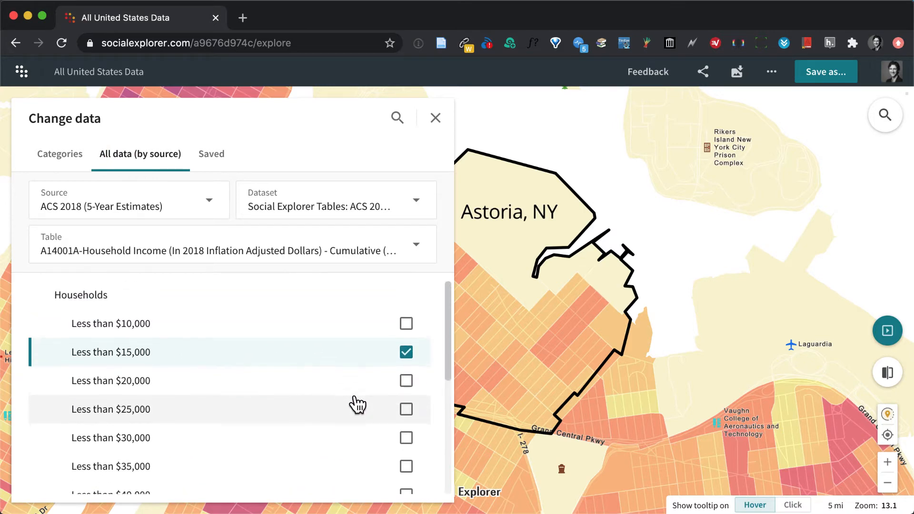
click(52, 160)
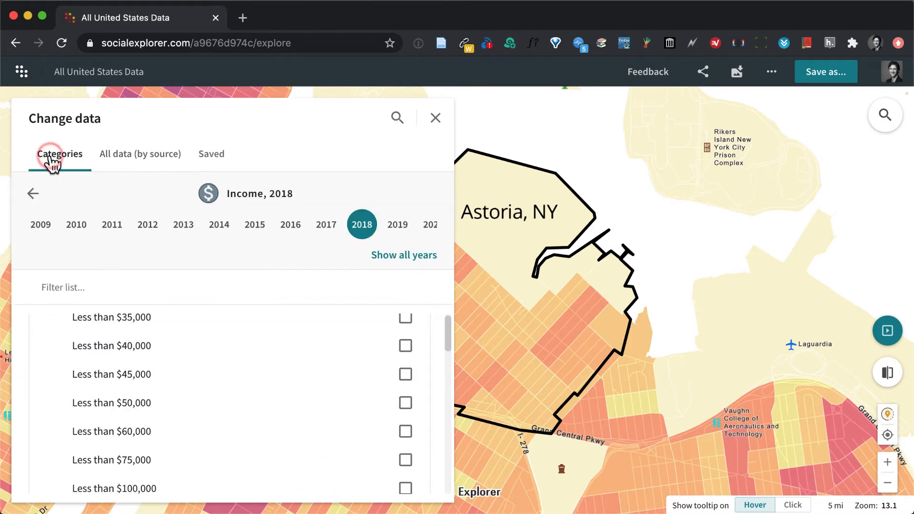
Map Families: Income Below Poverty Level from the 2018 Poverty category (ACS 2018, 5-Year Estimates), and close the data selection.
click(32, 194)
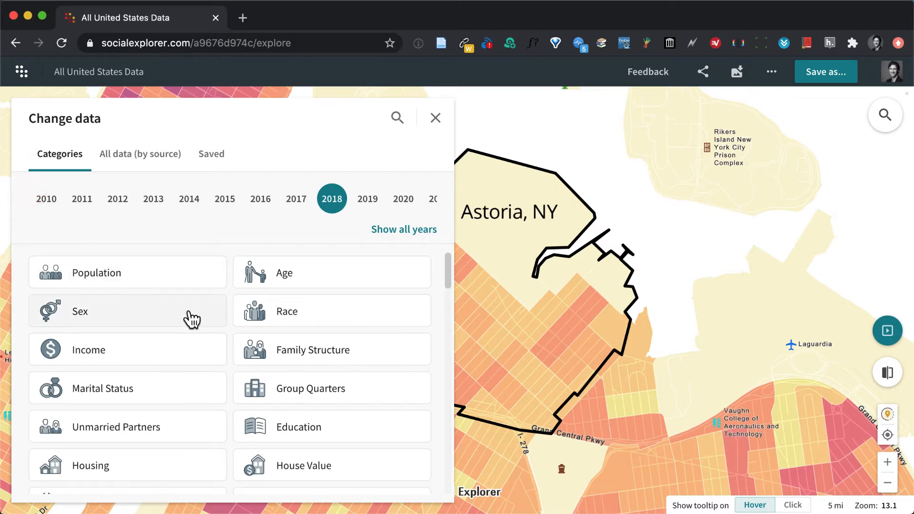
scroll(191, 320, down, 1)
scroll(192, 319, up, 1)
scroll(192, 319, down, 3)
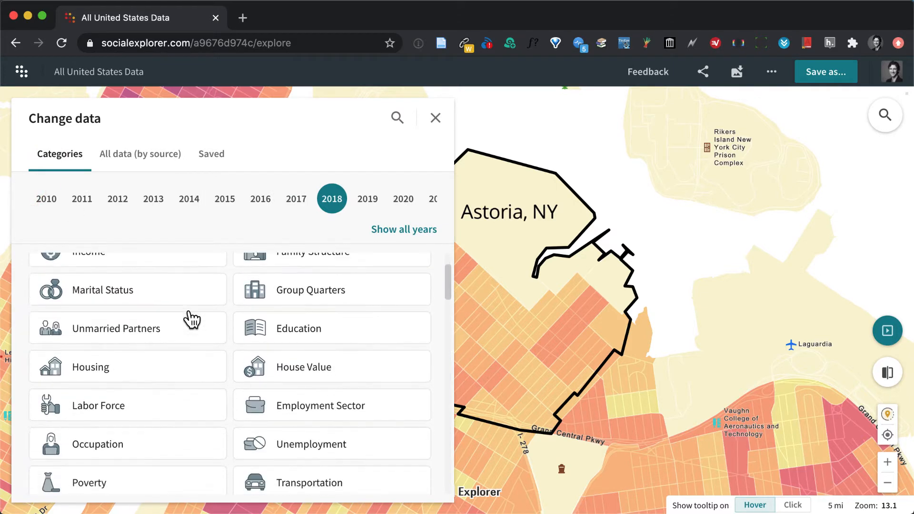
scroll(192, 319, down, 3)
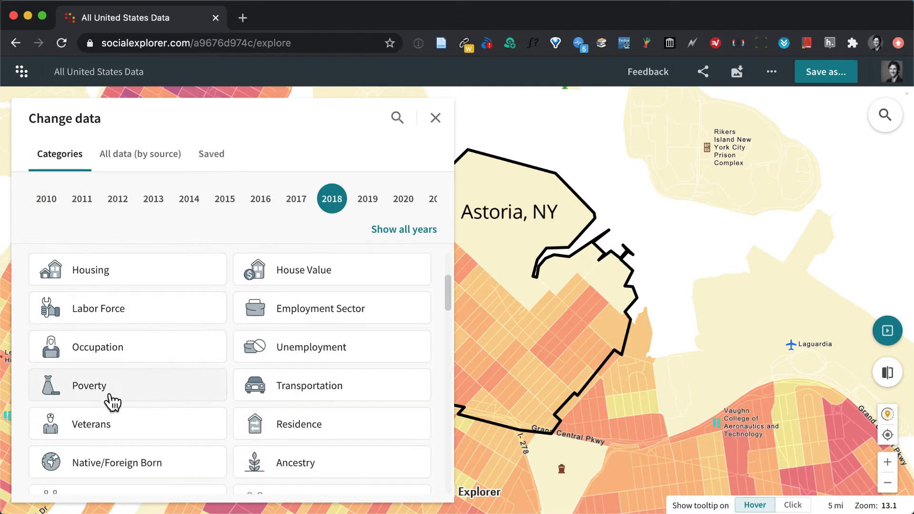
click(88, 395)
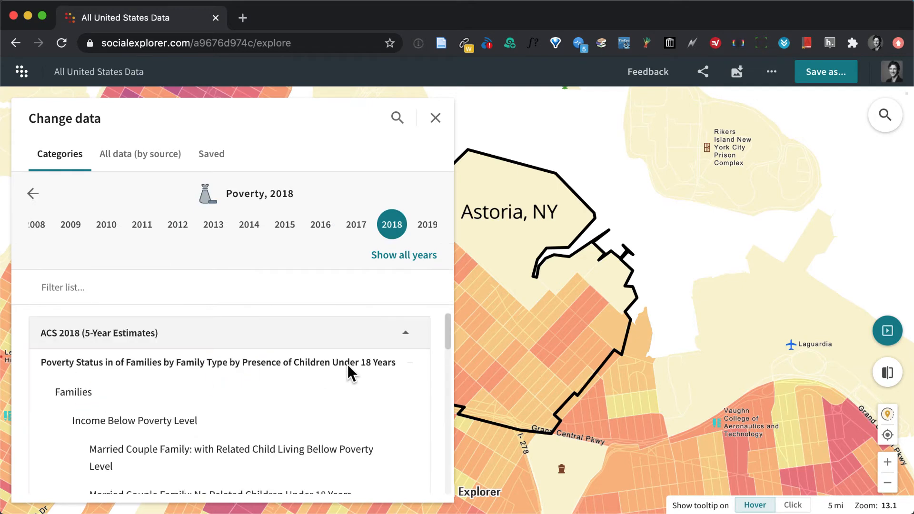
scroll(347, 364, down, 2)
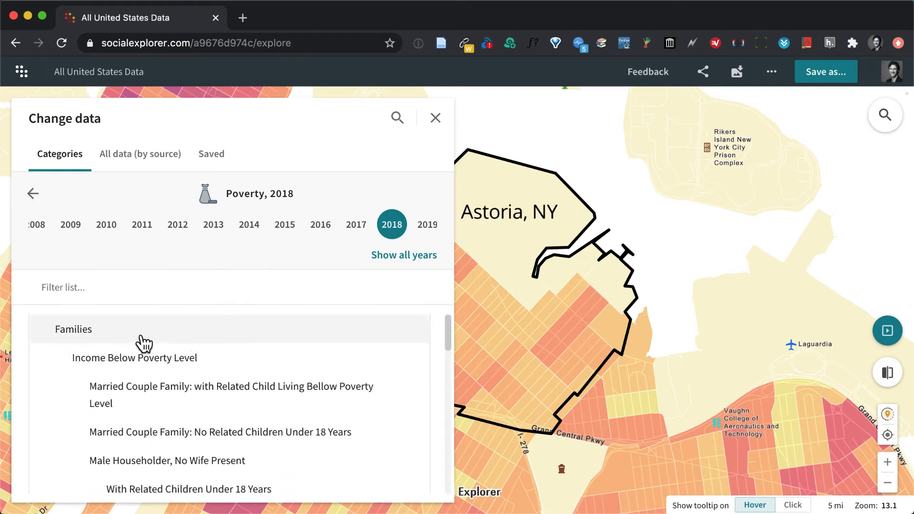
click(130, 359)
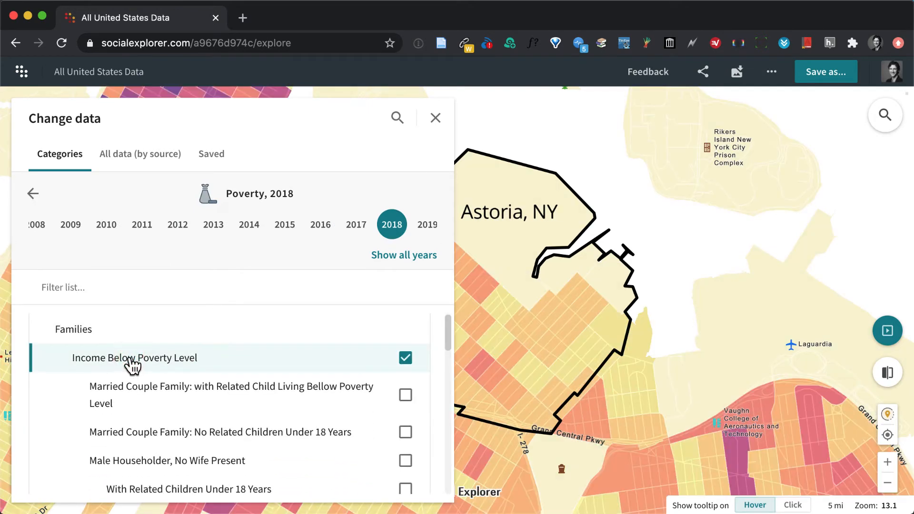
click(434, 118)
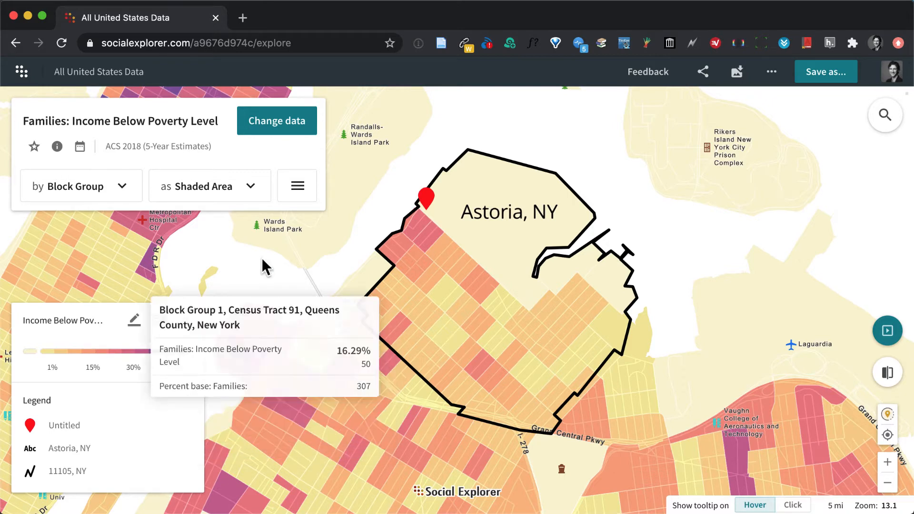
Preview the satellite view among the map layers, turn it off again, and look through the other basemap layers.
click(297, 187)
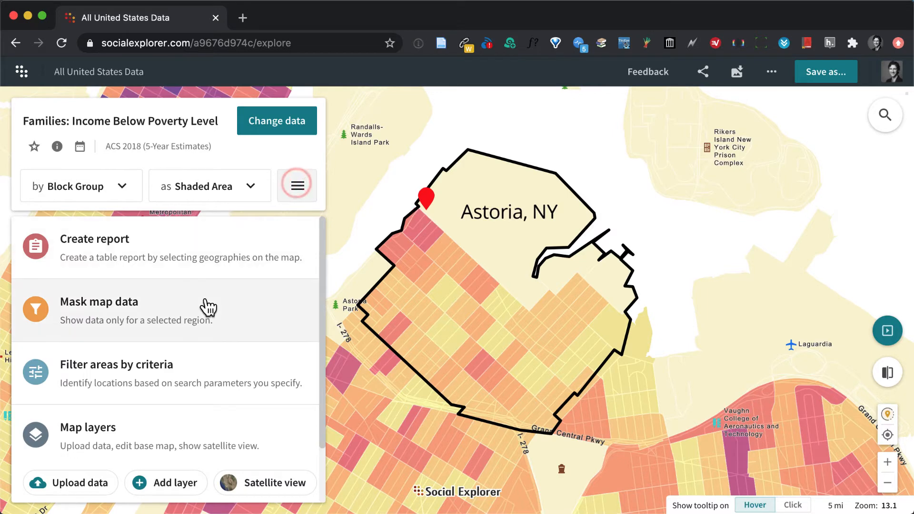
scroll(208, 306, down, 1)
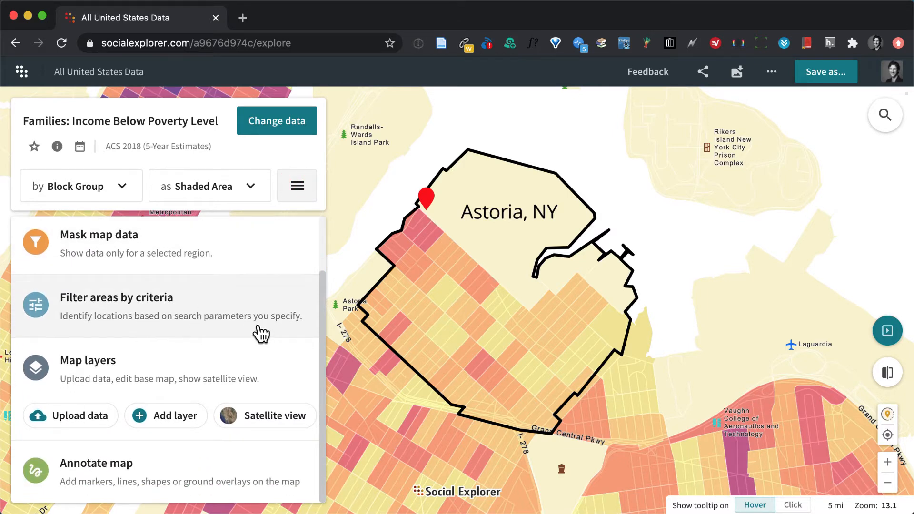
click(107, 367)
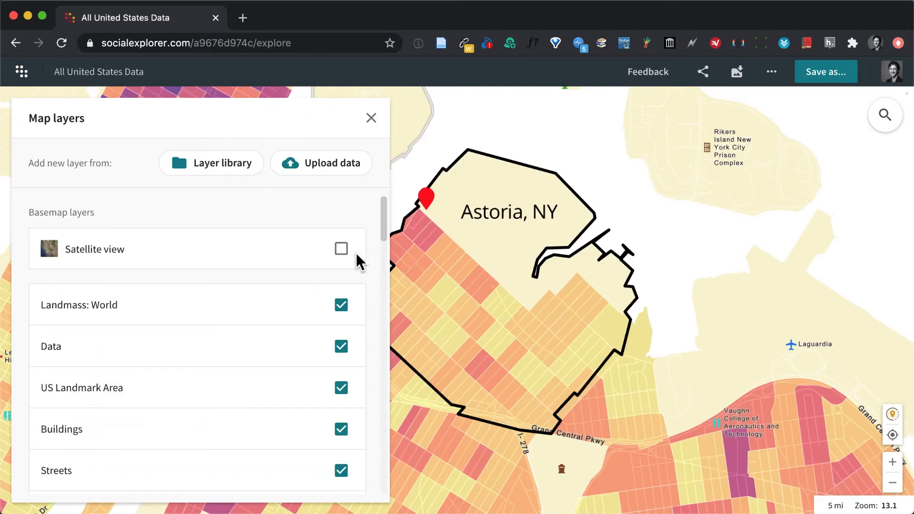
click(341, 250)
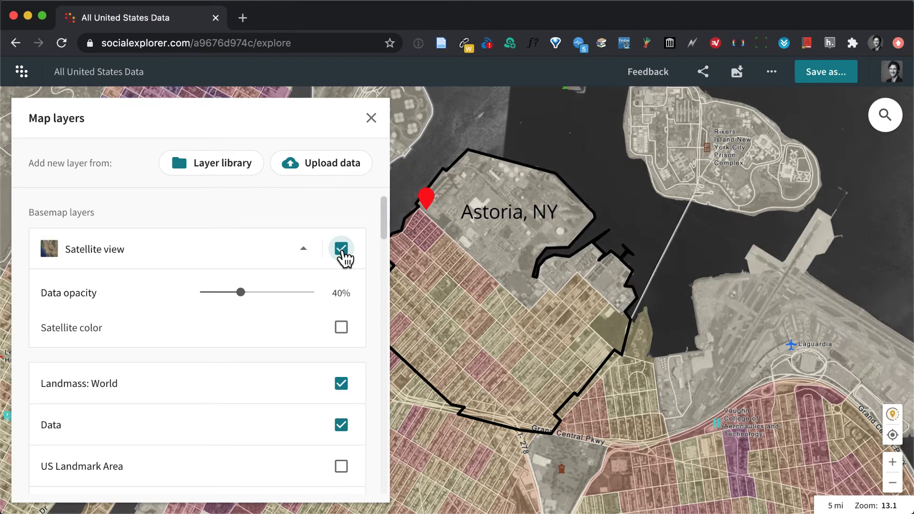
click(342, 249)
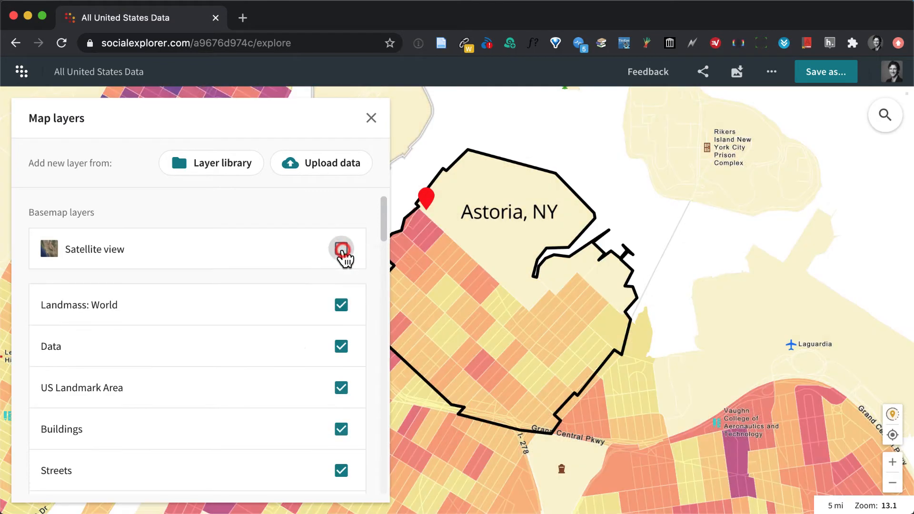
scroll(290, 362, down, 4)
scroll(289, 362, up, 2)
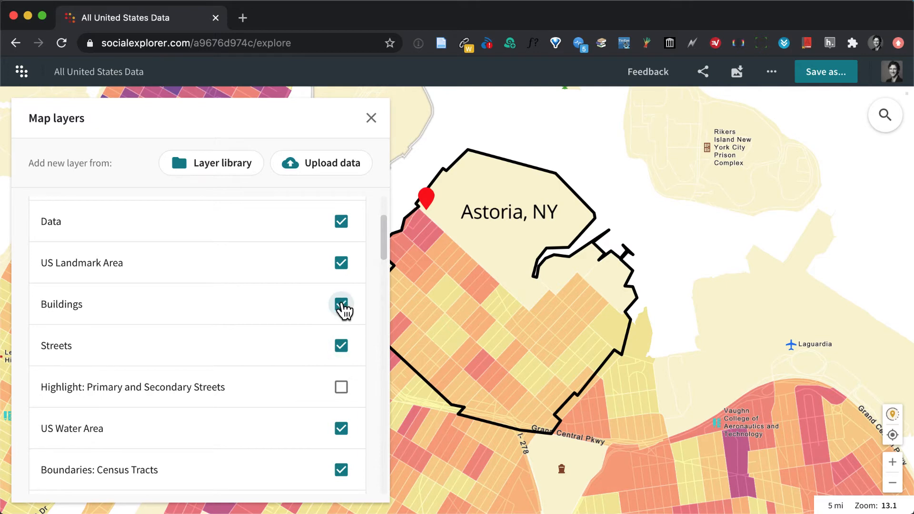
scroll(245, 316, up, 3)
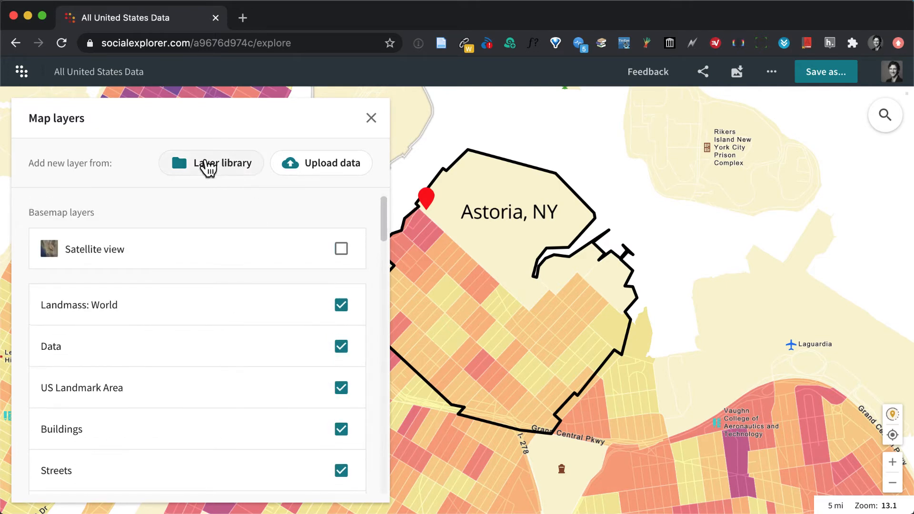
Open the layer library and read the Flood zones layer's description, source and risk classes.
click(206, 161)
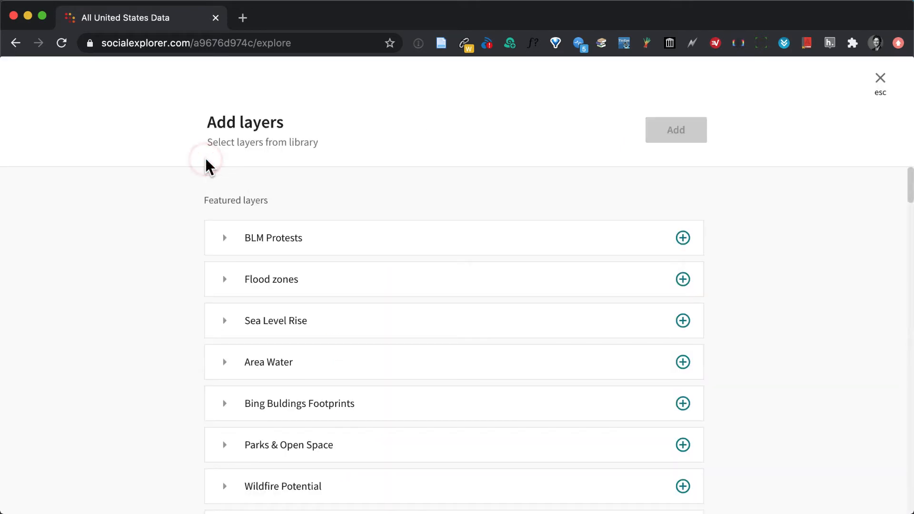
scroll(359, 235, down, 3)
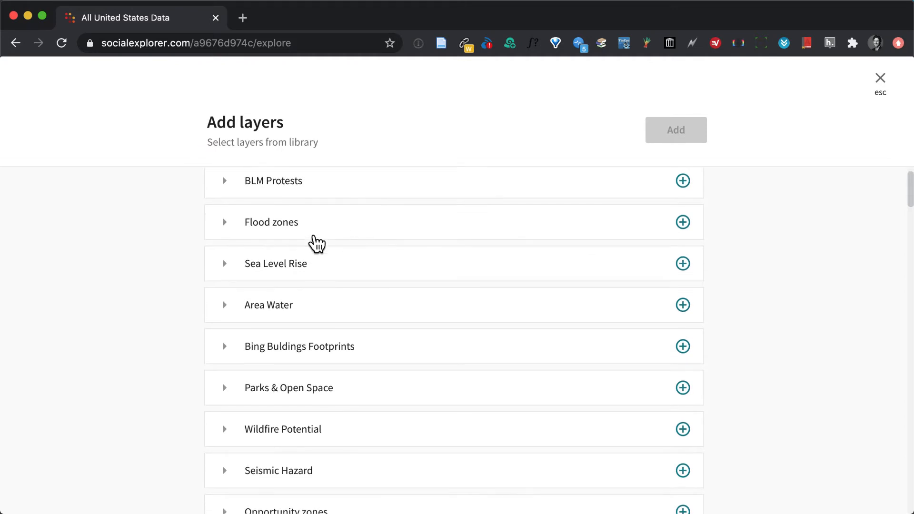
click(224, 222)
scroll(394, 347, down, 3)
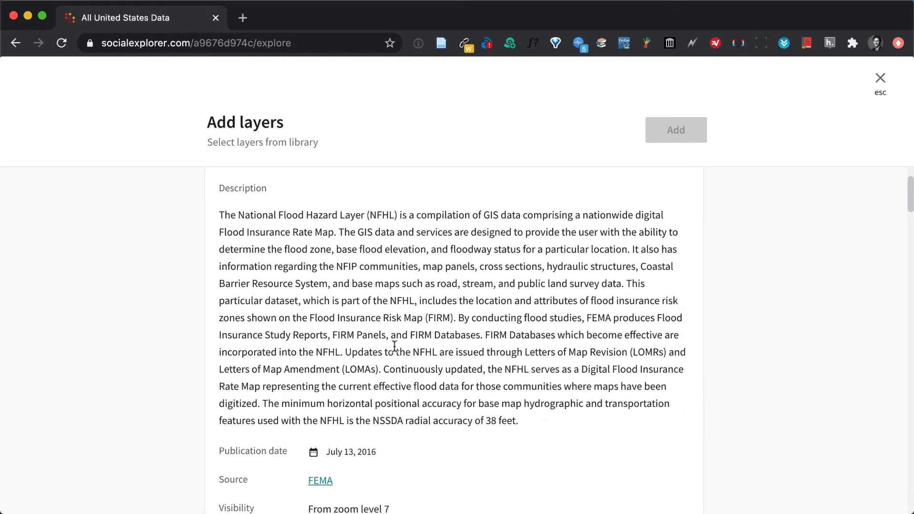
scroll(394, 346, down, 5)
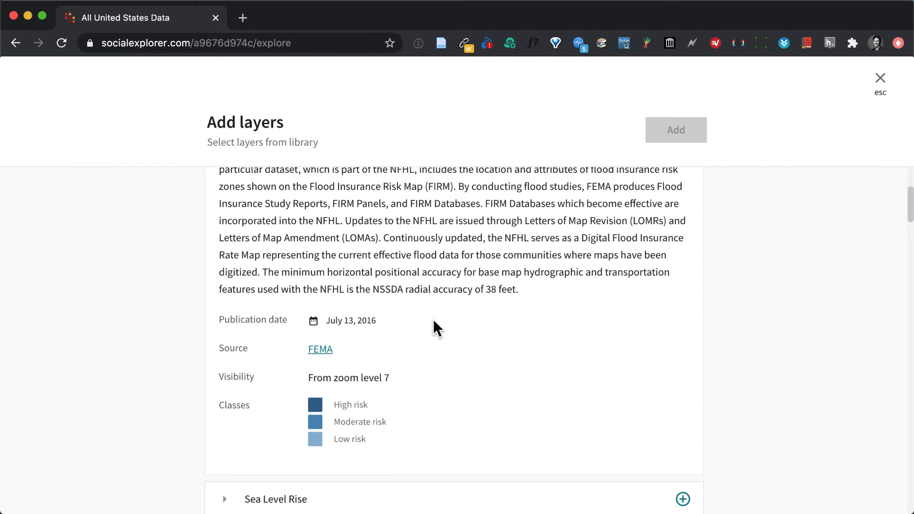
scroll(434, 321, up, 10)
click(222, 281)
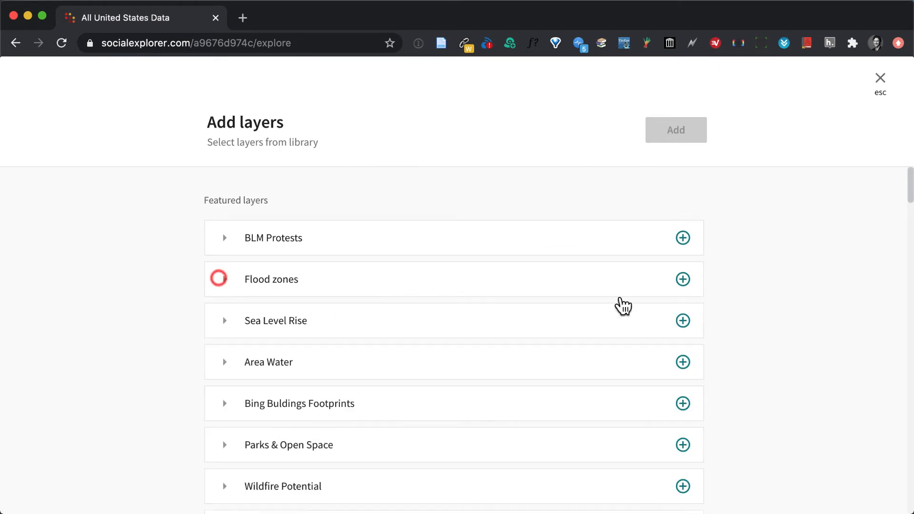
Add the Flood zones layer from the library to the map and close the map layers.
click(682, 281)
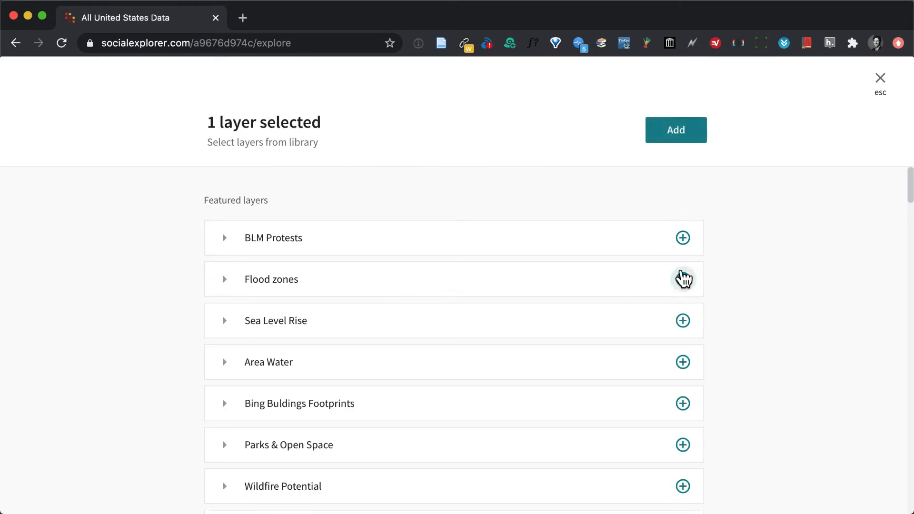
click(676, 130)
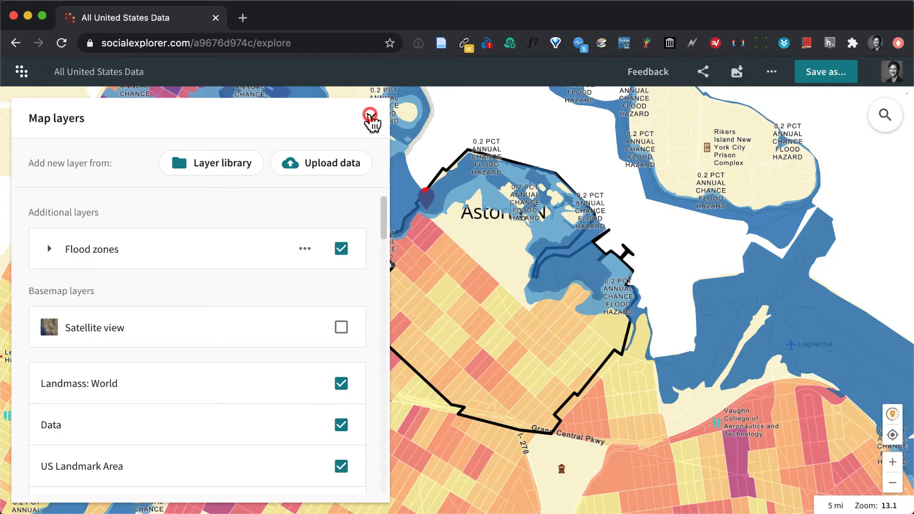
click(371, 118)
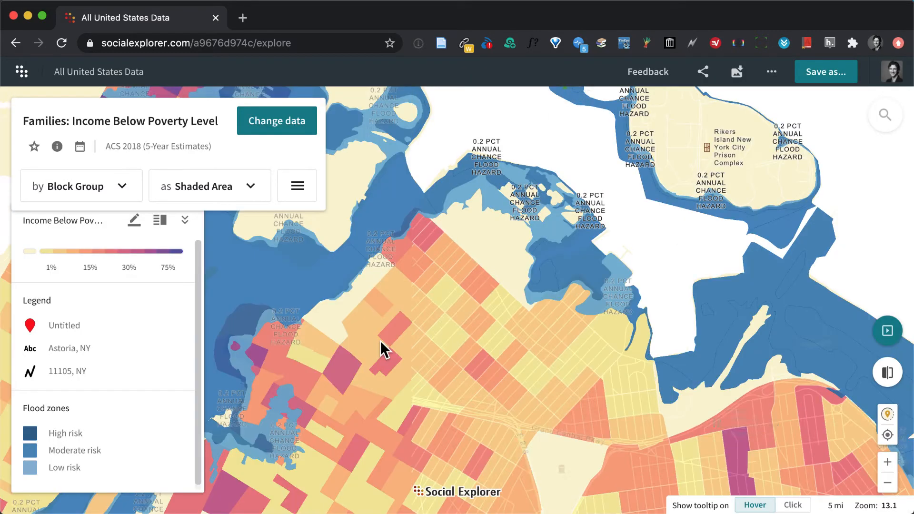
Set the map's tooltips to show on Click while viewing the flood zones around the 11105 area.
drag(437, 339, 479, 301)
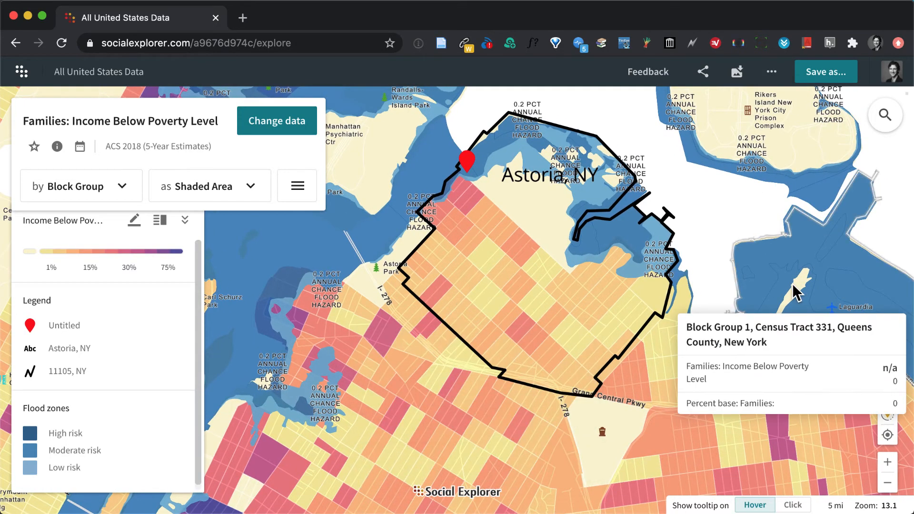
drag(453, 381, 482, 314)
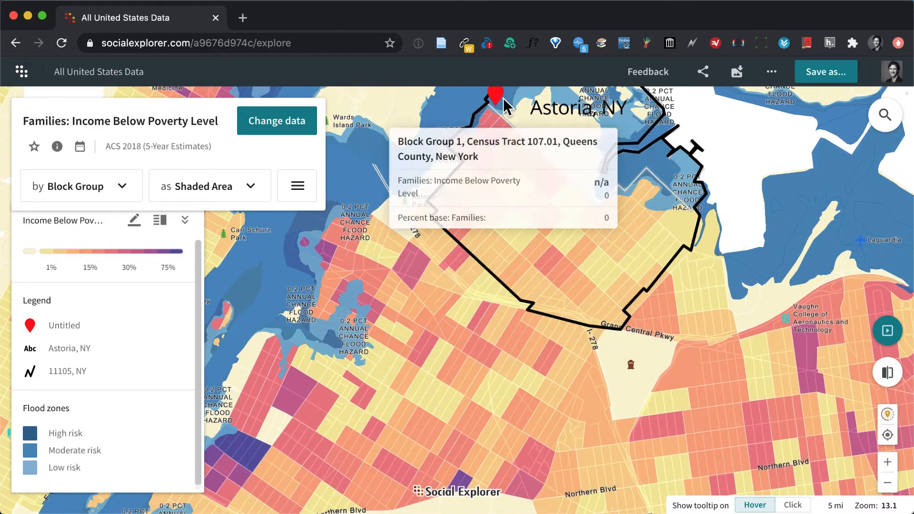
click(791, 505)
Inspect the poverty figures for the dark purple block group just north of the Queensboro Bridge, close its details, and view the wider area.
drag(476, 415, 579, 381)
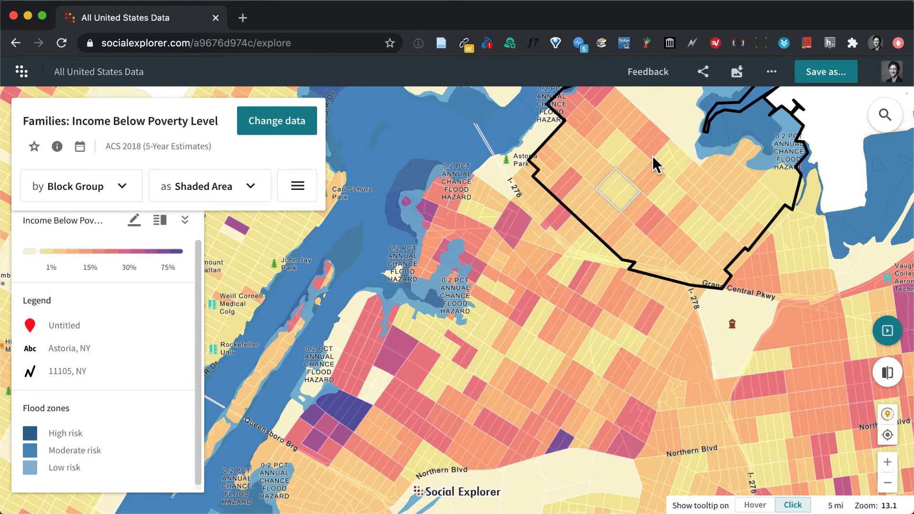
mouse_move(501, 330)
mouse_down()
mouse_move(502, 356)
mouse_move(506, 333)
mouse_up()
click(351, 413)
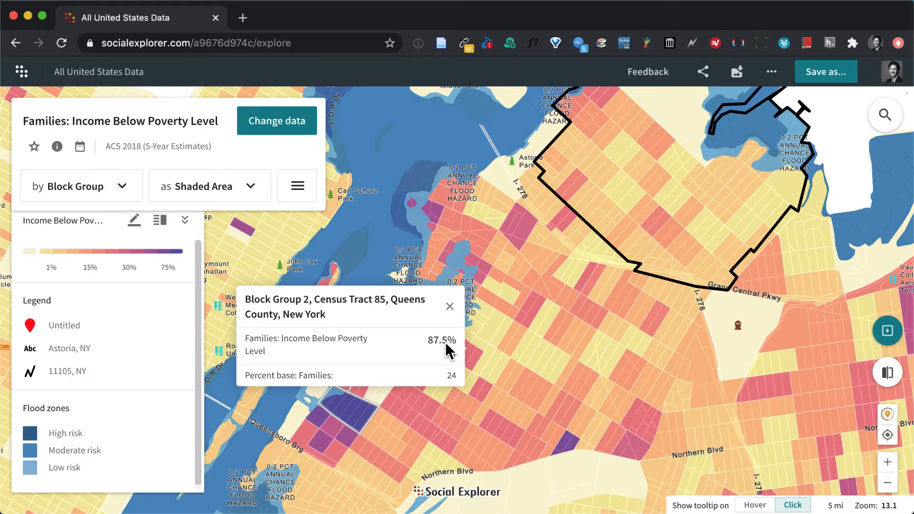
click(450, 306)
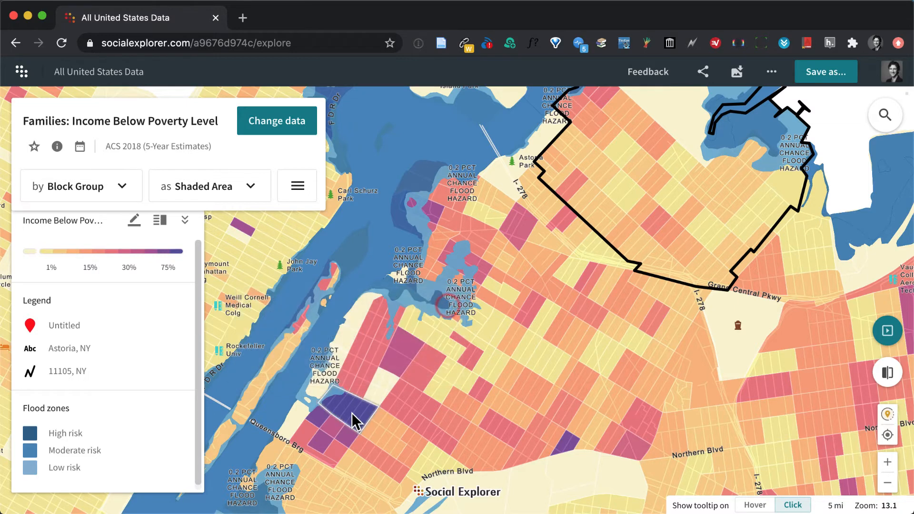
drag(532, 332, 460, 373)
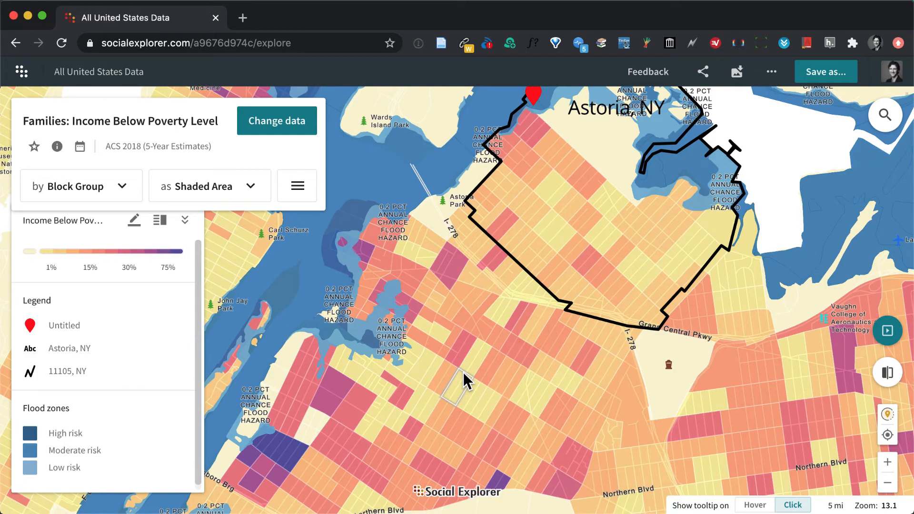
click(887, 483)
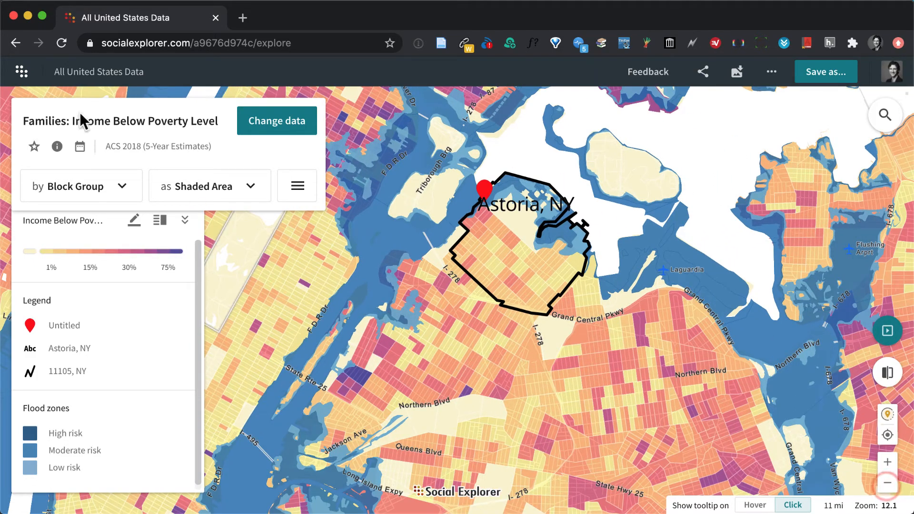
Go to the Explore Maps page and open a new United States map.
click(20, 70)
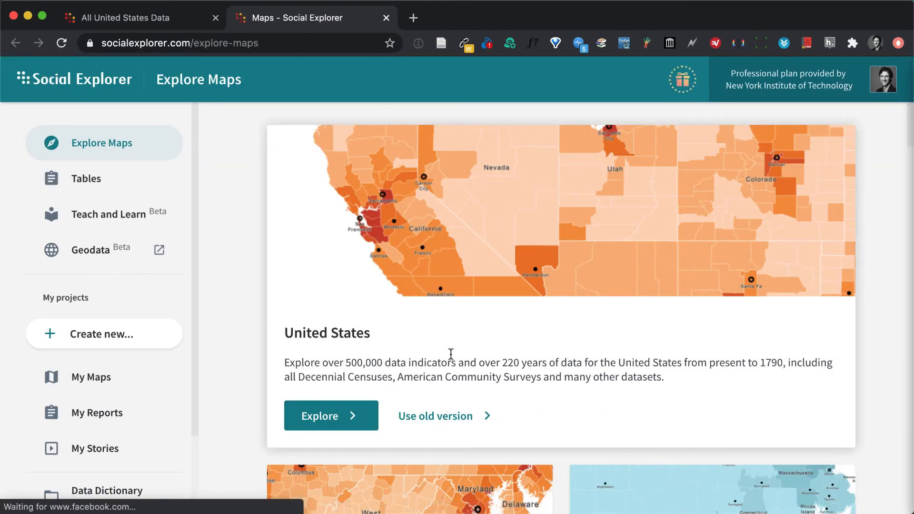
click(316, 419)
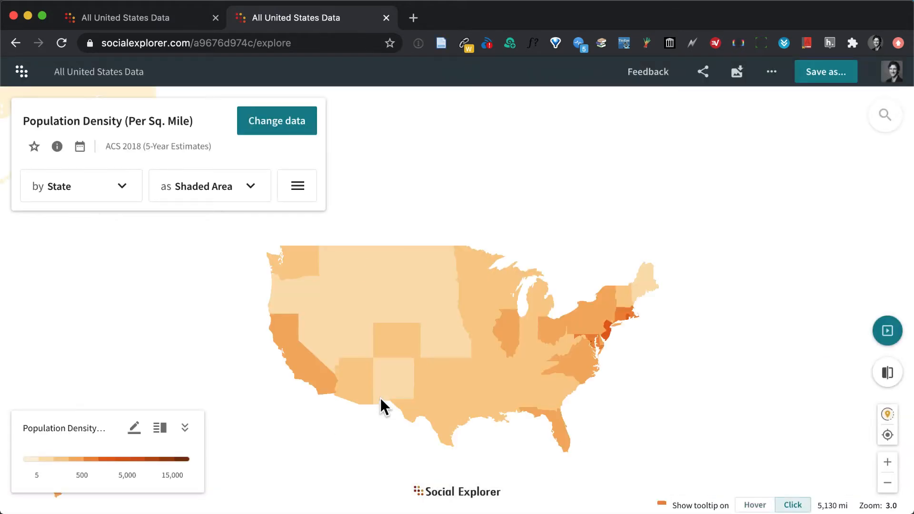
Search for "queens, ny" and show the Queens county result on the map with tract-level detail.
click(883, 118)
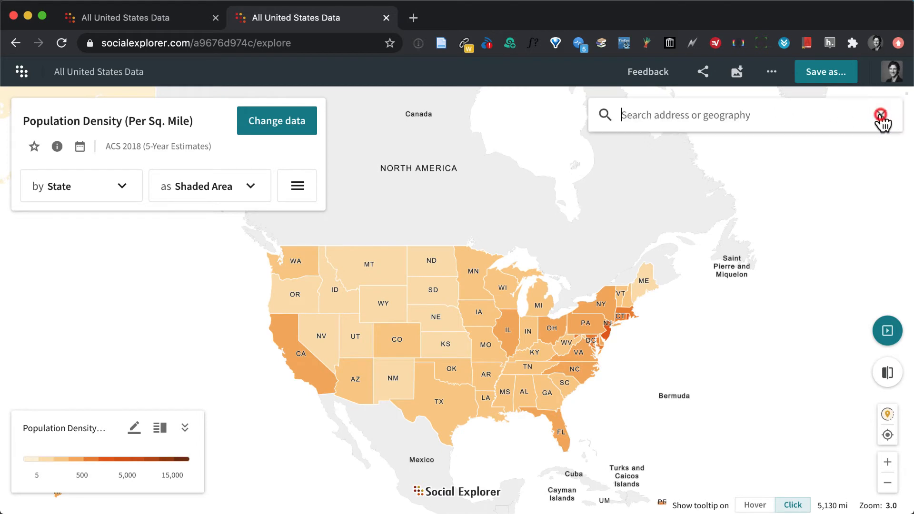
text(queens, ny)
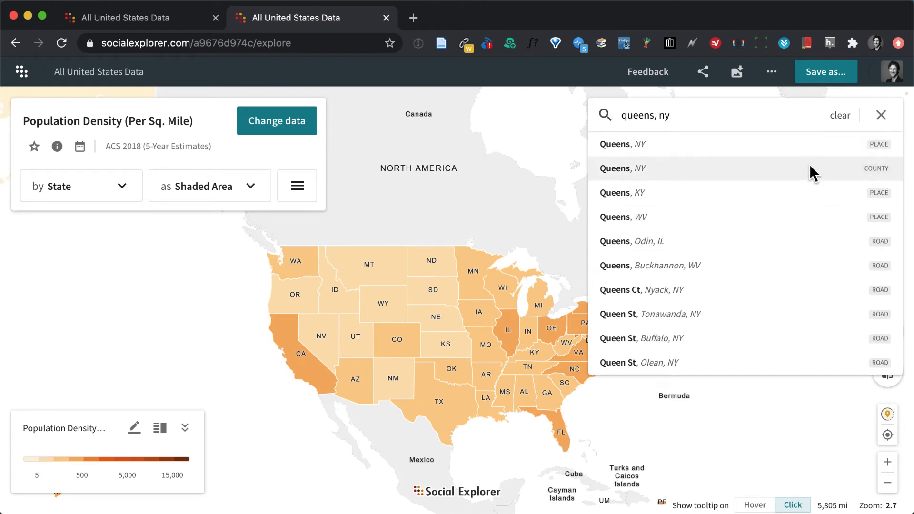
click(614, 169)
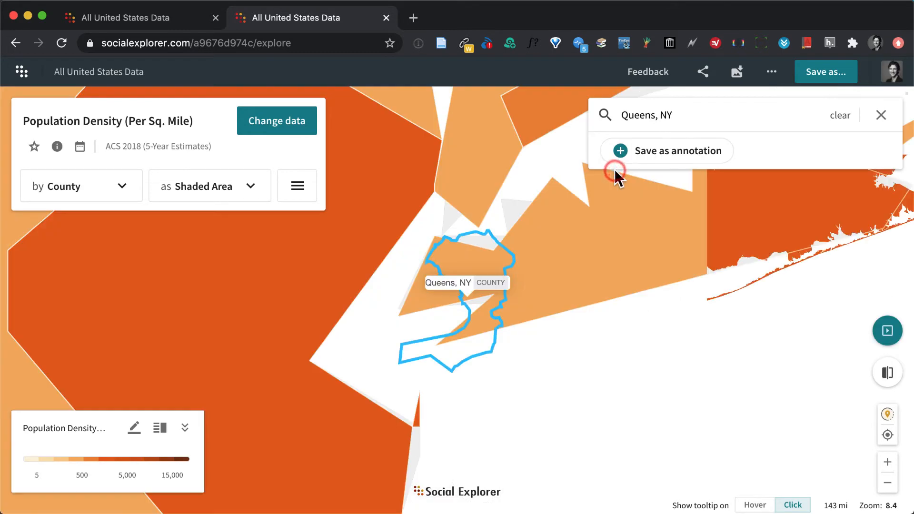
click(887, 461)
click(887, 462)
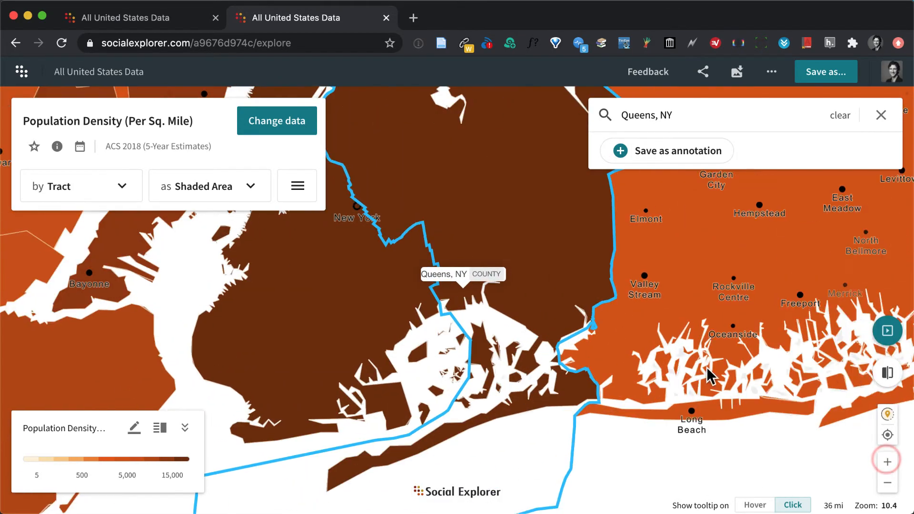
click(887, 482)
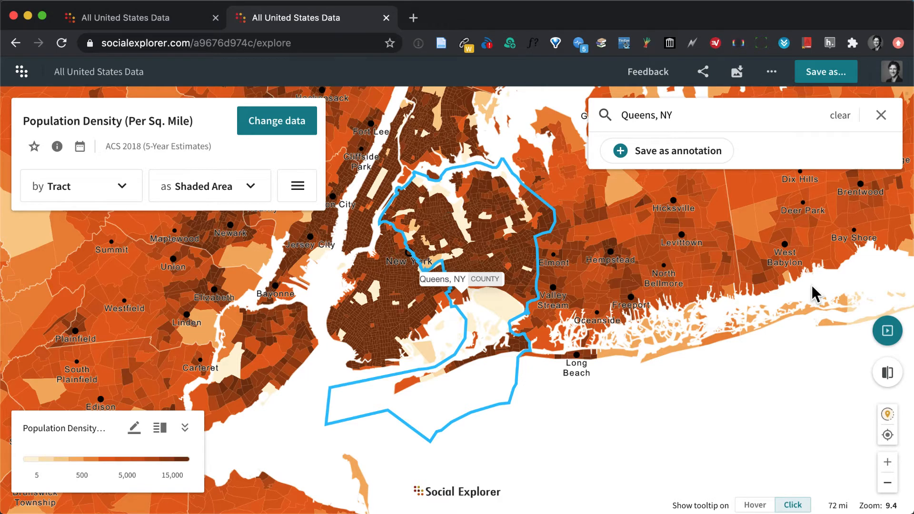
Switch the map from Side by side to Swipe view, shift the divider slightly west, and open data selection for the second map.
click(888, 374)
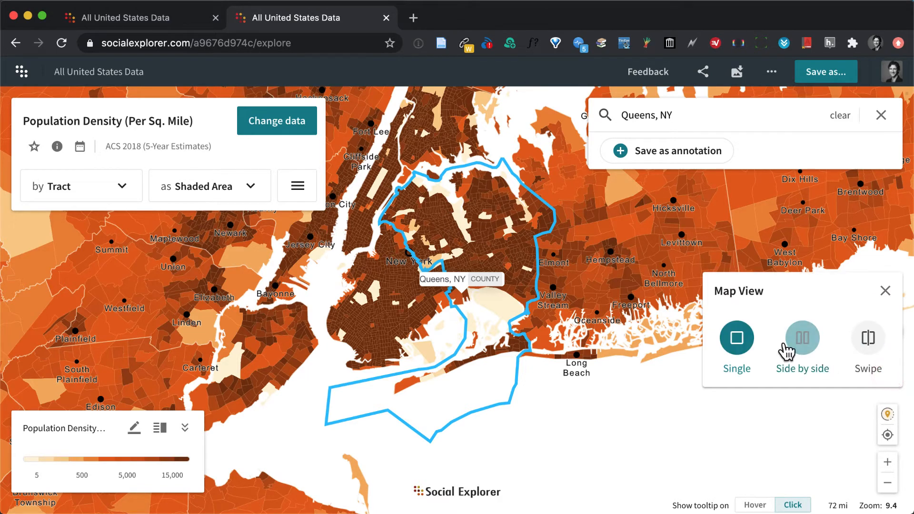
click(802, 344)
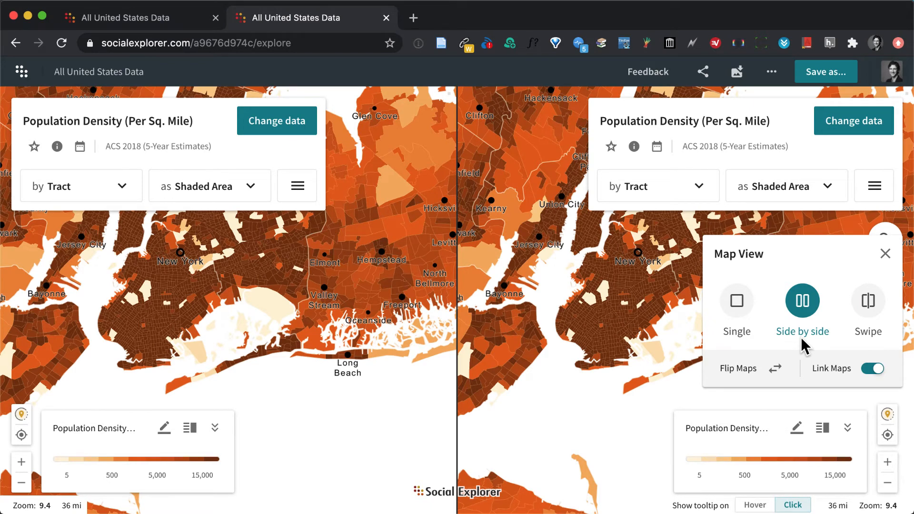
click(865, 307)
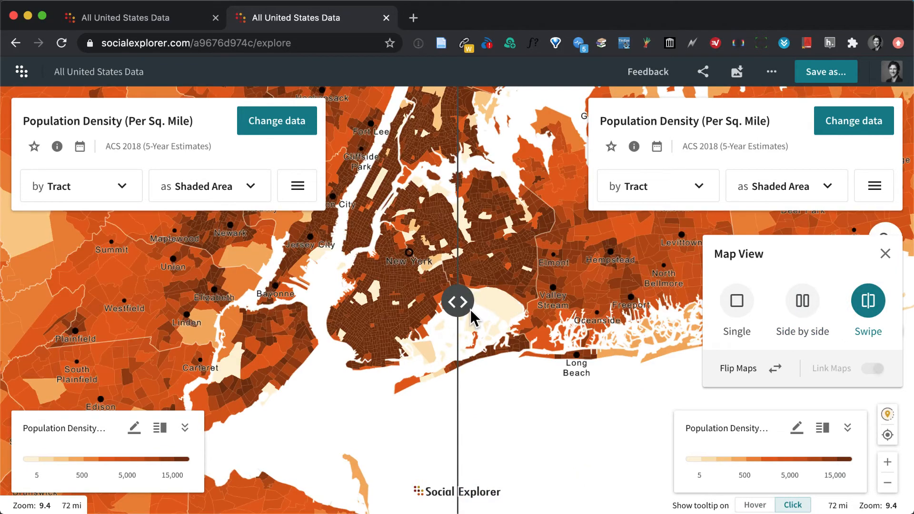
drag(457, 302, 442, 322)
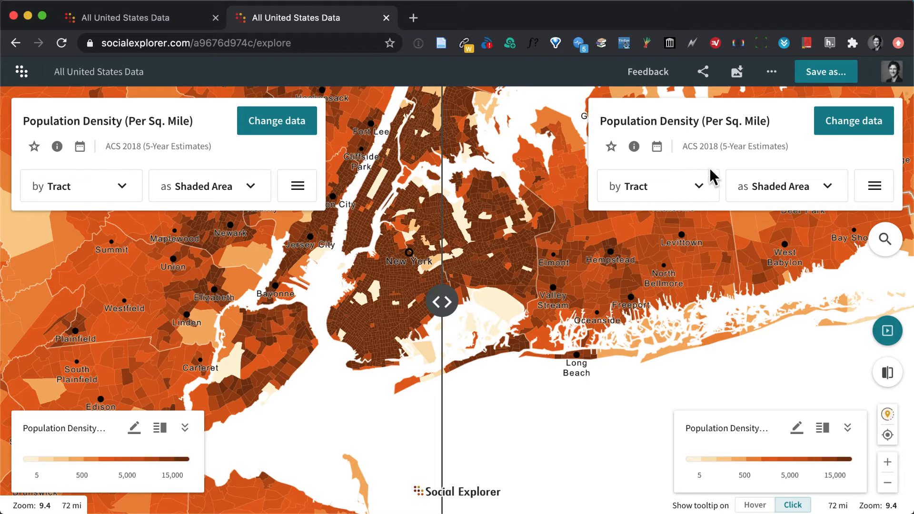
click(850, 122)
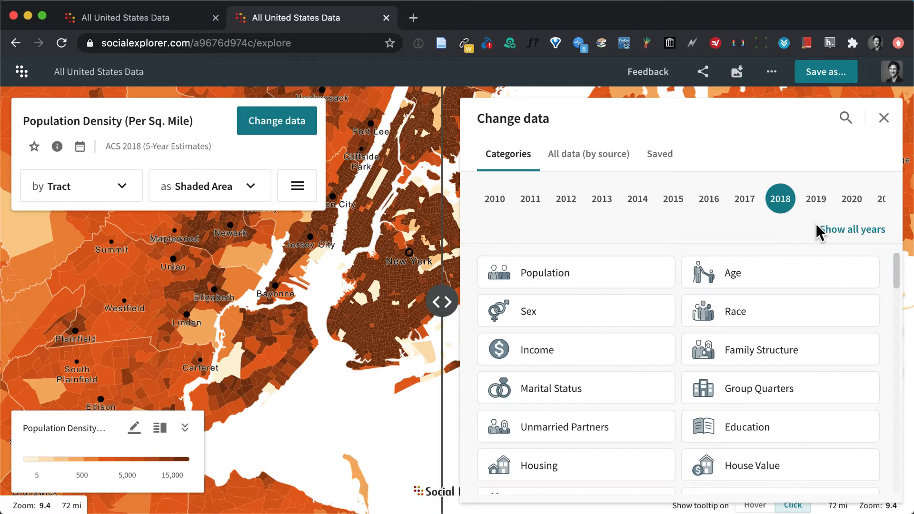
Browse all data by source for the second map and select Census 2010 as the source.
click(576, 152)
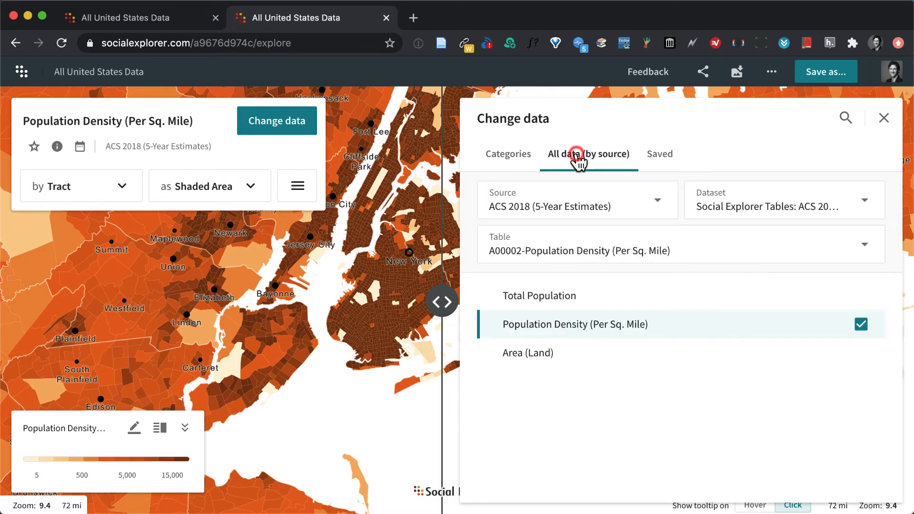
click(637, 205)
scroll(614, 329, down, 4)
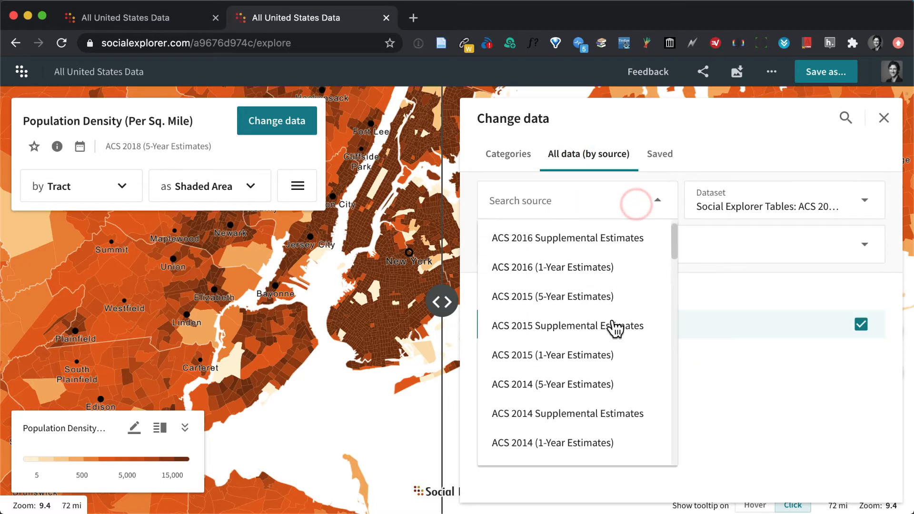
scroll(614, 328, down, 10)
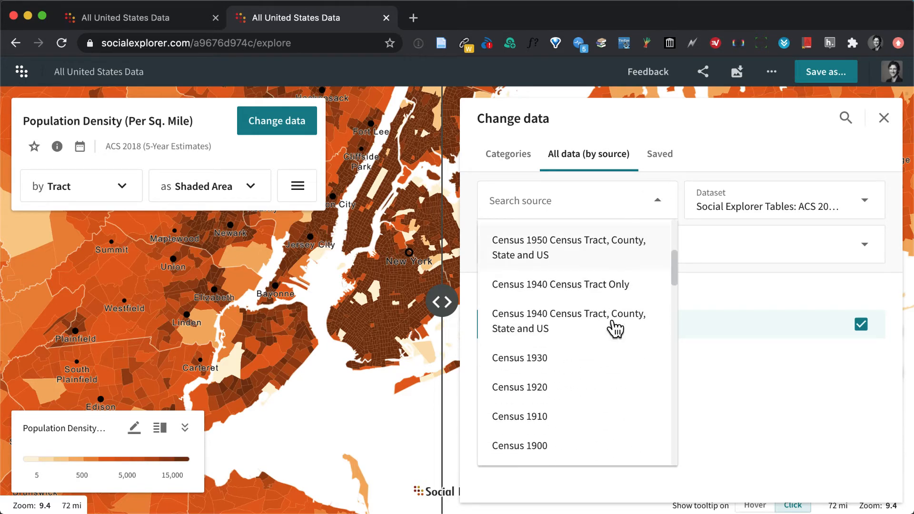
scroll(614, 329, up, 8)
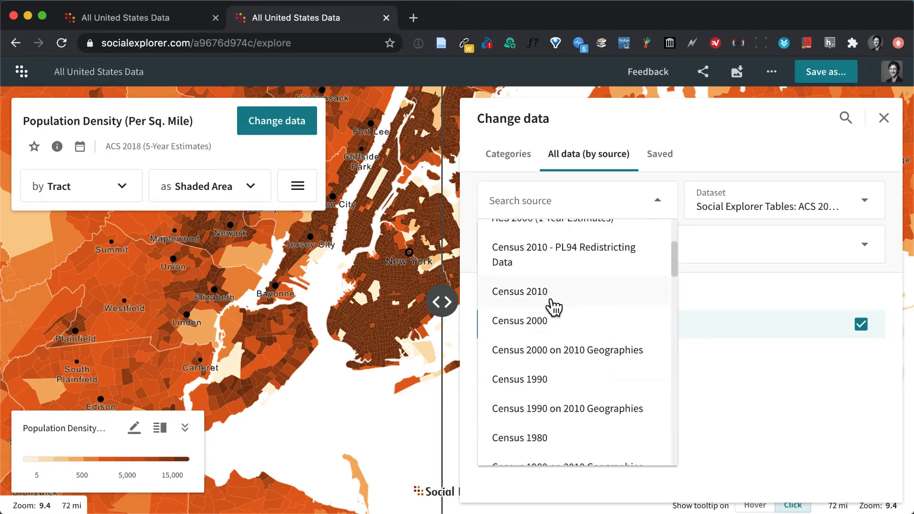
scroll(596, 316, up, 2)
scroll(596, 317, down, 1)
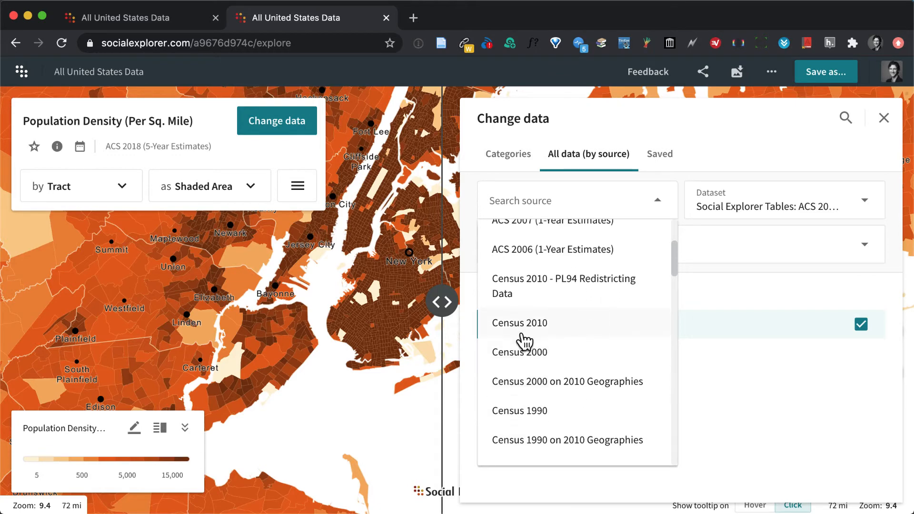
click(521, 324)
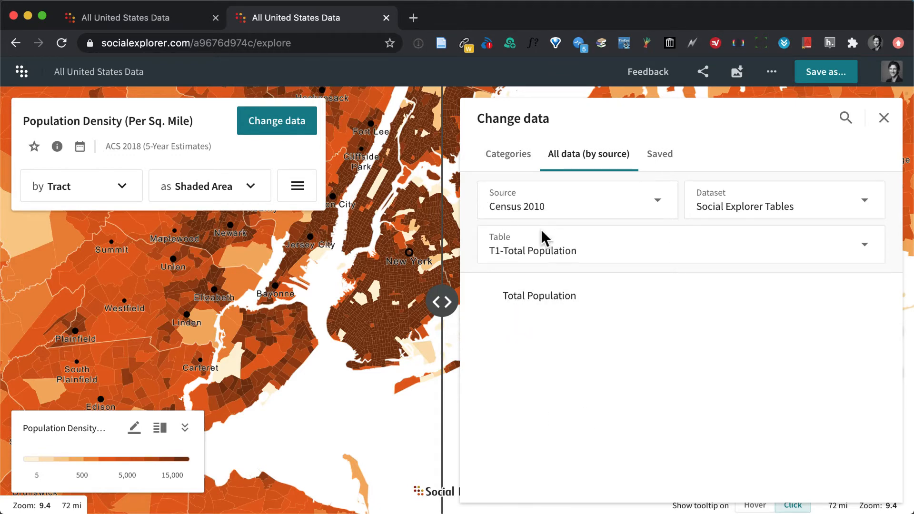
Browse the 2018 data categories for the second map and open the Race variables.
click(503, 153)
scroll(598, 288, down, 2)
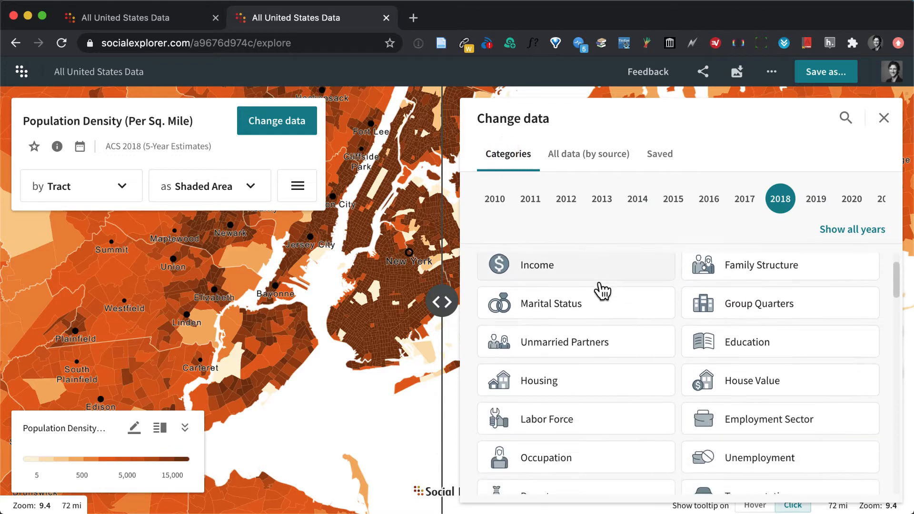
scroll(602, 291, down, 6)
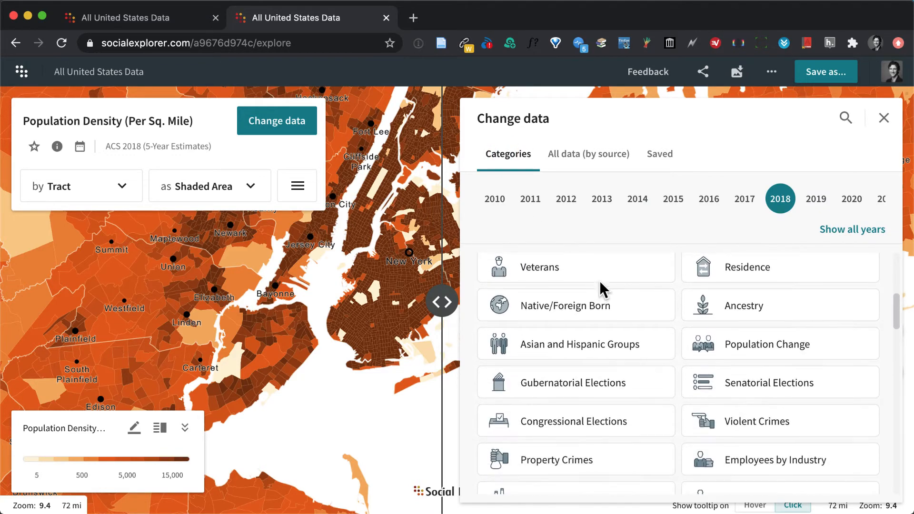
scroll(599, 283, down, 3)
scroll(600, 282, up, 10)
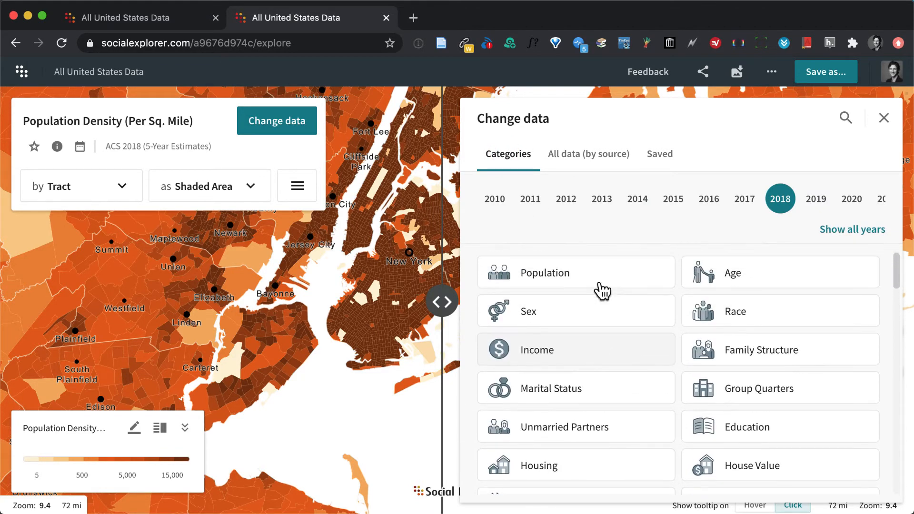
click(754, 309)
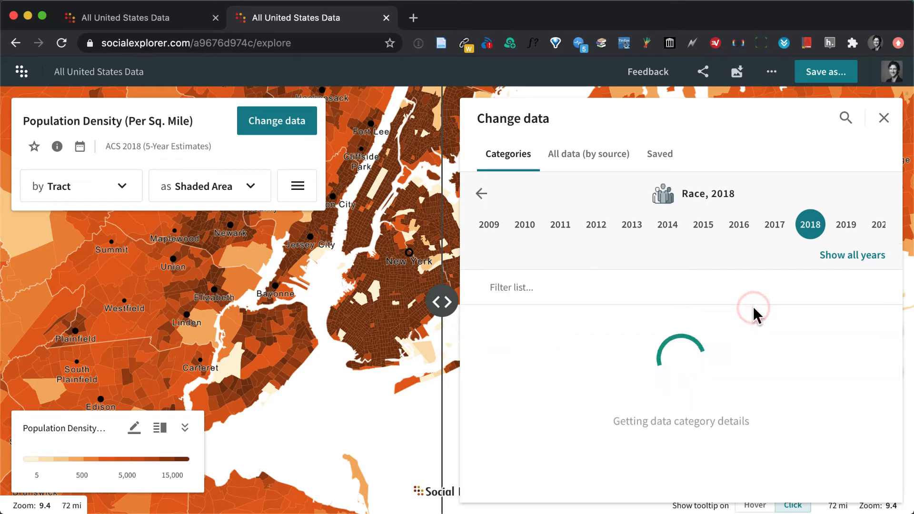
scroll(714, 378, down, 3)
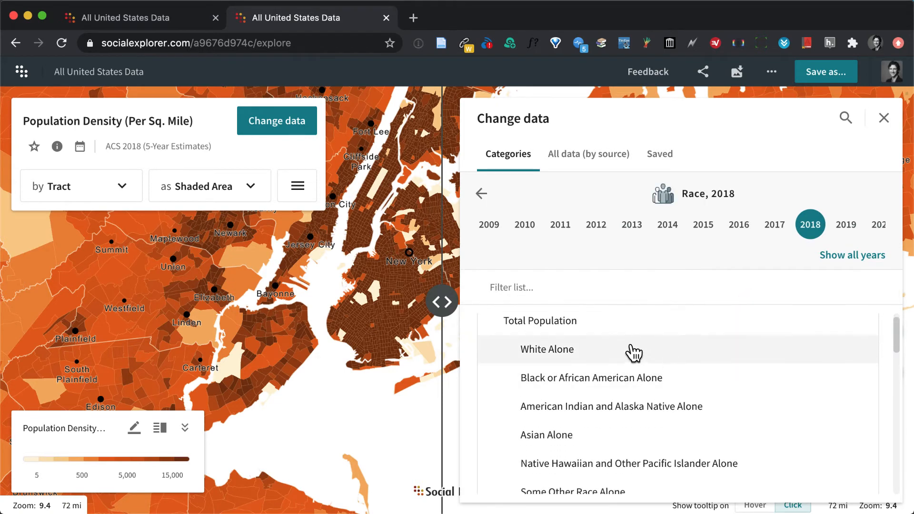
Map White, Black or African American, Asian, and American Indian and Alaska Native Alone together on the second map, and close data selection.
click(813, 353)
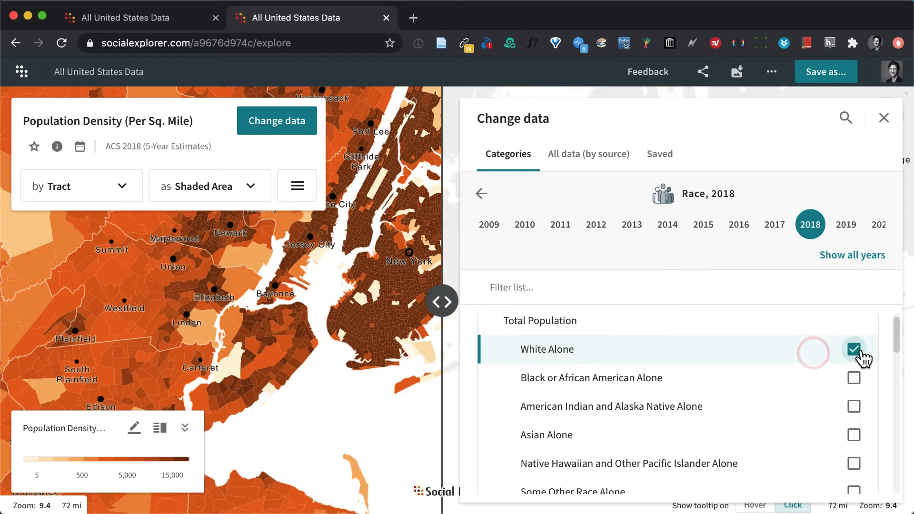
click(852, 378)
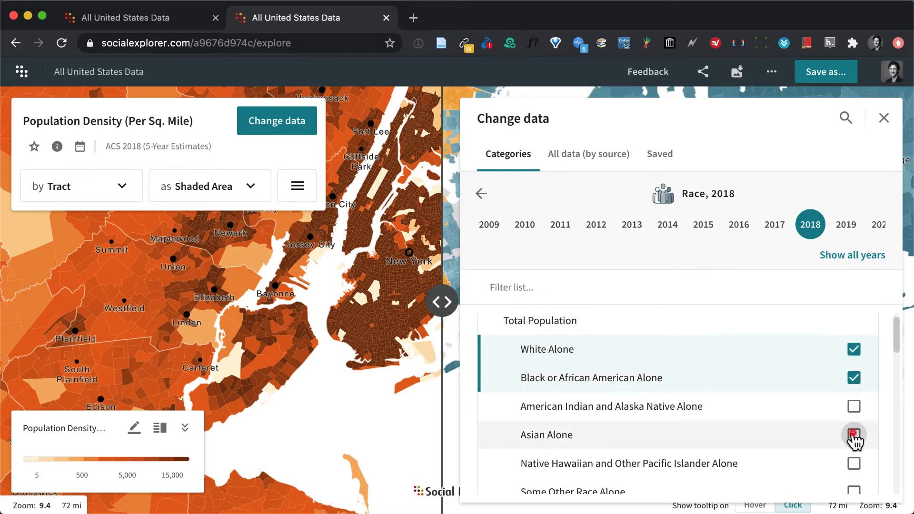
click(853, 434)
scroll(740, 452, down, 2)
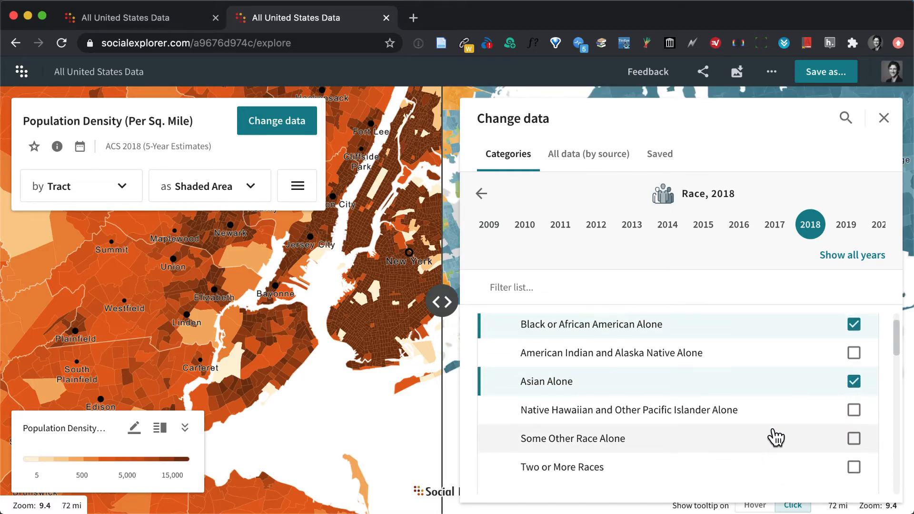
scroll(778, 435, up, 1)
click(853, 396)
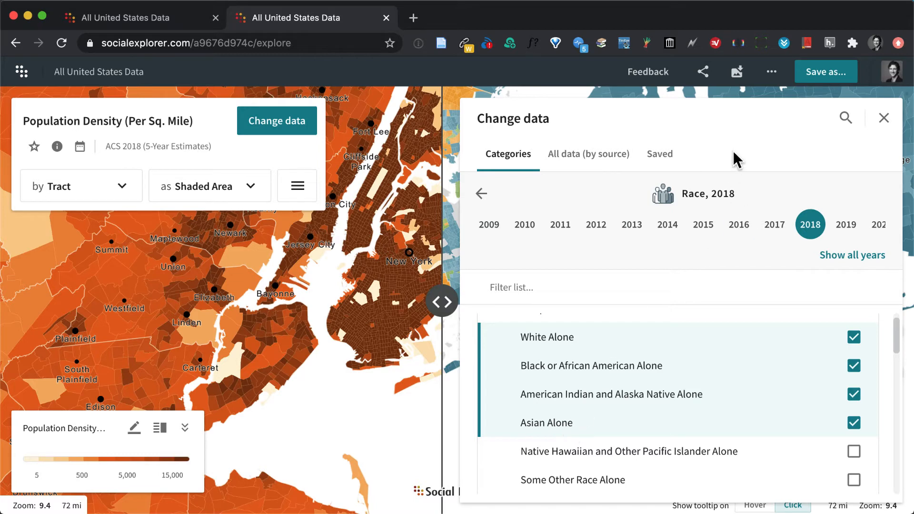
click(884, 119)
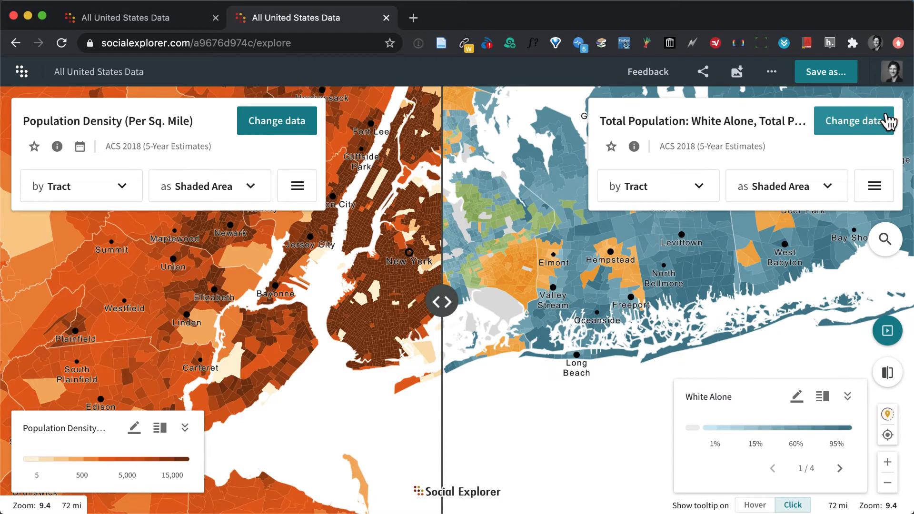
Try the race map as Dot Density with one dot representing 200, and return it to Shaded Area.
click(828, 193)
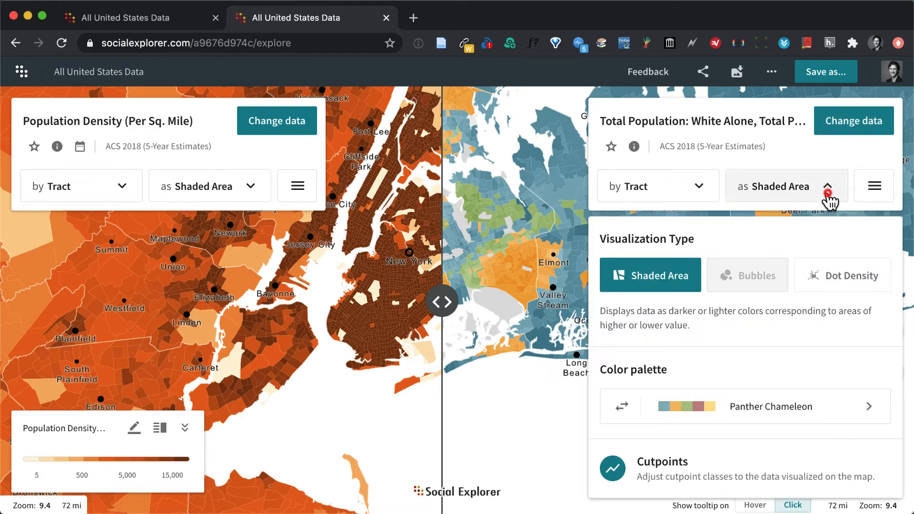
click(832, 279)
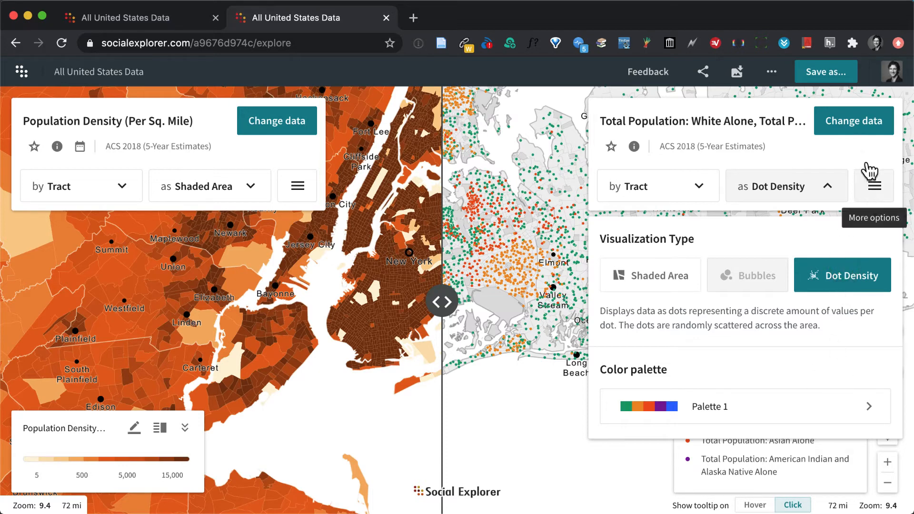
click(874, 189)
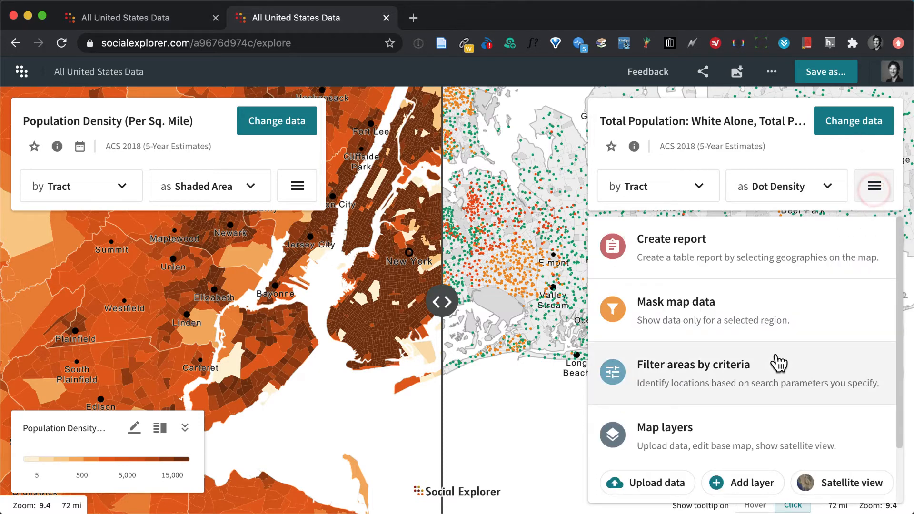
click(534, 298)
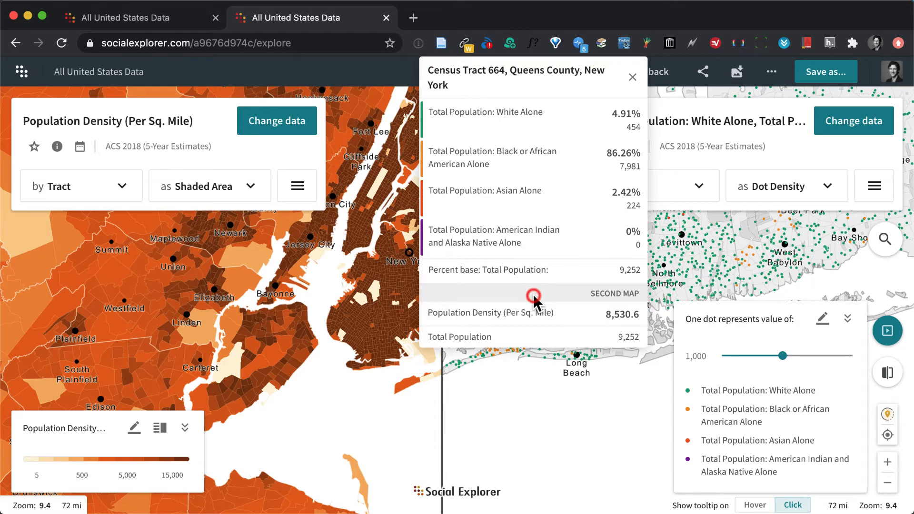
click(786, 236)
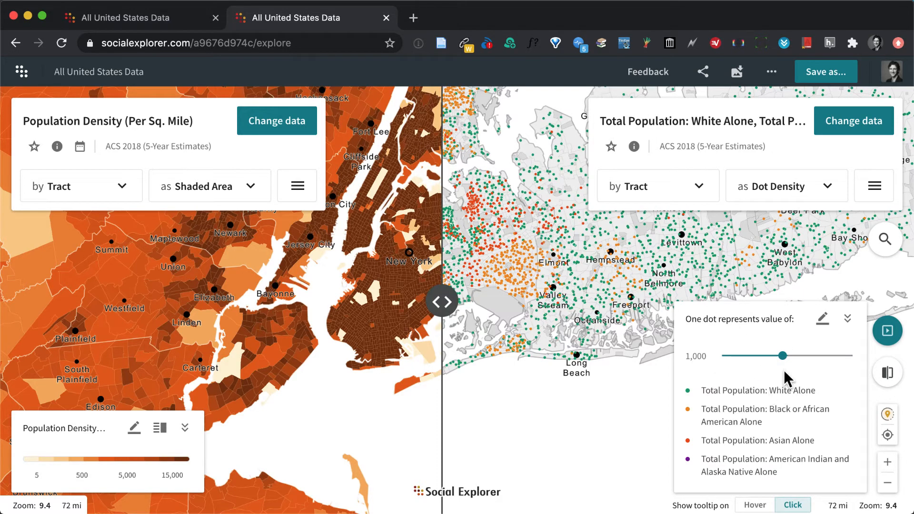
drag(767, 364, 803, 357)
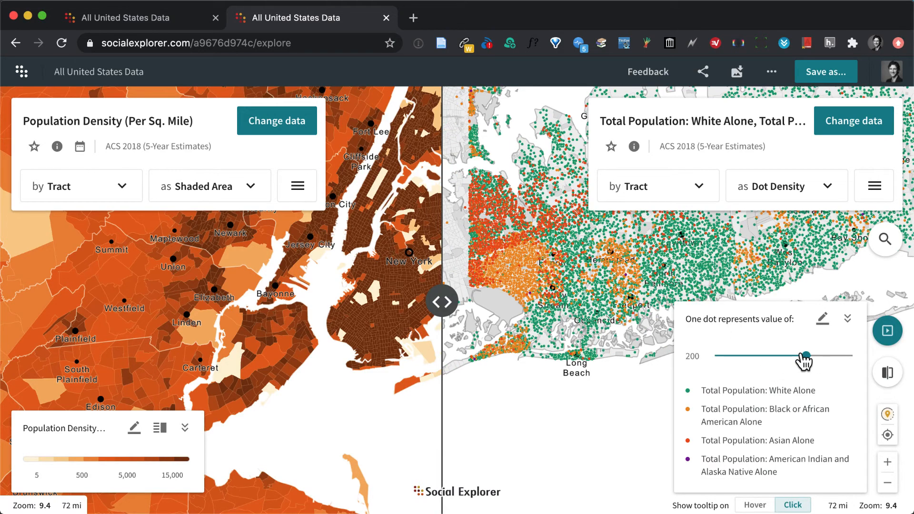
click(813, 191)
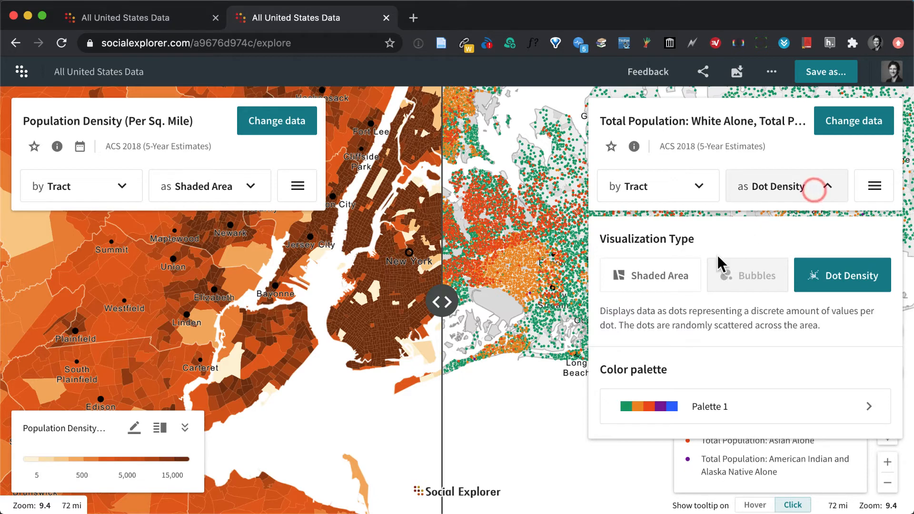
click(659, 280)
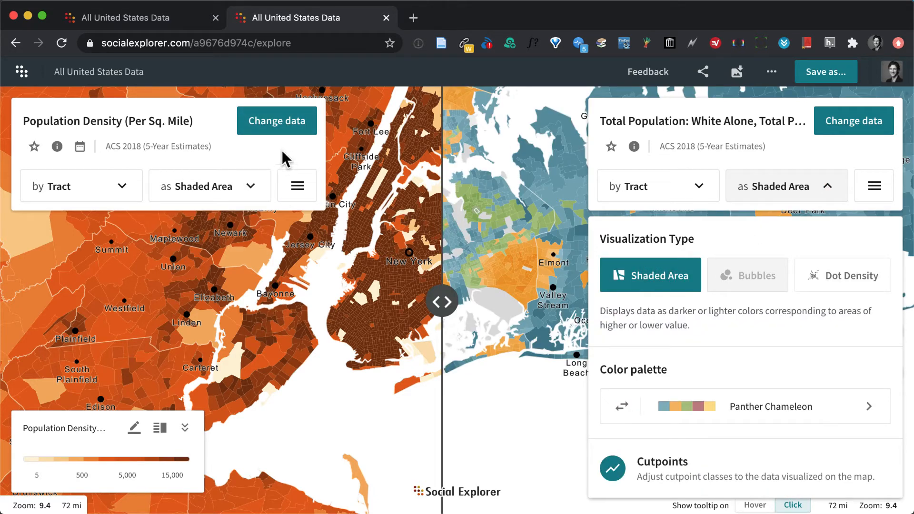
Check the first map's data by source, return to the 2018 categories, and open the Race variables.
click(278, 123)
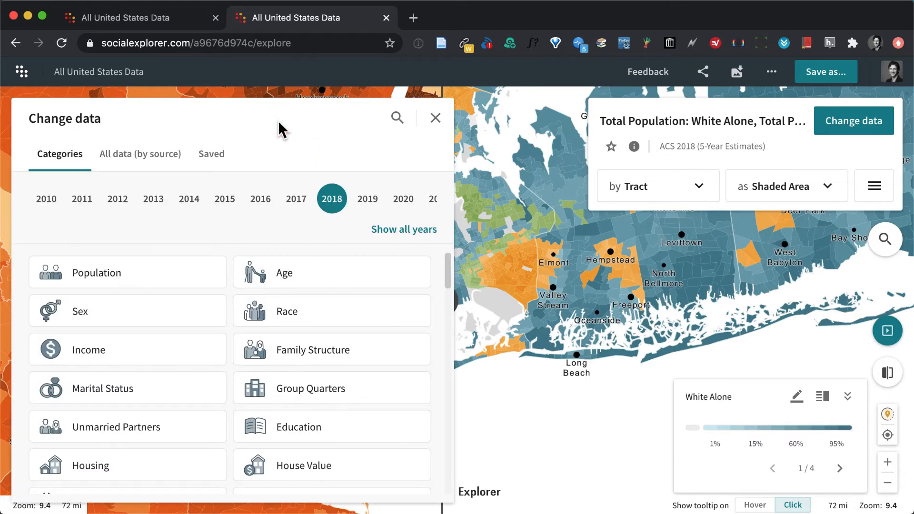
click(138, 154)
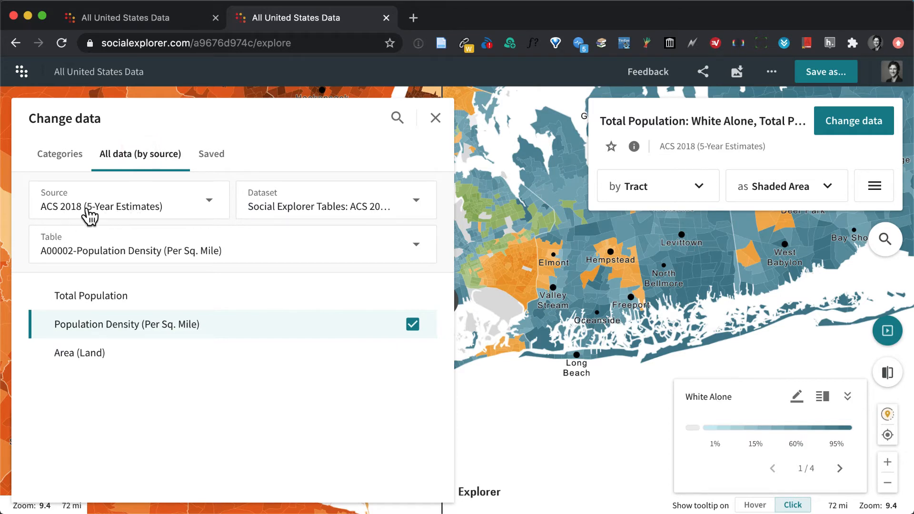
click(56, 150)
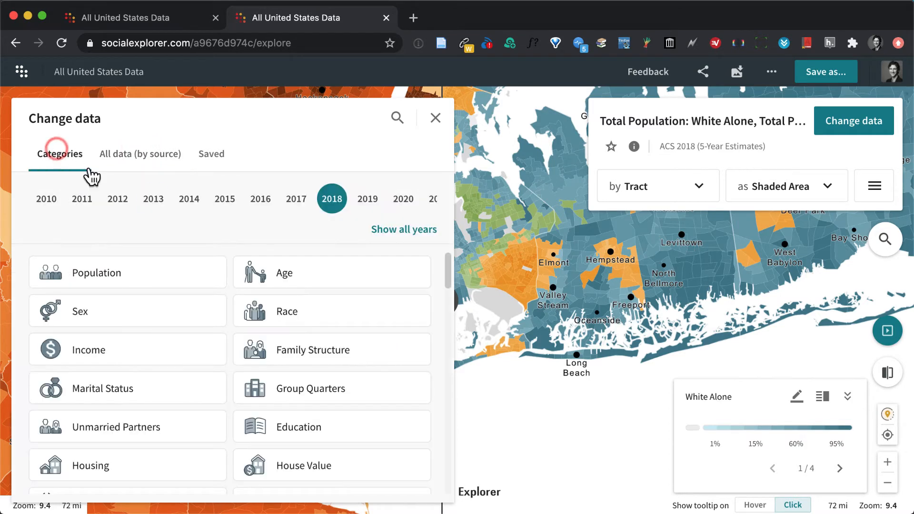
click(287, 312)
scroll(319, 357, down, 2)
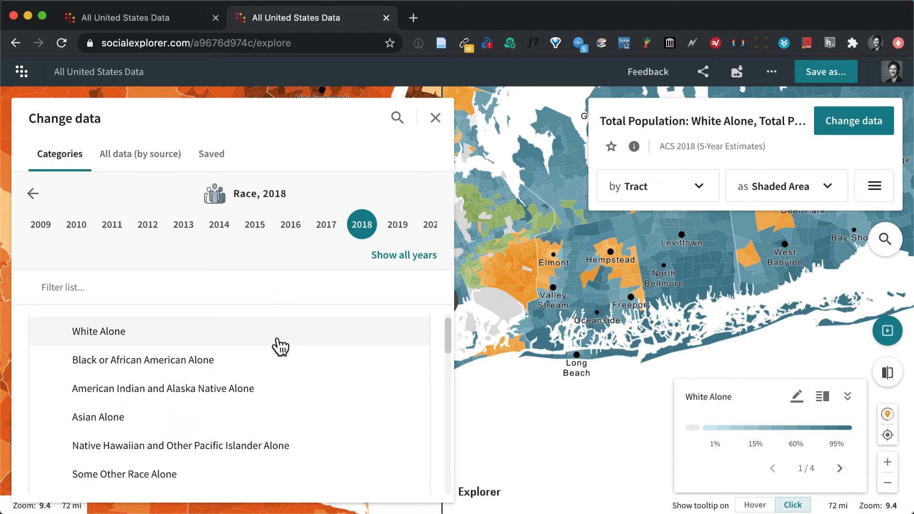
Map White, Black or African American, American Indian and Alaska Native, and Asian Alone together on the first map, and close data selection.
click(406, 334)
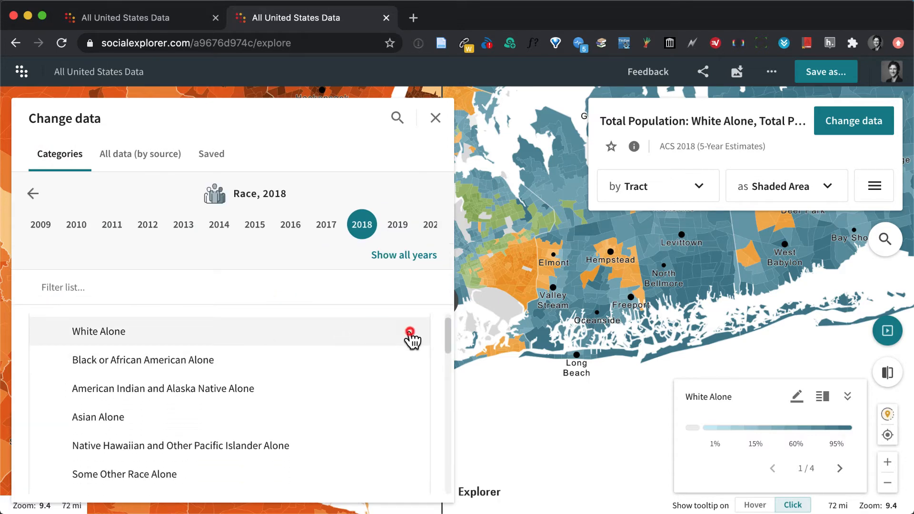
click(405, 360)
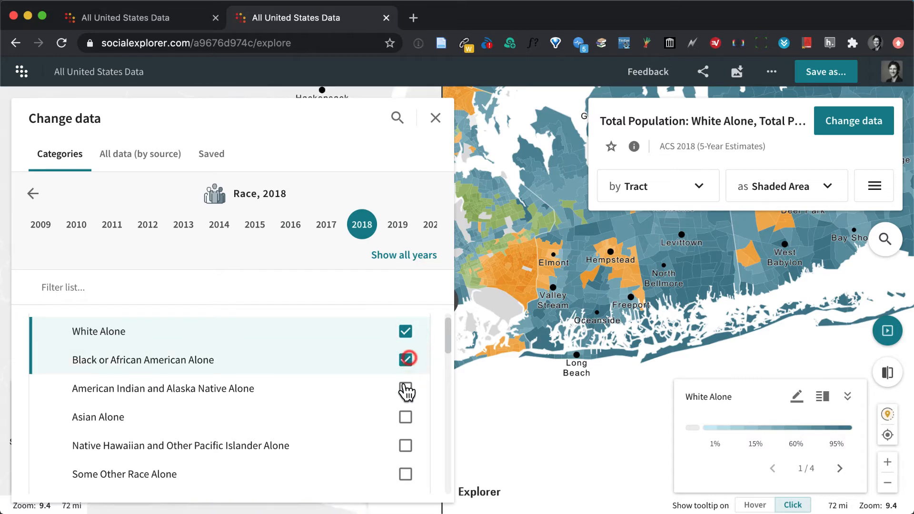
click(405, 389)
click(406, 417)
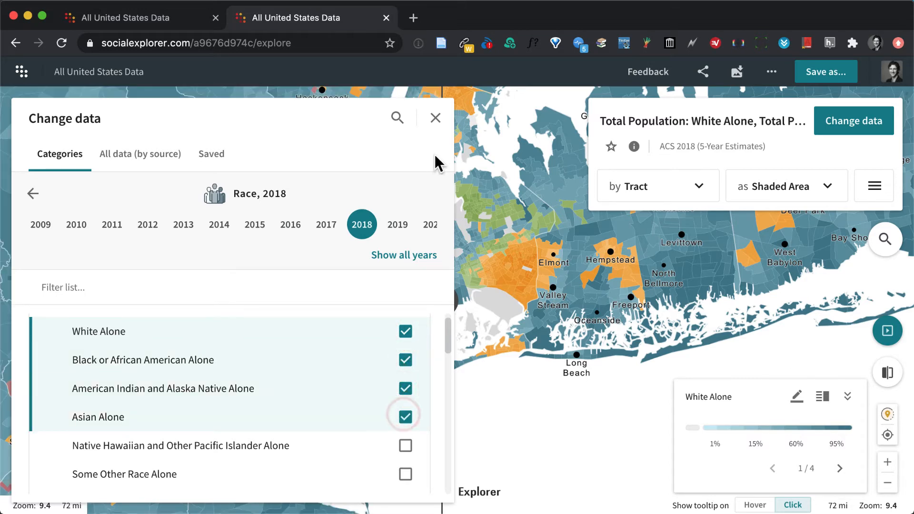
click(435, 118)
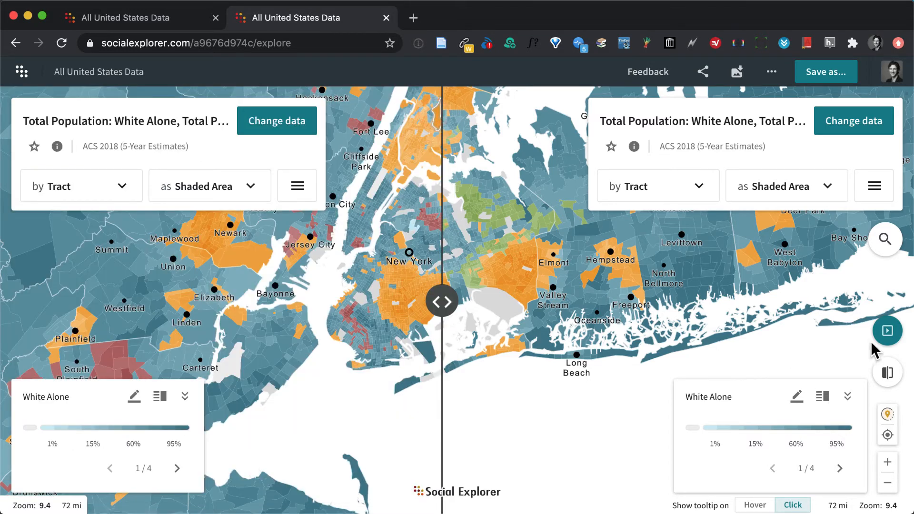
Examine western Queens up close and shift the swipe divider eastward to compare the two race maps.
click(887, 463)
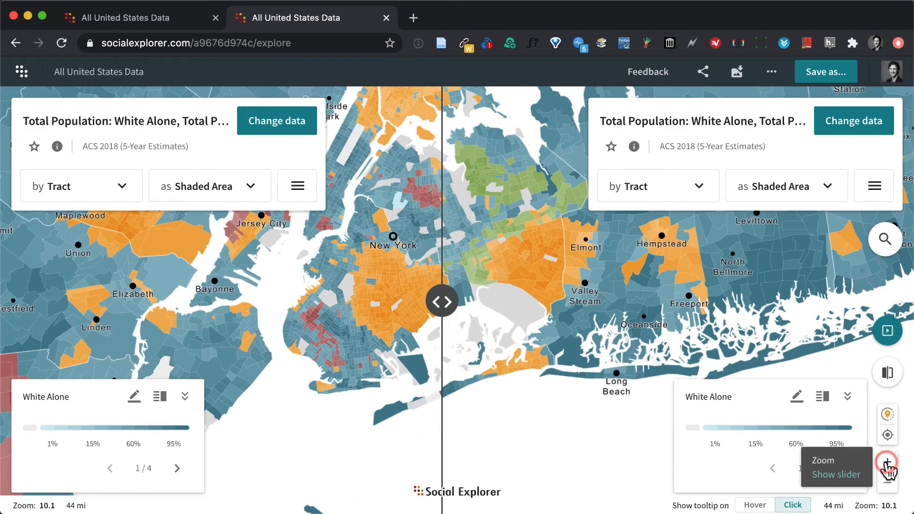
click(887, 462)
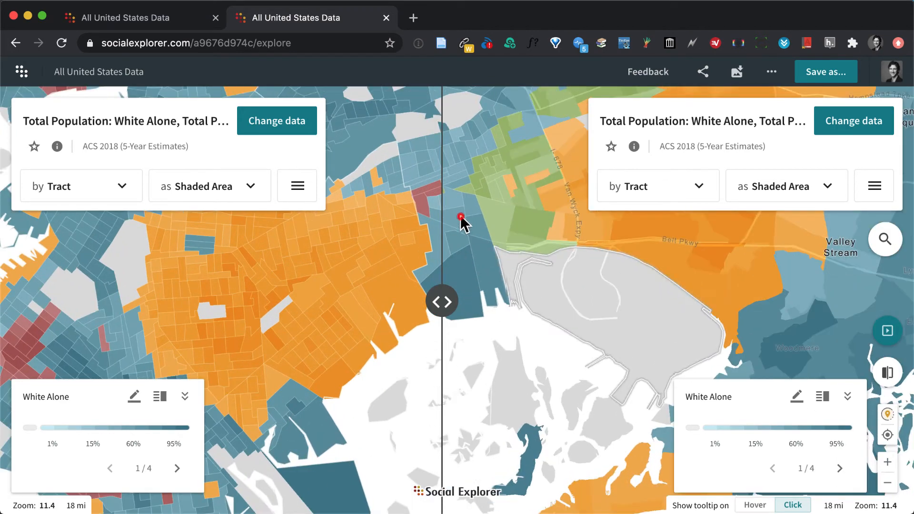
drag(462, 223, 571, 423)
drag(510, 281, 605, 380)
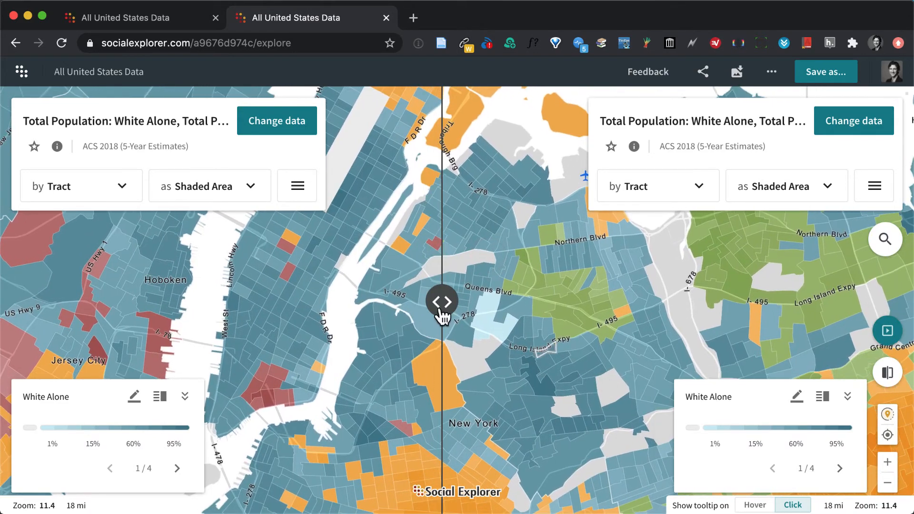
drag(442, 300, 473, 307)
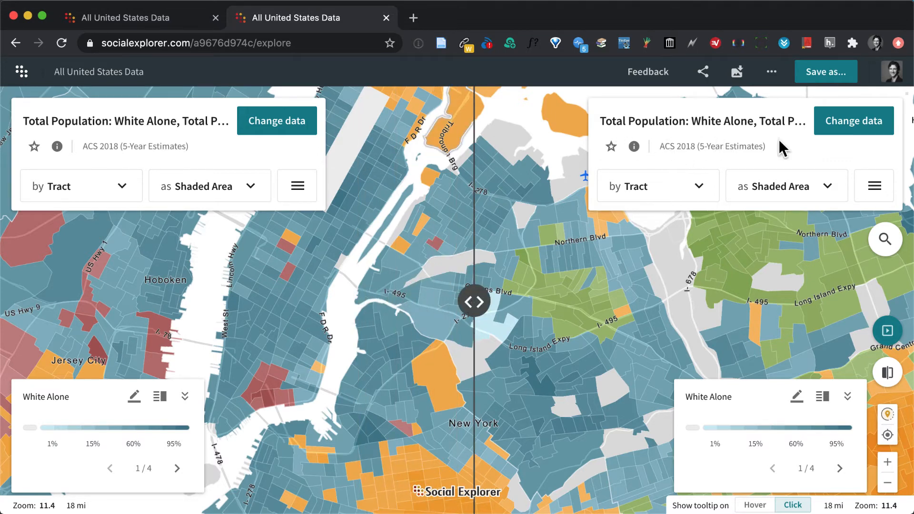
Switch the second map to 2010 Race data with White, Black or African American, American Indian and Alaska Native, and Asian Alone selected.
click(851, 125)
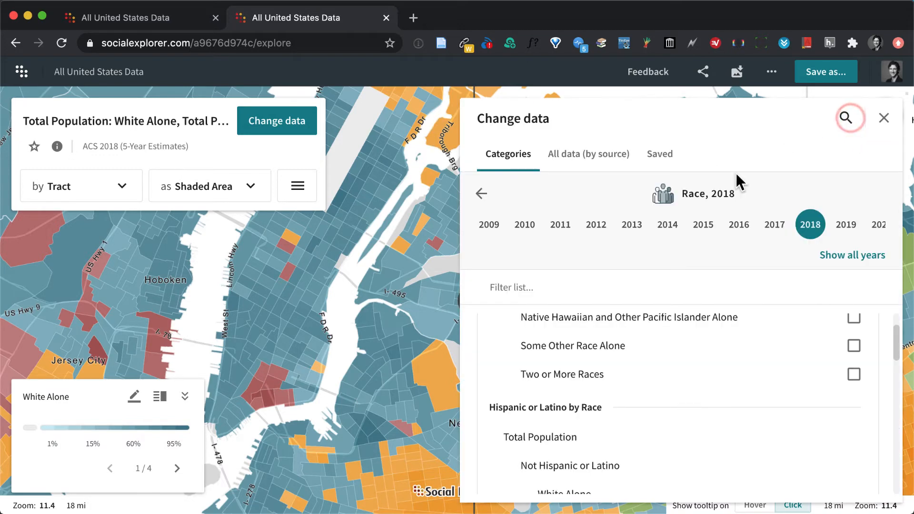
click(525, 224)
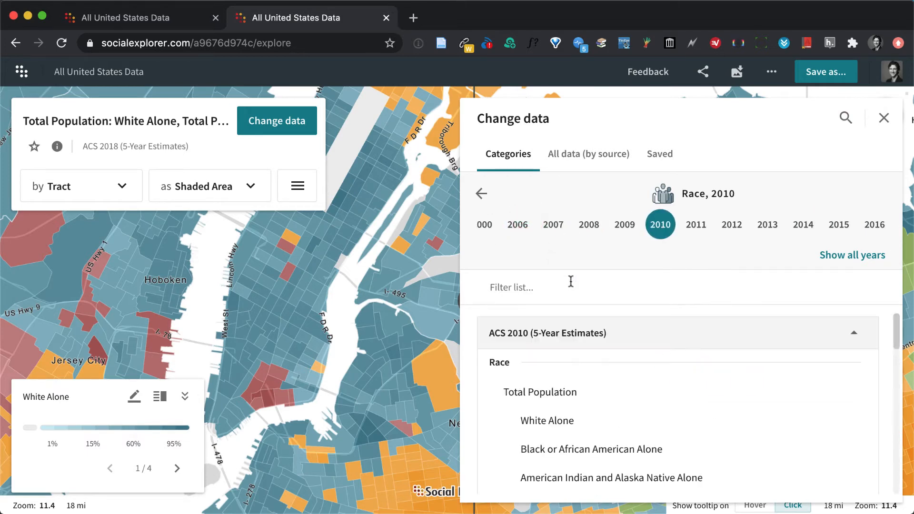
scroll(618, 416, down, 1)
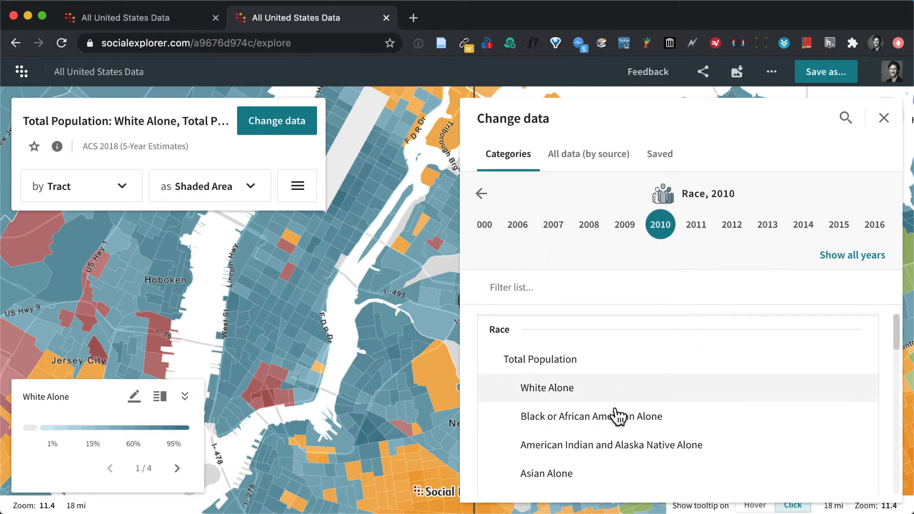
click(844, 390)
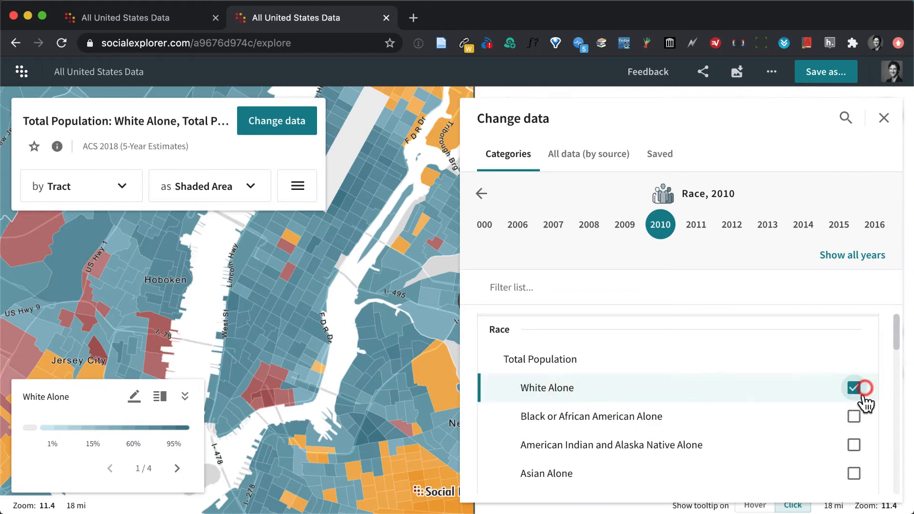
click(855, 418)
click(854, 446)
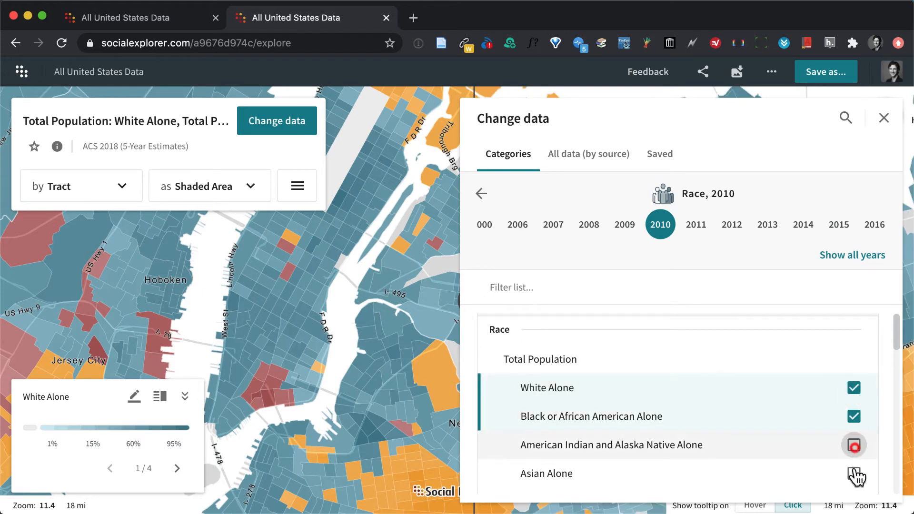
click(854, 473)
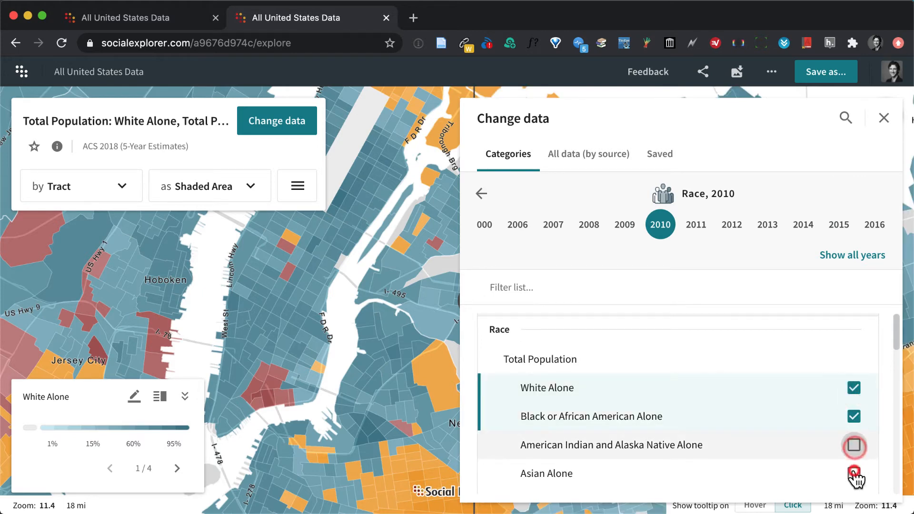
click(882, 119)
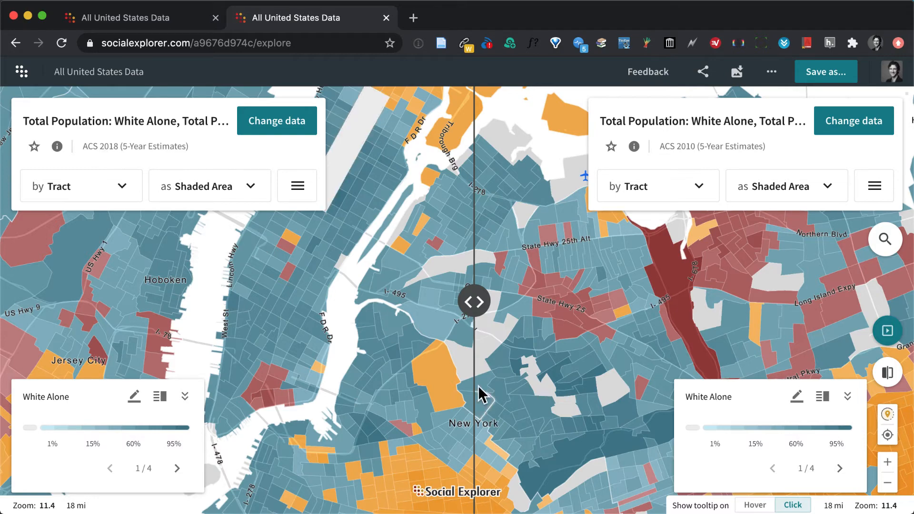
Compare the 2018 and 2010 race maps around Queens Blvd by sweeping the swipe divider across the area.
click(888, 461)
drag(584, 327, 467, 327)
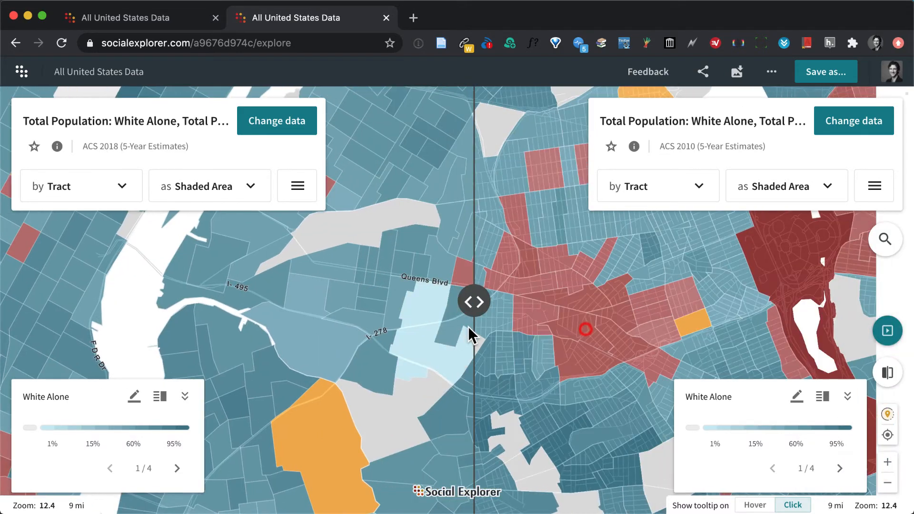
click(887, 482)
drag(501, 339, 513, 338)
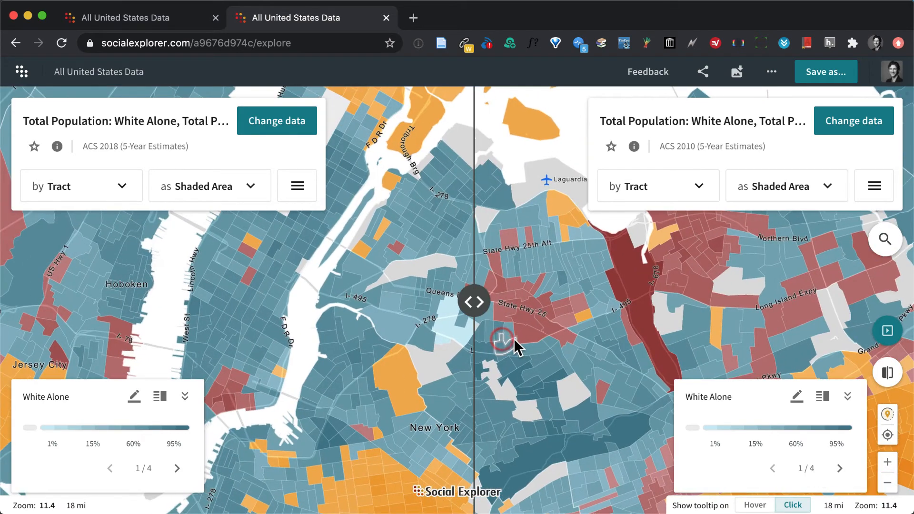
drag(473, 301, 547, 319)
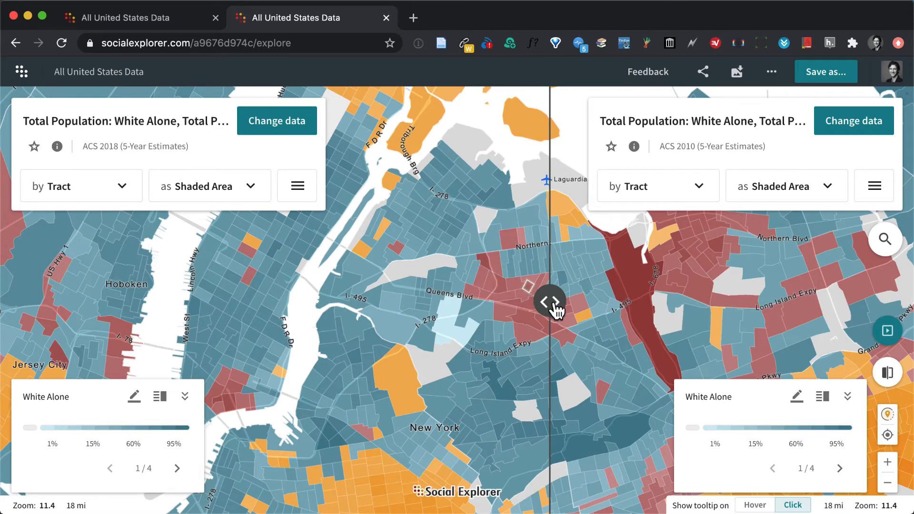
drag(551, 309, 530, 321)
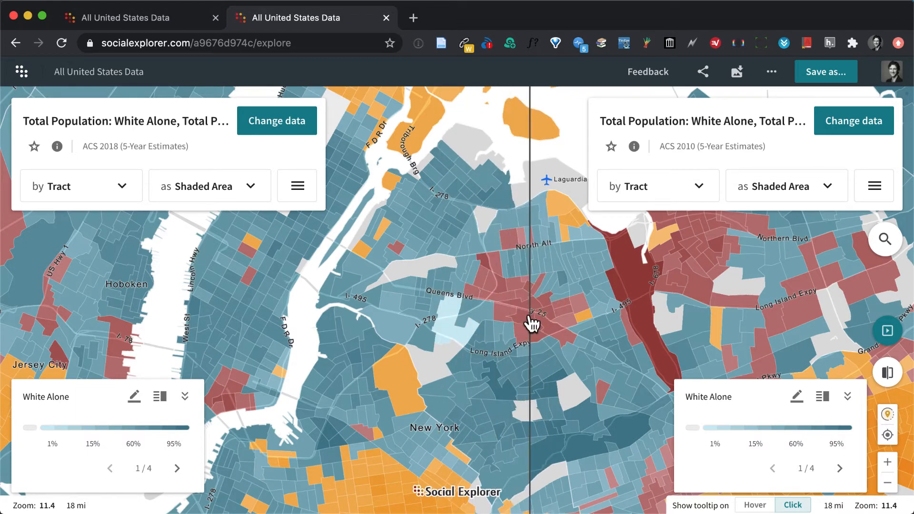
Inspect the race details of Census Tract 261 in Queens County from both the first and the second map.
click(484, 273)
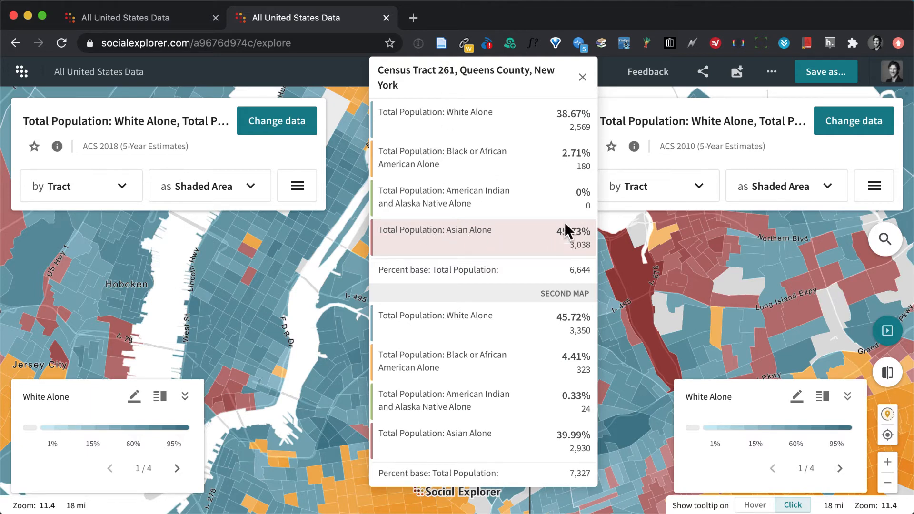
click(582, 76)
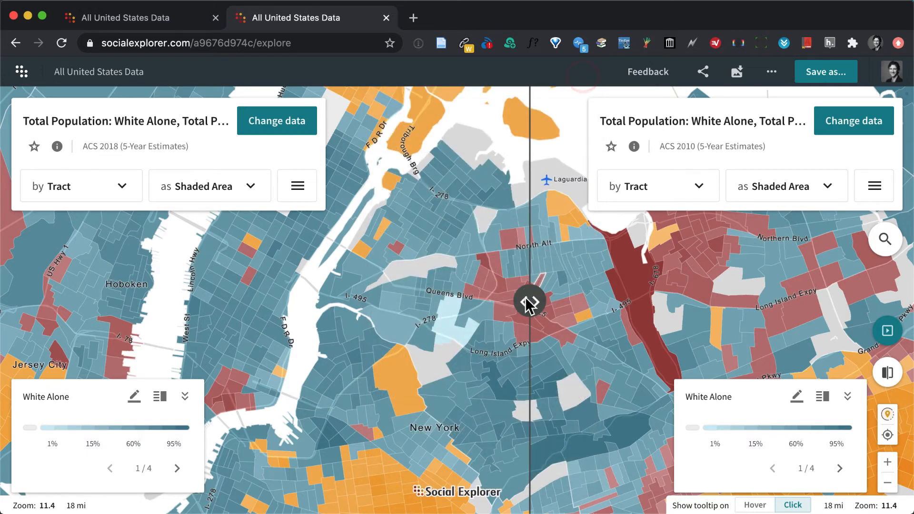
drag(529, 301, 465, 296)
click(481, 281)
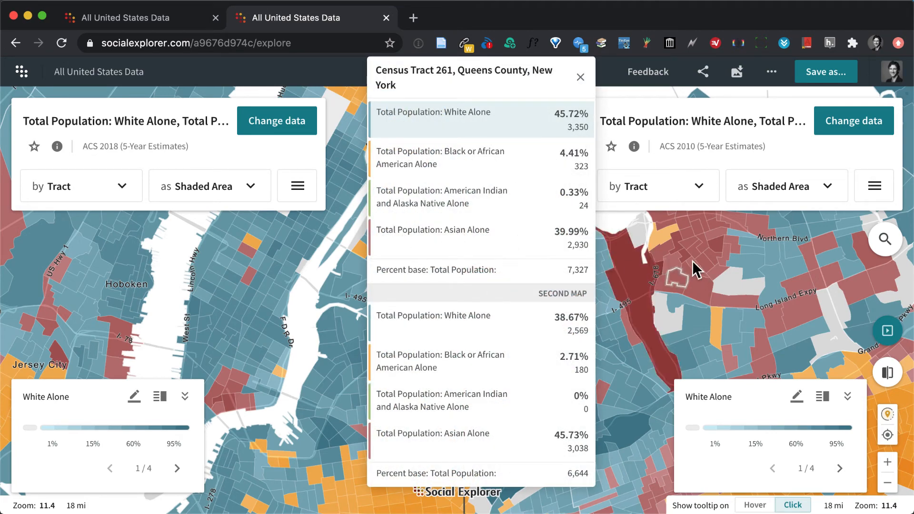
click(580, 78)
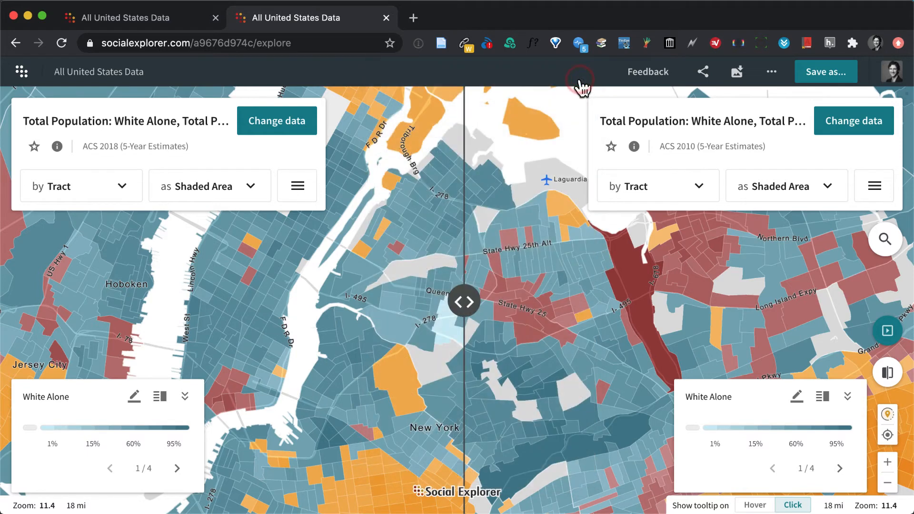
Switch the map view to Single and return to the 2018 data categories for the remaining map.
click(887, 371)
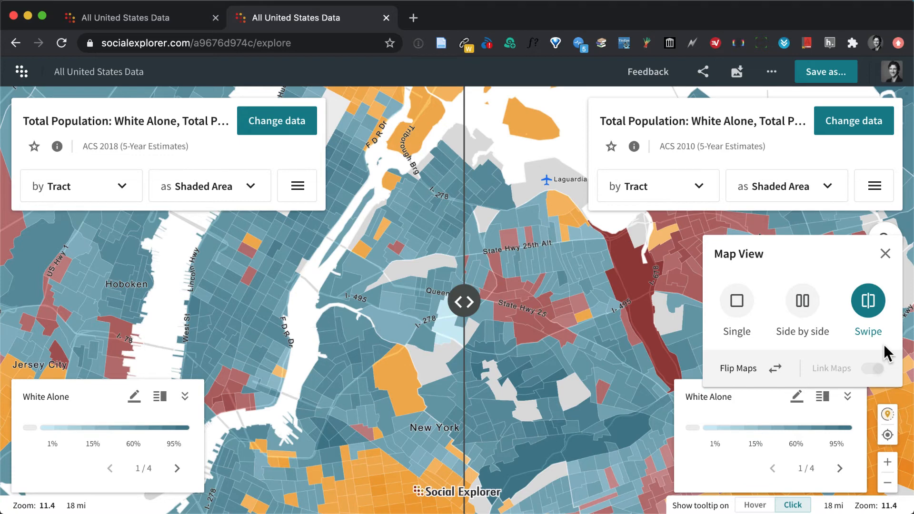
click(735, 301)
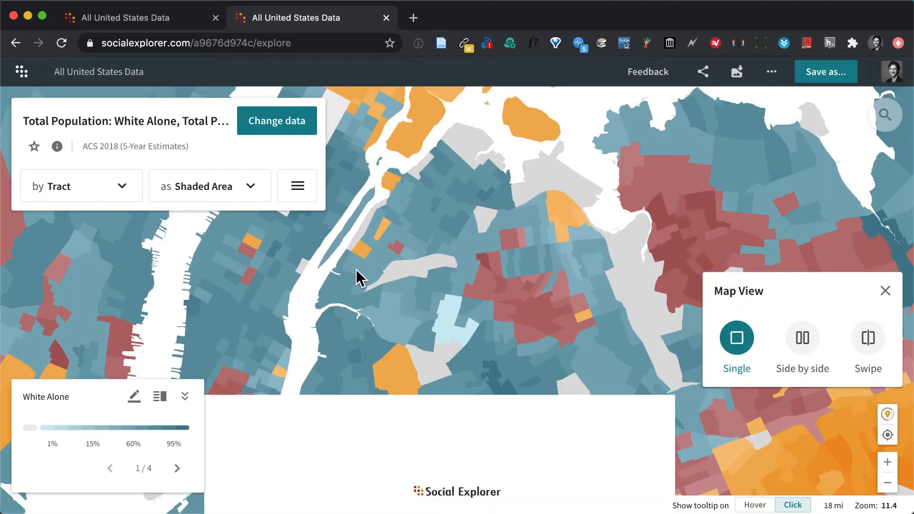
click(277, 125)
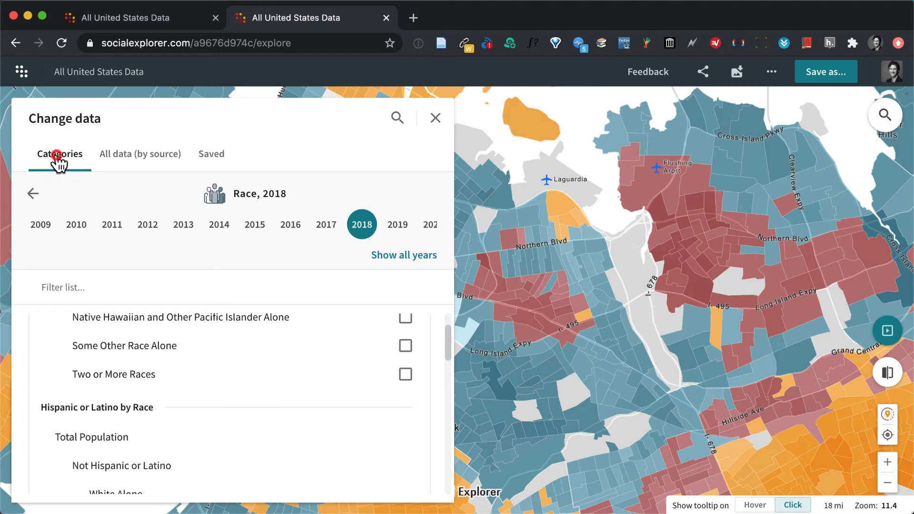
click(33, 193)
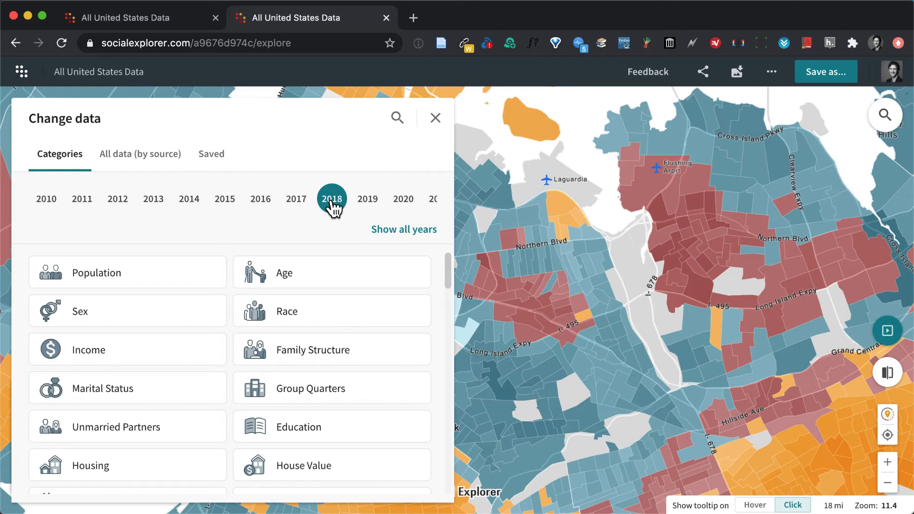
Map Less than High School from the 2018 Education variables, and switch data selection to browsing all data by source.
scroll(176, 380, down, 2)
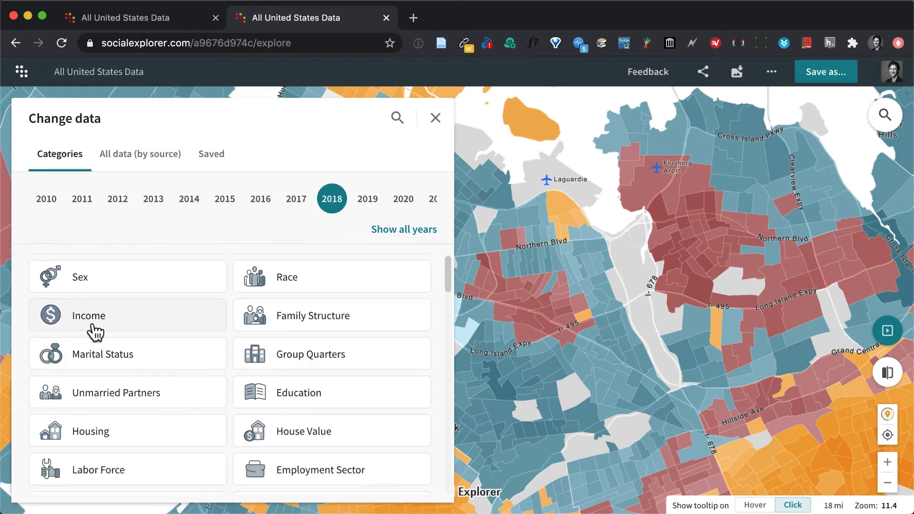
click(302, 401)
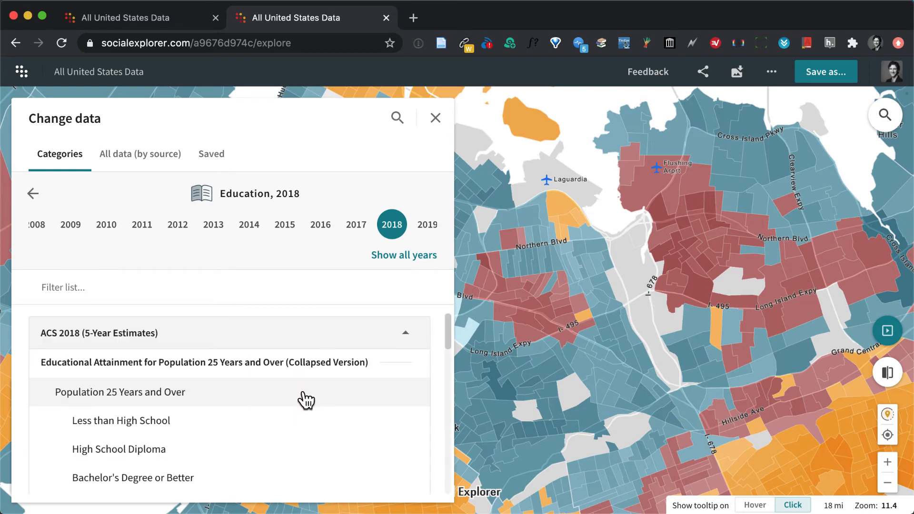
scroll(273, 378, down, 1)
click(163, 376)
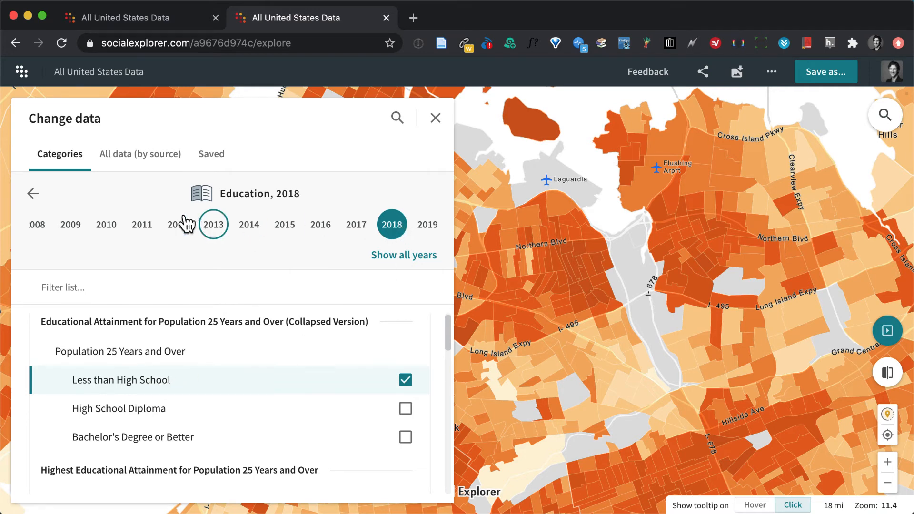
click(32, 194)
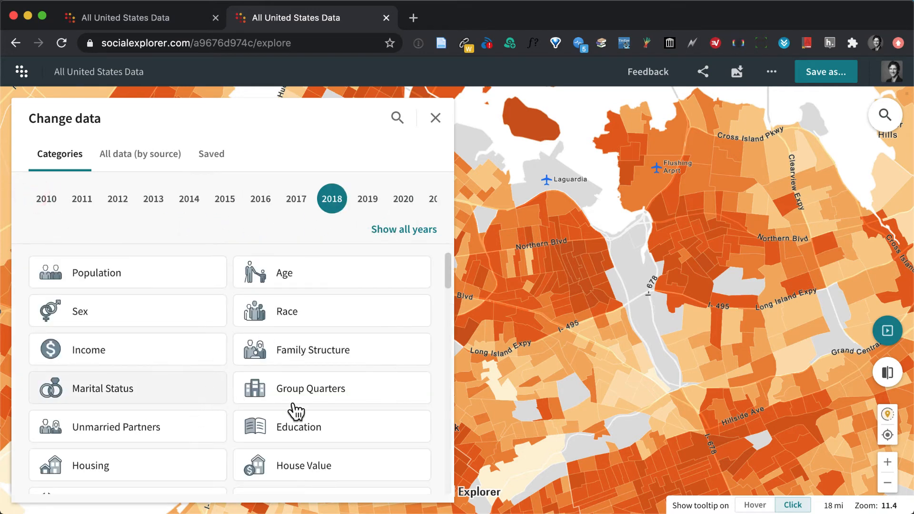
click(135, 153)
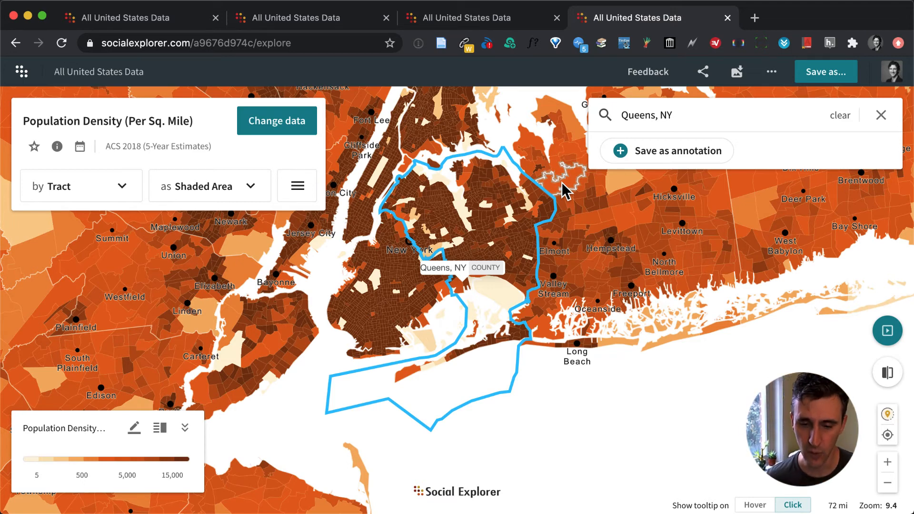
Search the ACS 2018 tables for poverty and browse the matching tables.
click(269, 126)
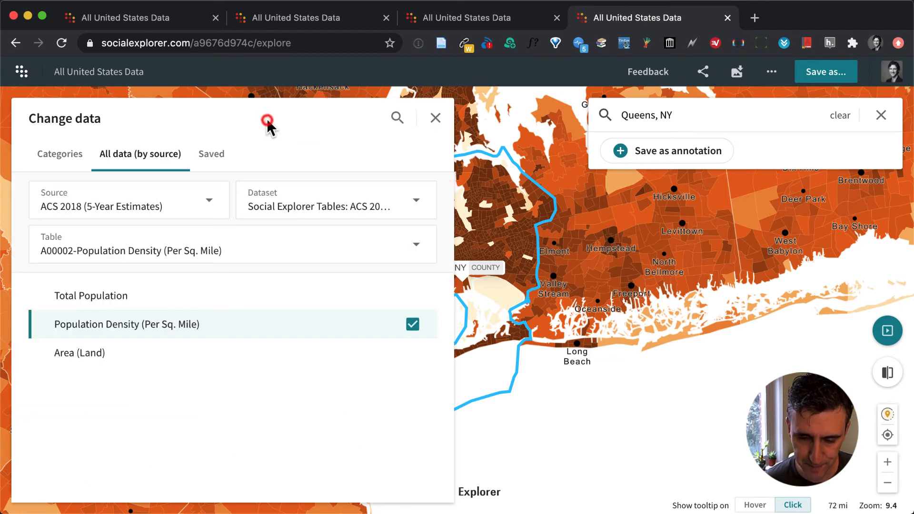
click(135, 248)
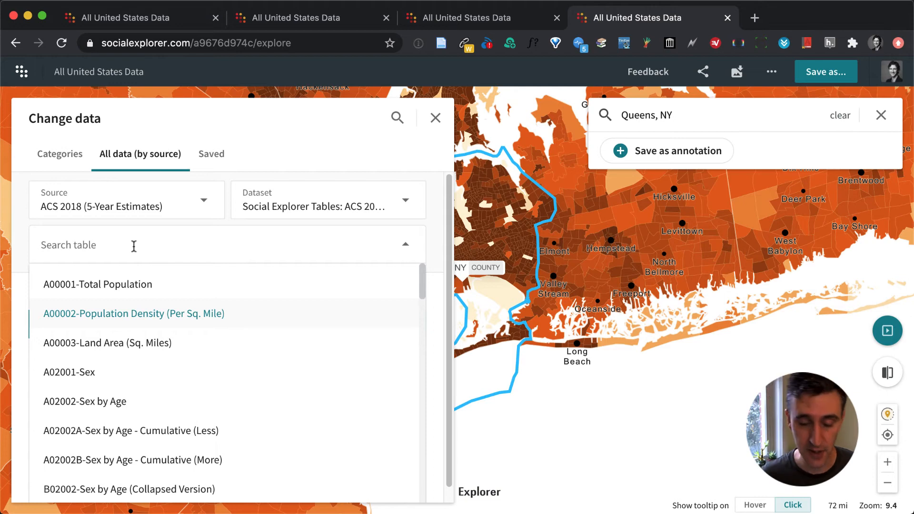
text(poverty)
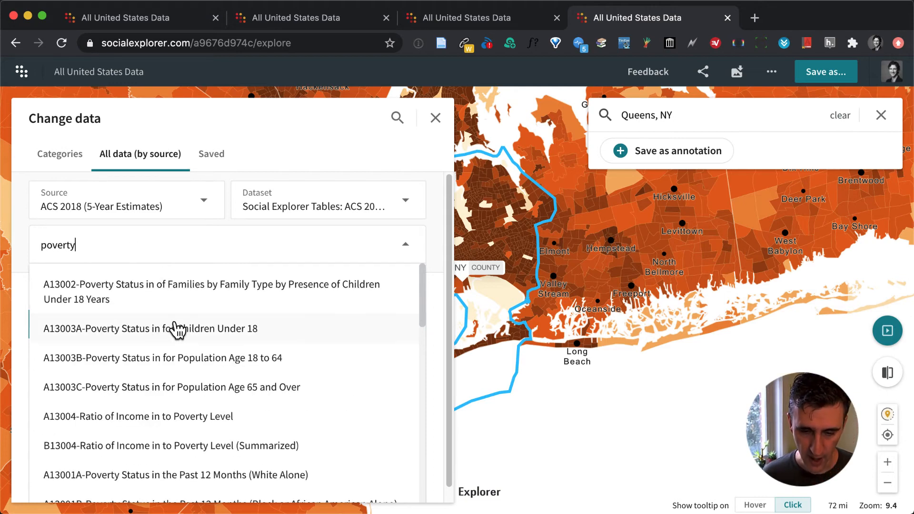
scroll(176, 327, down, 4)
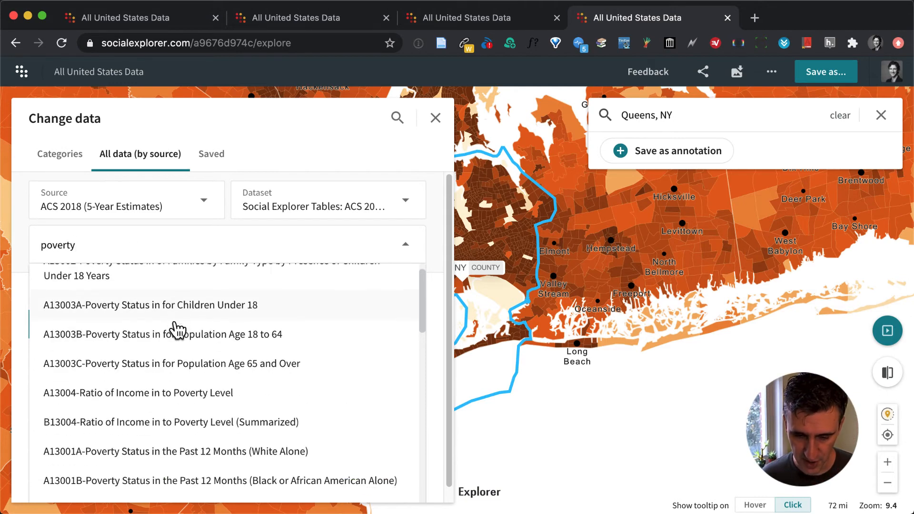
scroll(175, 328, down, 3)
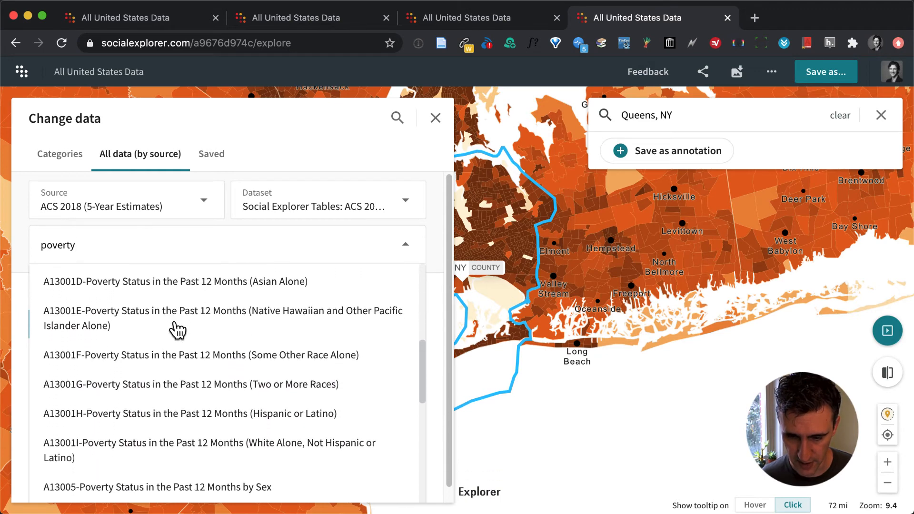
scroll(175, 327, up, 6)
click(108, 246)
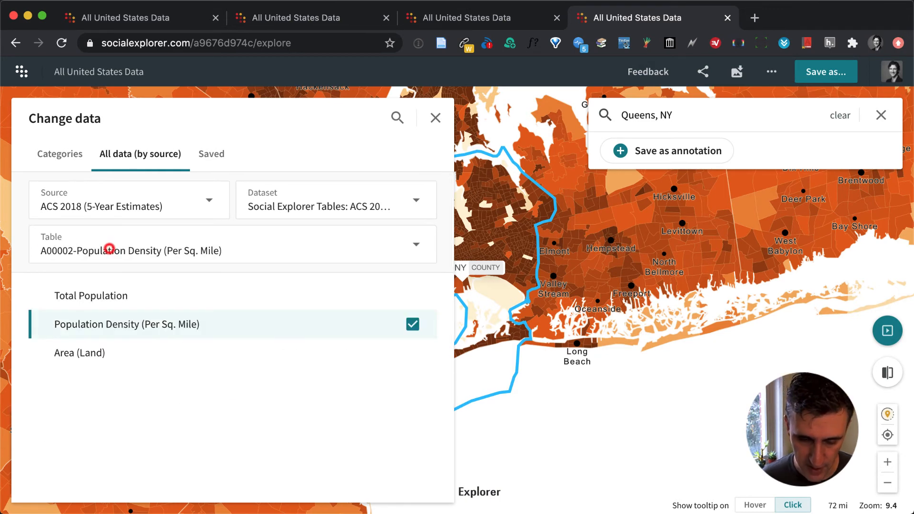
Switch the dataset to American Community Survey Tables: 2014 – 2018 (5-Year Estimates) and choose table B03002-Hispanic Or Latino Origin By Race.
click(58, 246)
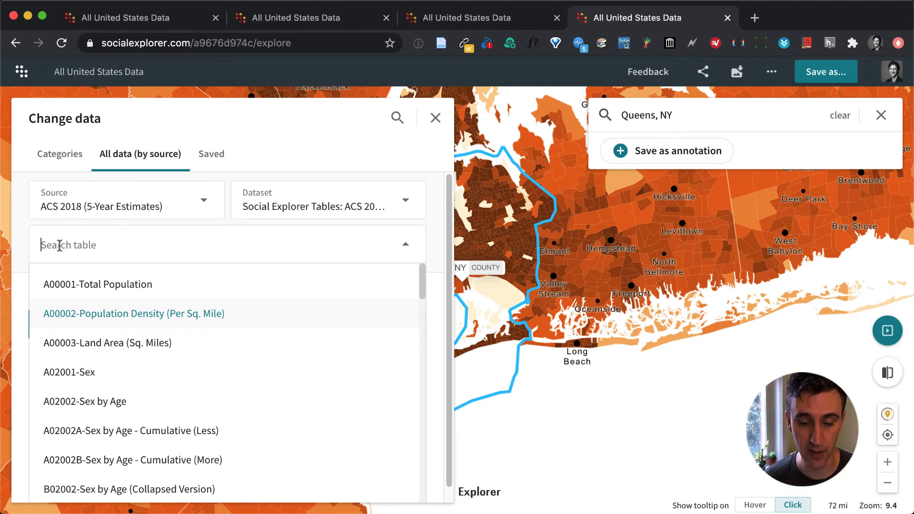
click(289, 206)
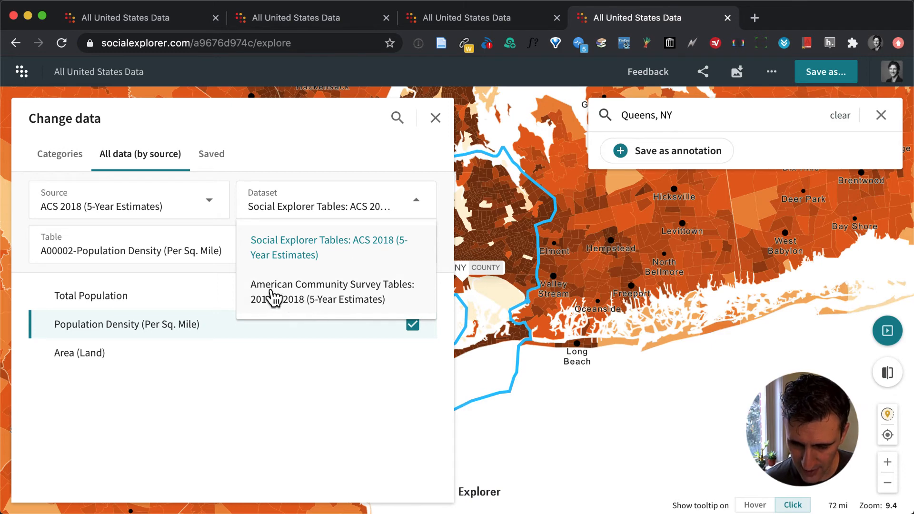
click(326, 299)
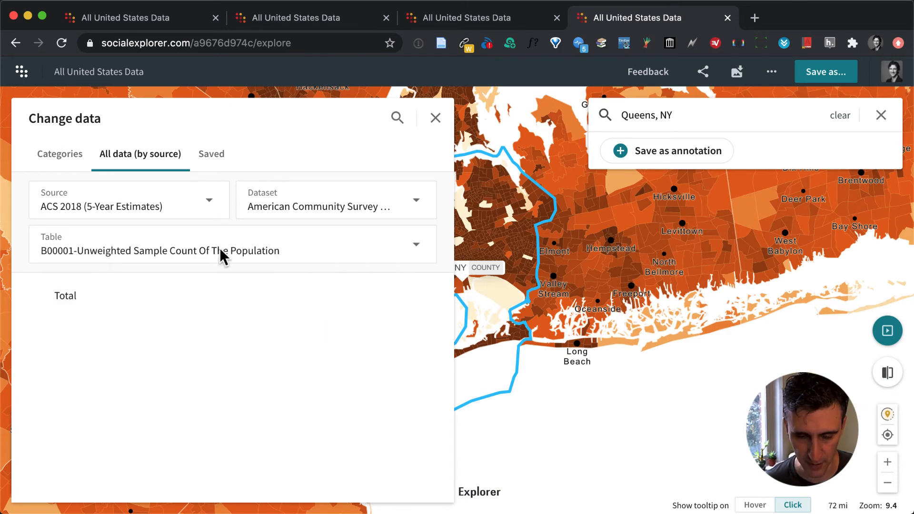
click(115, 245)
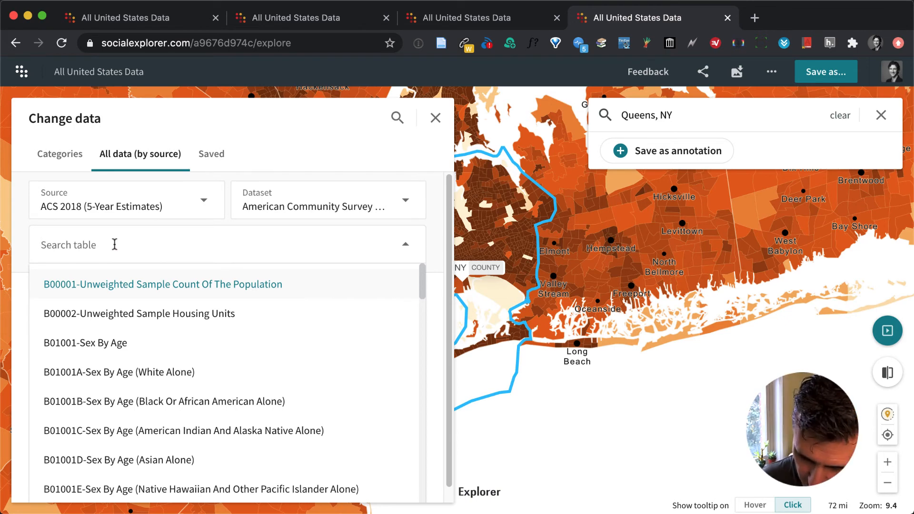
text(B)
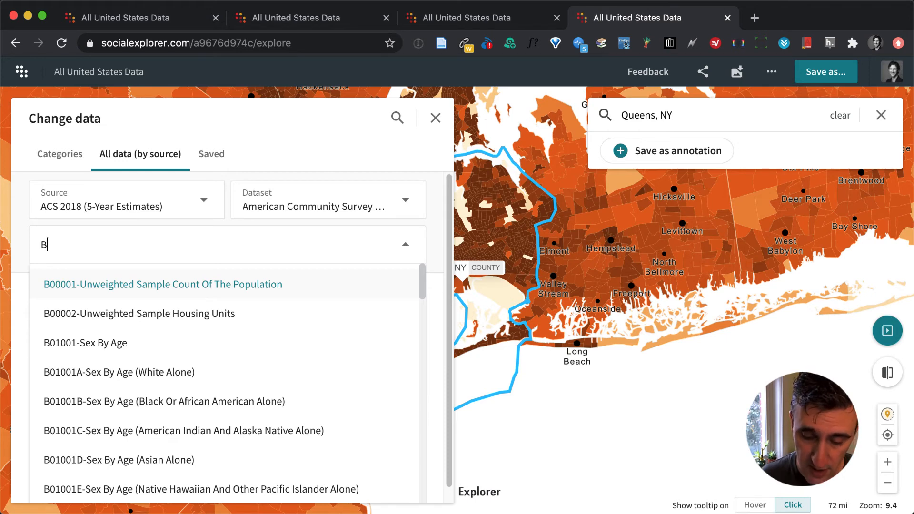
text(03)
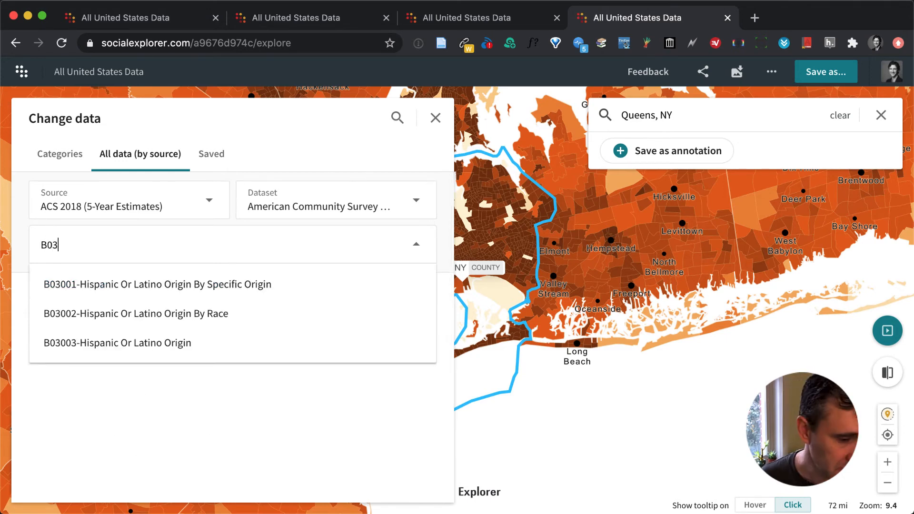
text(002)
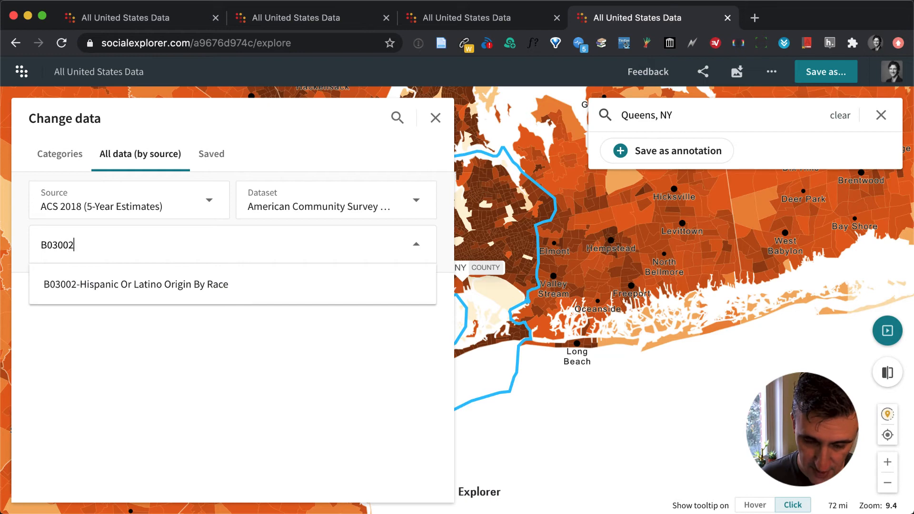
click(134, 286)
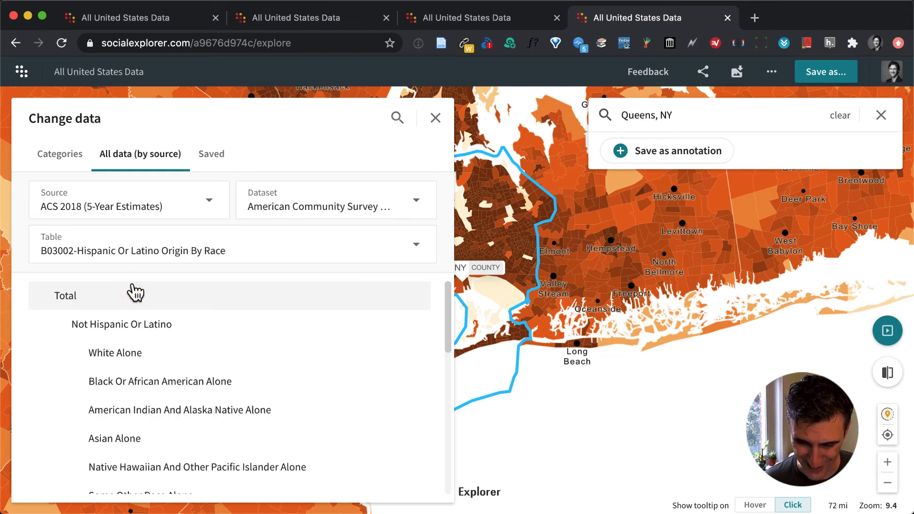
Map White, Black Or African American, American Indian And Alaska Native, and Asian Alone together from the Not Hispanic Or Latino variables.
click(220, 352)
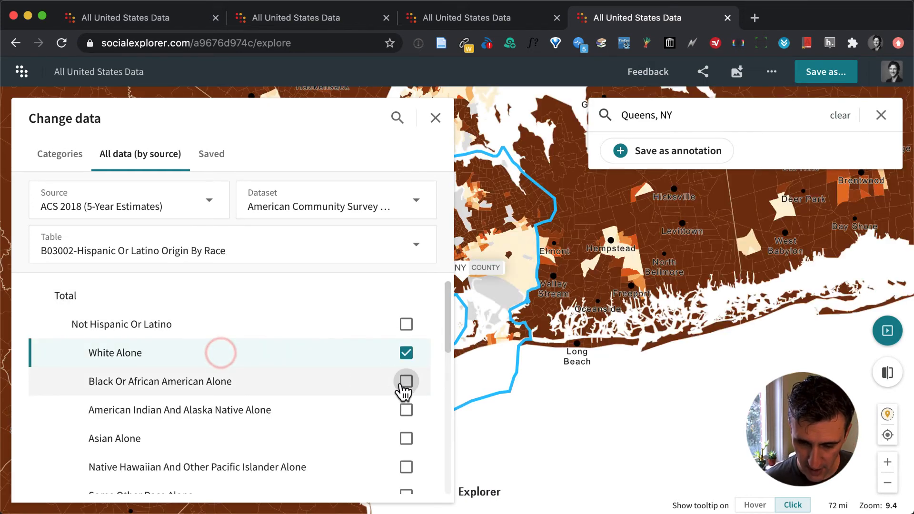
click(405, 381)
click(405, 409)
click(404, 438)
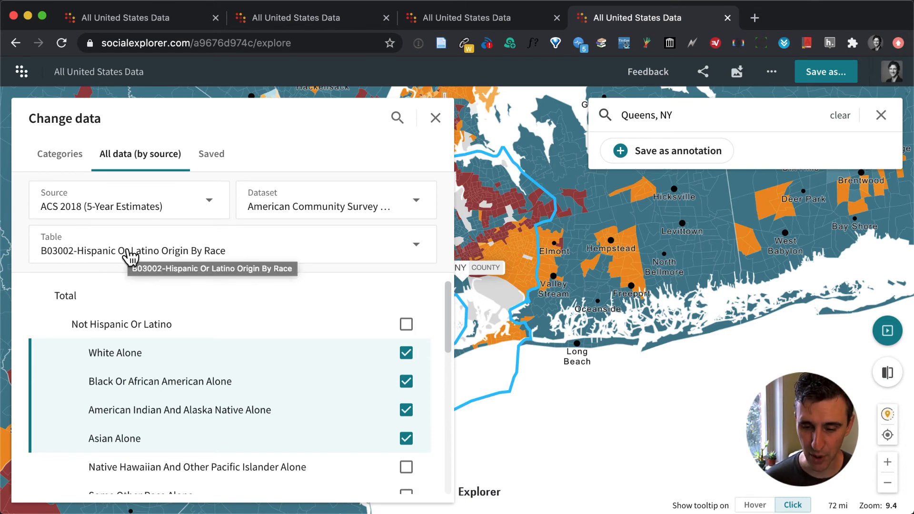
Set the dataset back to Social Explorer Tables: ACS 2018 (5-Year Estimates) and close the data selection.
click(416, 201)
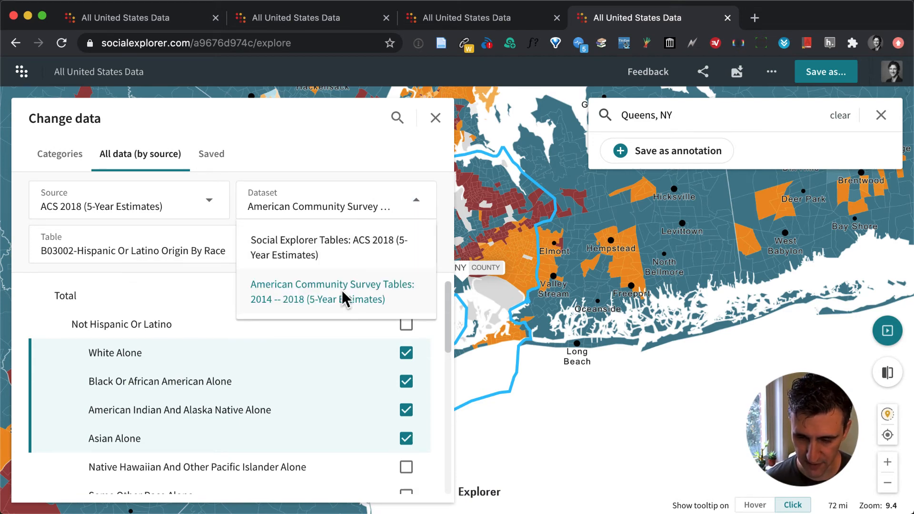
click(343, 247)
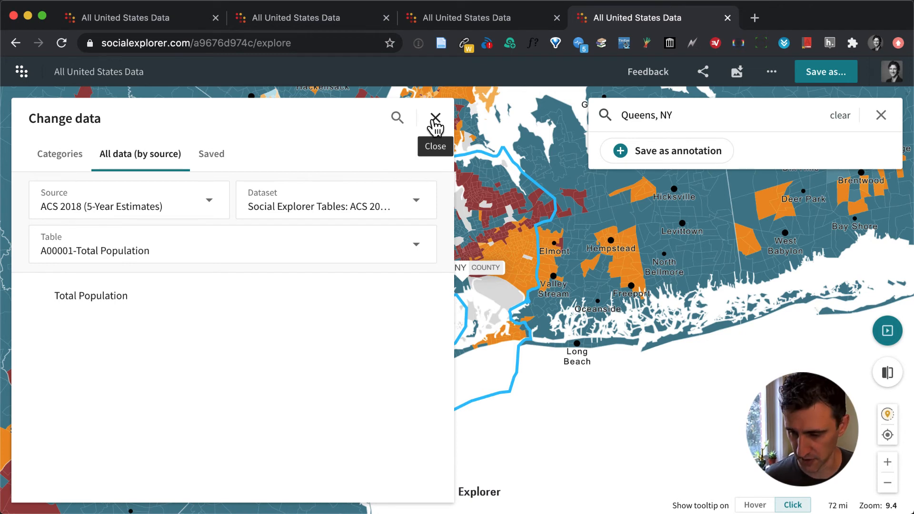
click(435, 119)
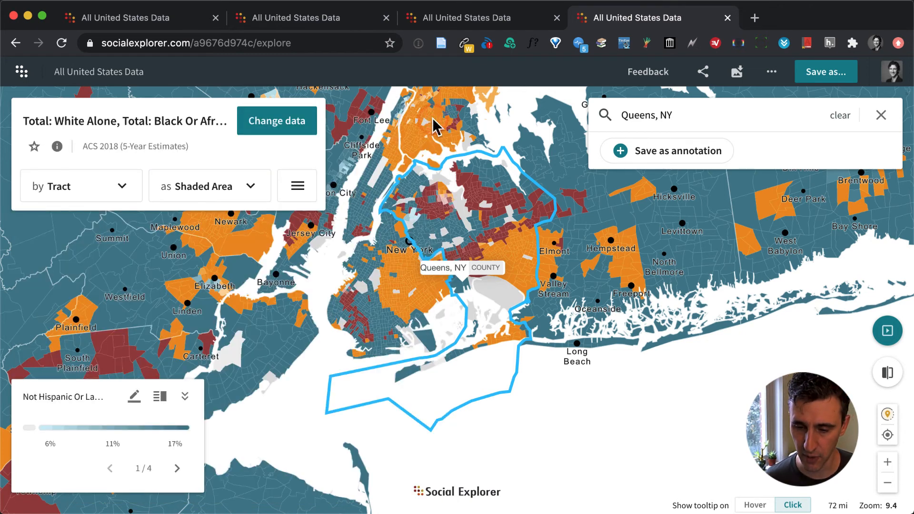
Go to the Social Explorer home page and look through the saved maps.
click(21, 71)
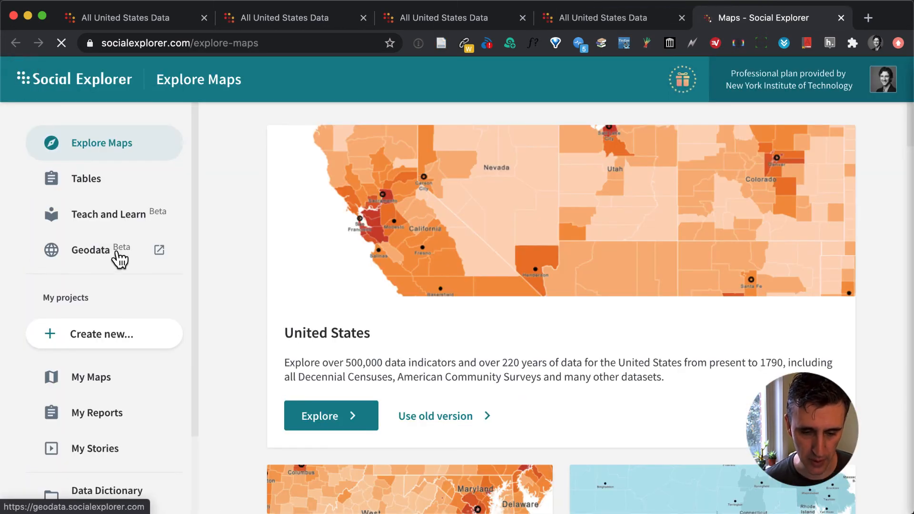
scroll(127, 257, down, 3)
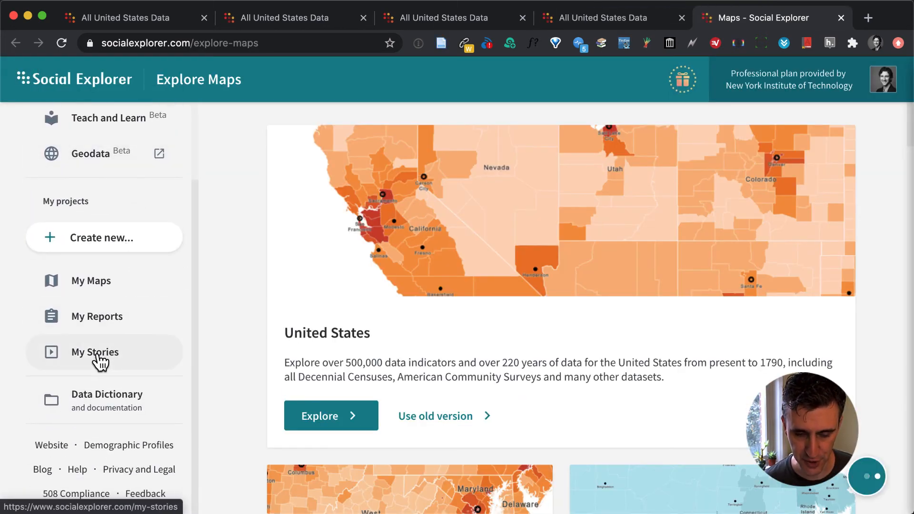
click(96, 282)
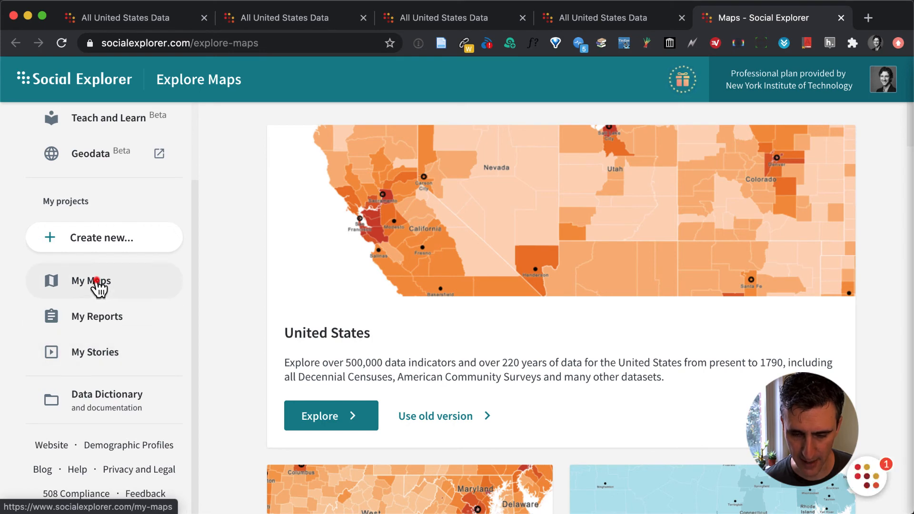
scroll(373, 314, down, 5)
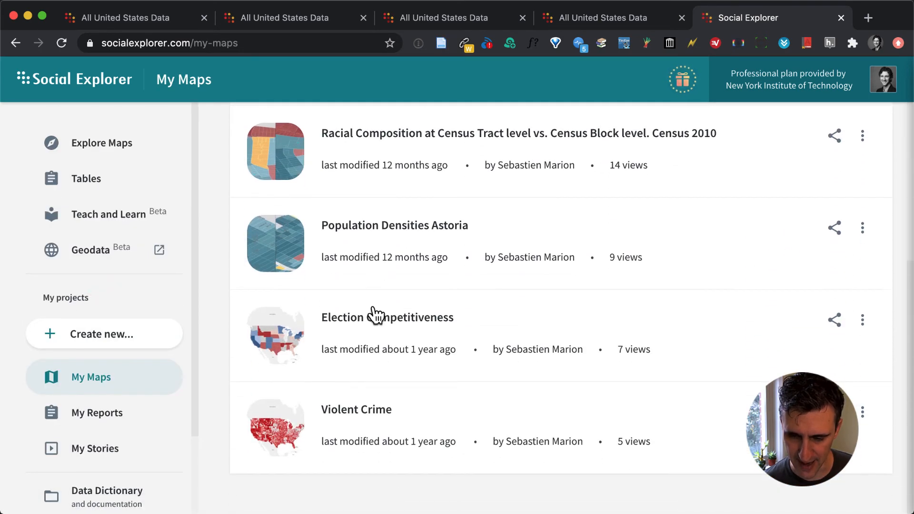
scroll(374, 314, up, 4)
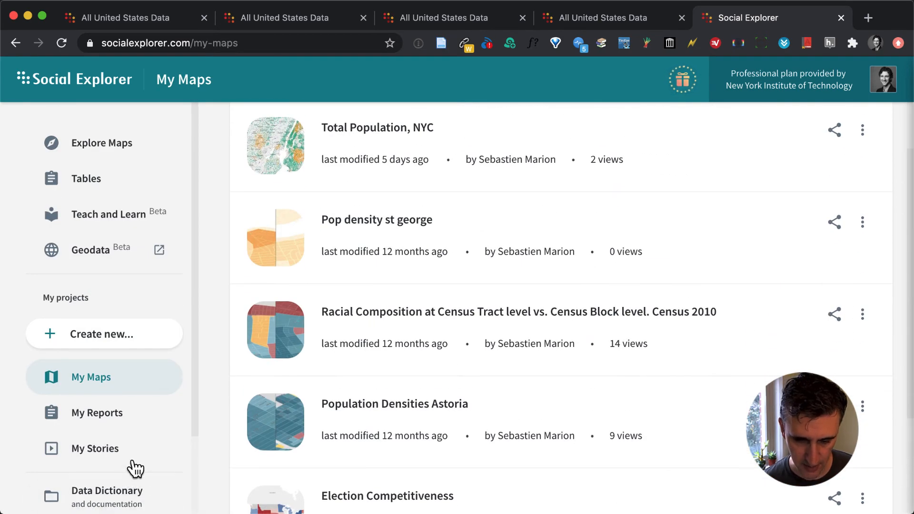
Open the New York City project from the saved stories and look over its slides.
click(91, 449)
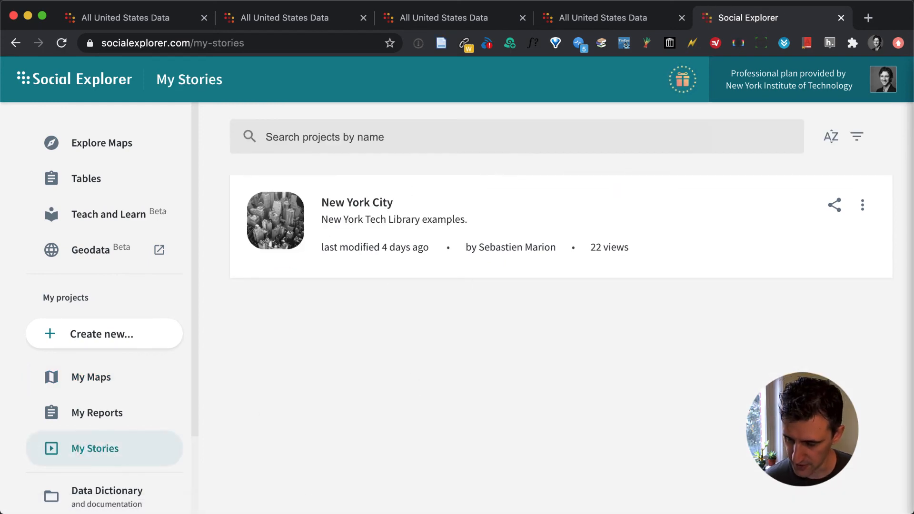
click(349, 202)
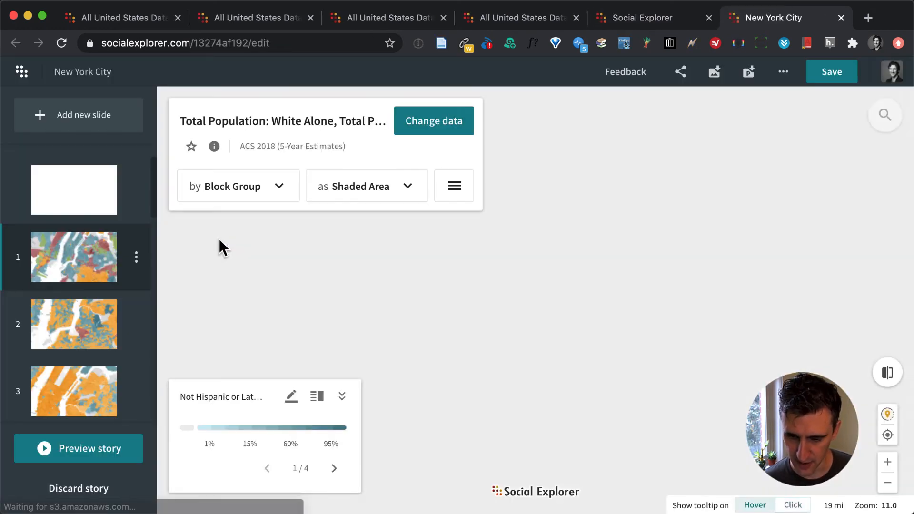
scroll(65, 303, down, 8)
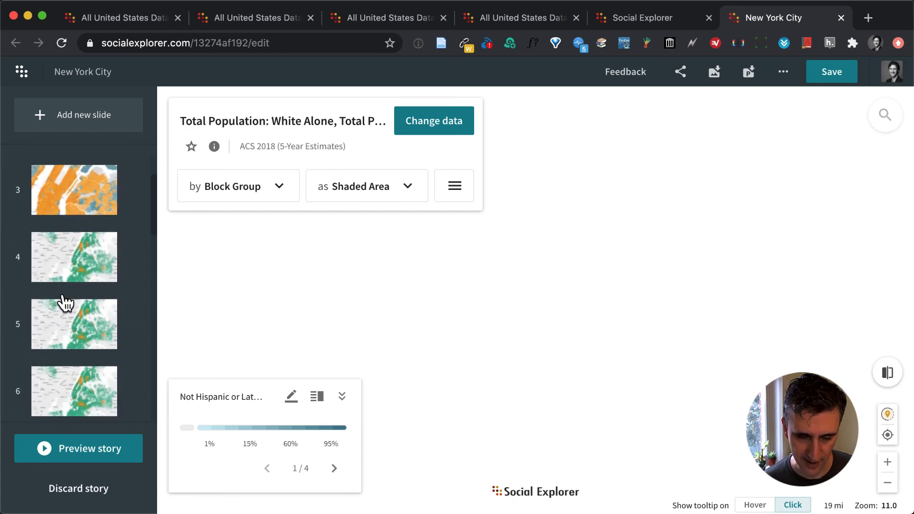
scroll(66, 303, up, 5)
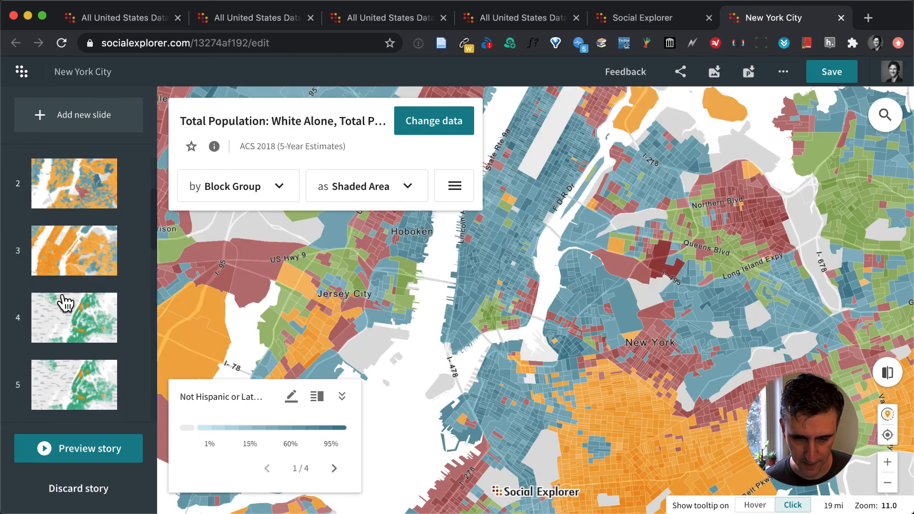
Copy the story's public share link and load it in the current browser tab, leaving the editor.
click(681, 72)
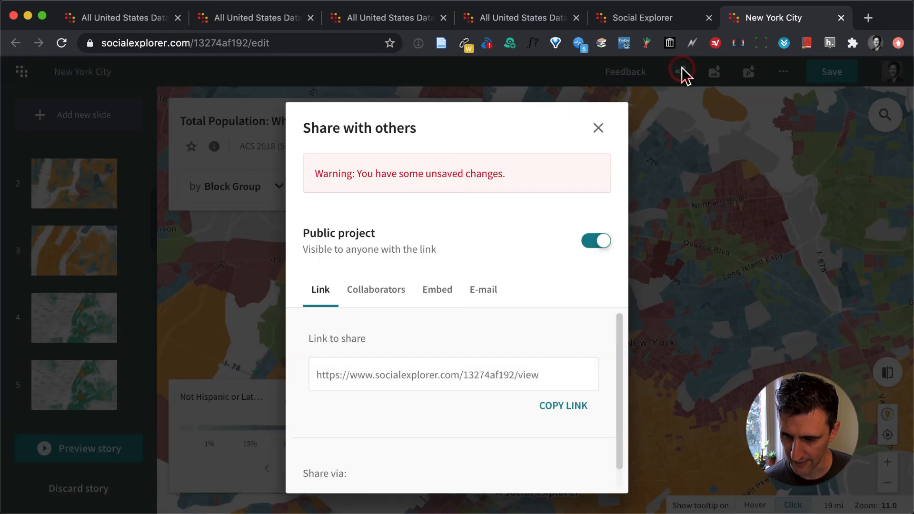
click(564, 407)
click(292, 44)
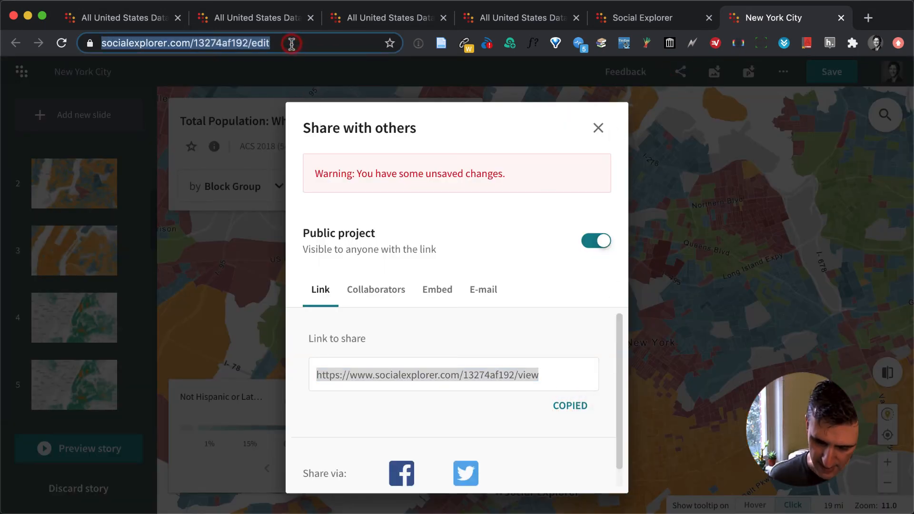
key(super+v)
key(Return)
click(542, 173)
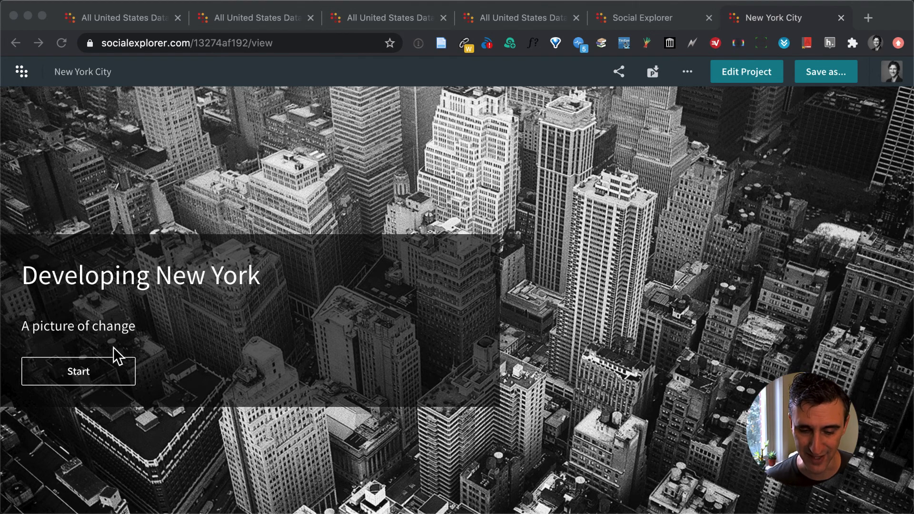
Start the Developing New York story and advance through its slides to slide 3.
click(80, 370)
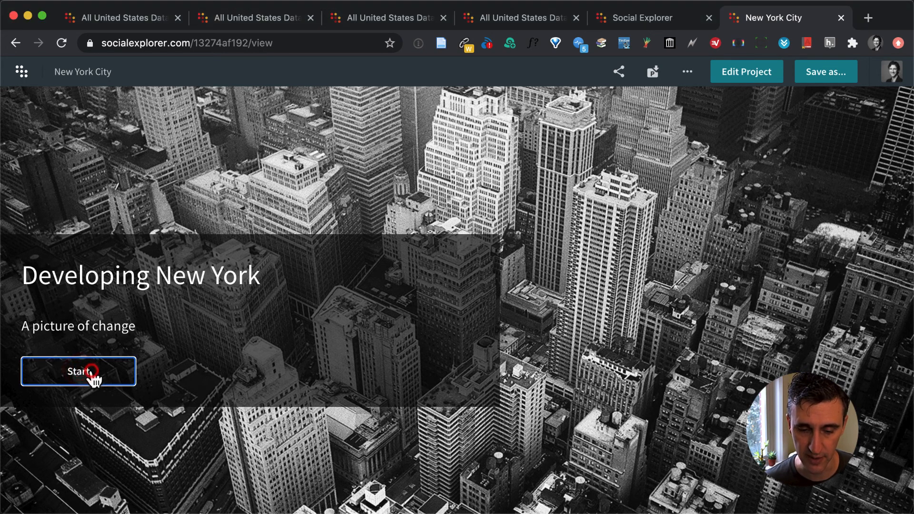
click(90, 376)
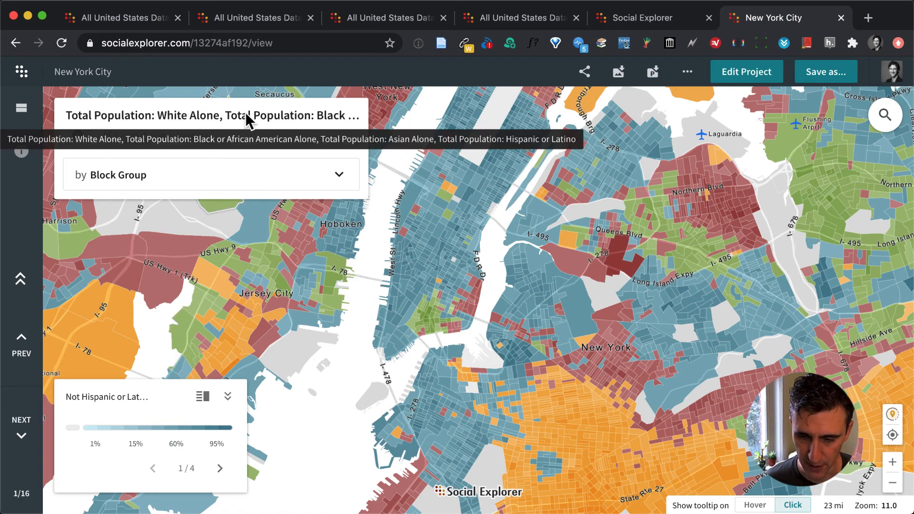
click(21, 421)
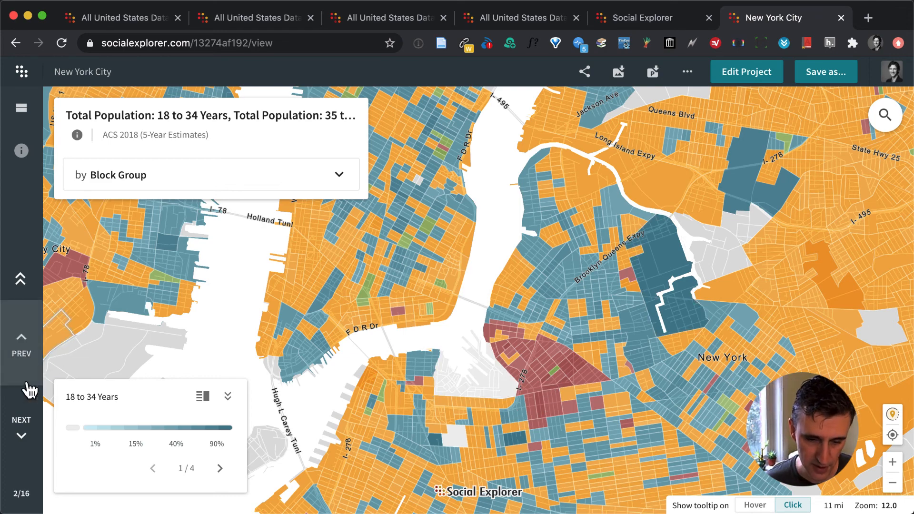
click(19, 430)
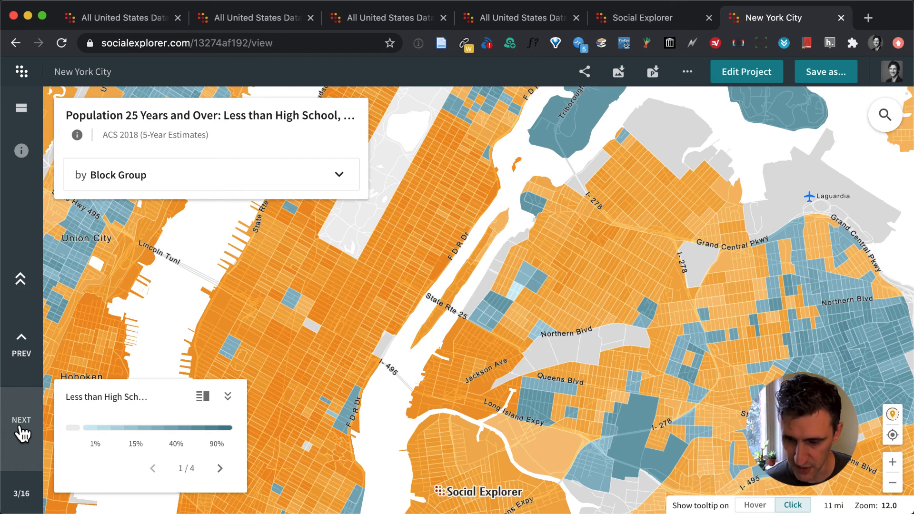
Advance the New York City story through its next slides to slide 6.
click(21, 433)
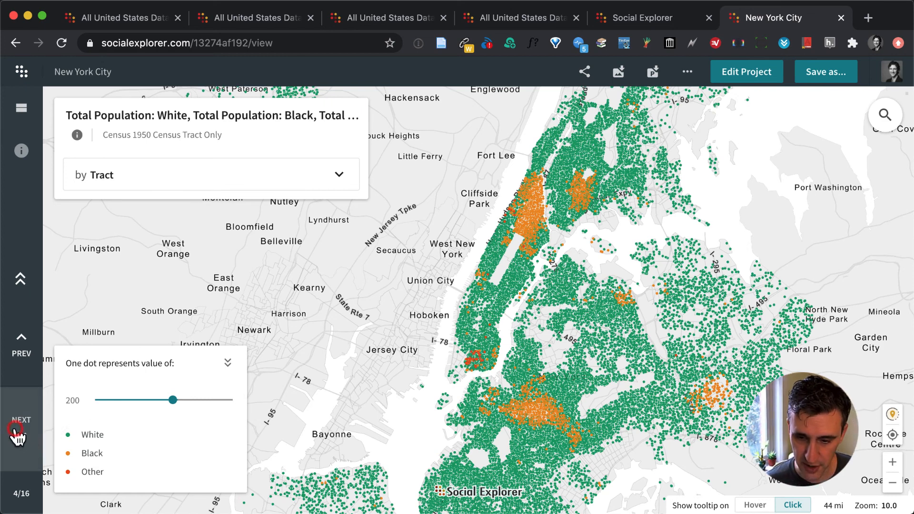
click(20, 438)
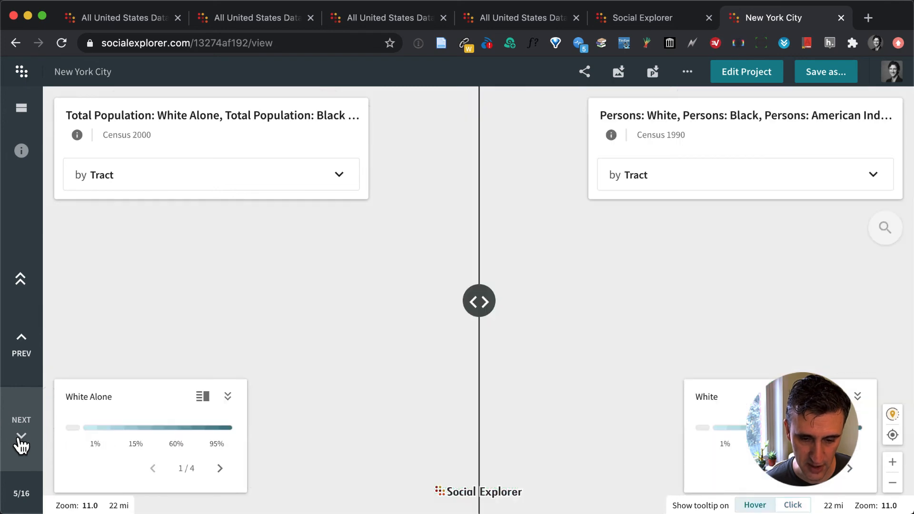
click(20, 439)
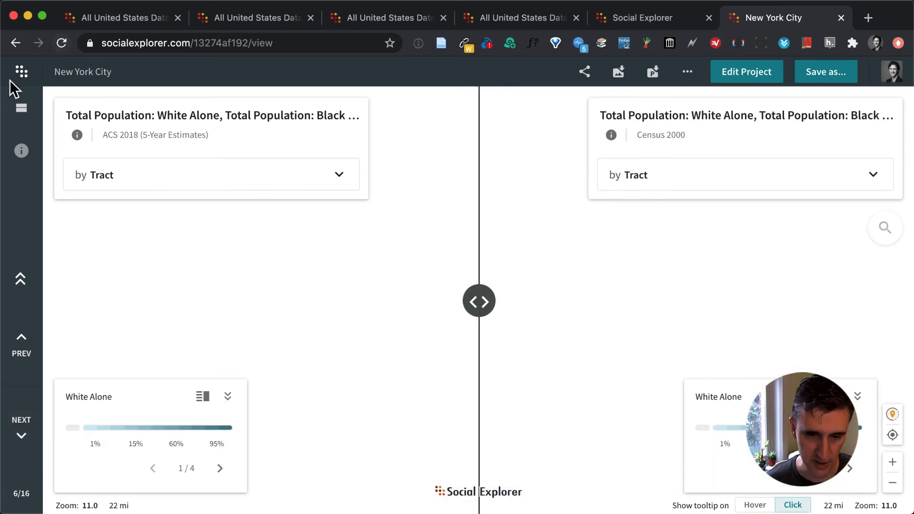
Open the Teach and Learn resources from the Social Explorer home page and browse the lecture launchers down to Urban Geography.
click(21, 71)
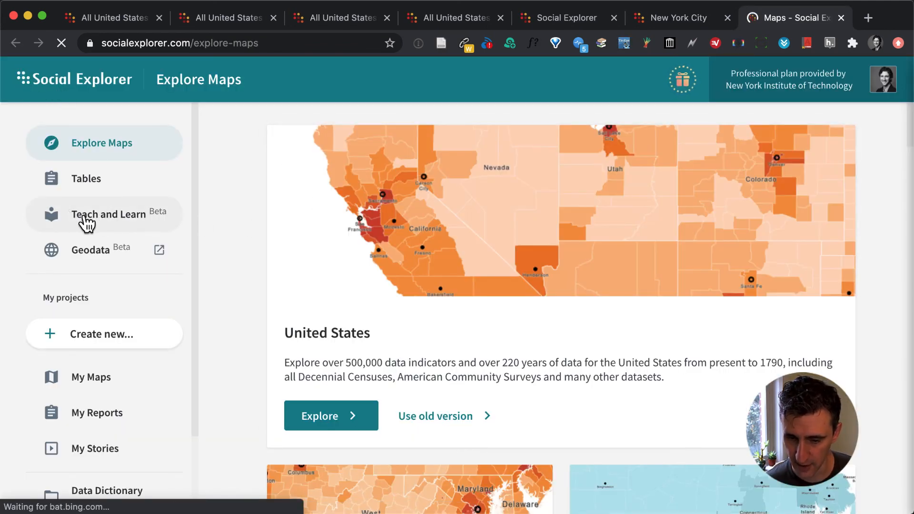
click(109, 223)
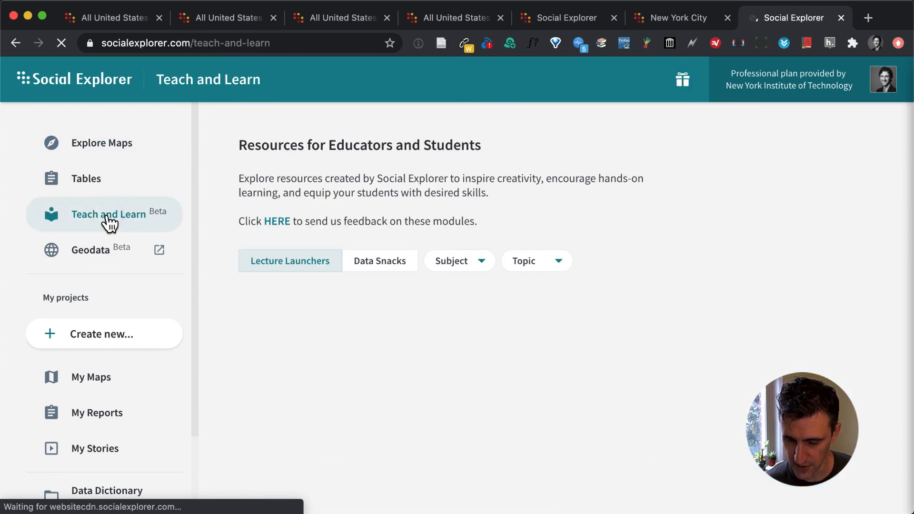
scroll(496, 284, down, 3)
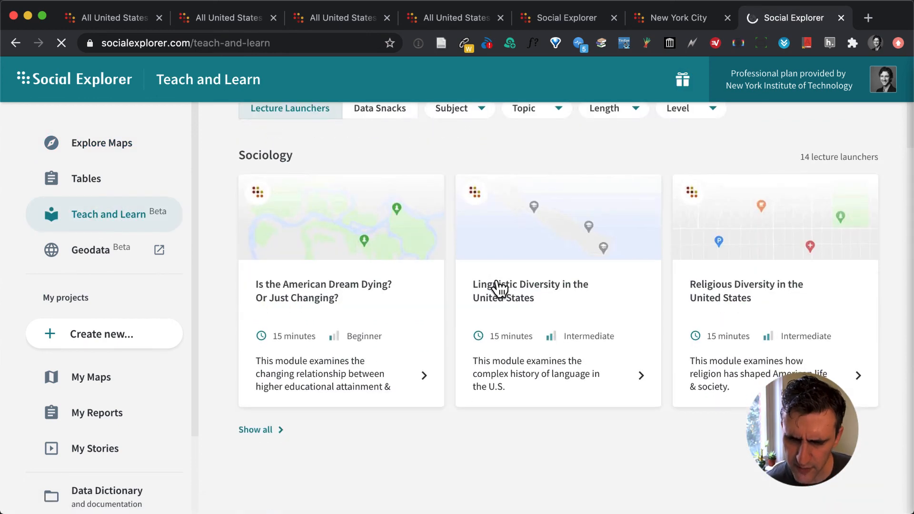
scroll(497, 286, down, 6)
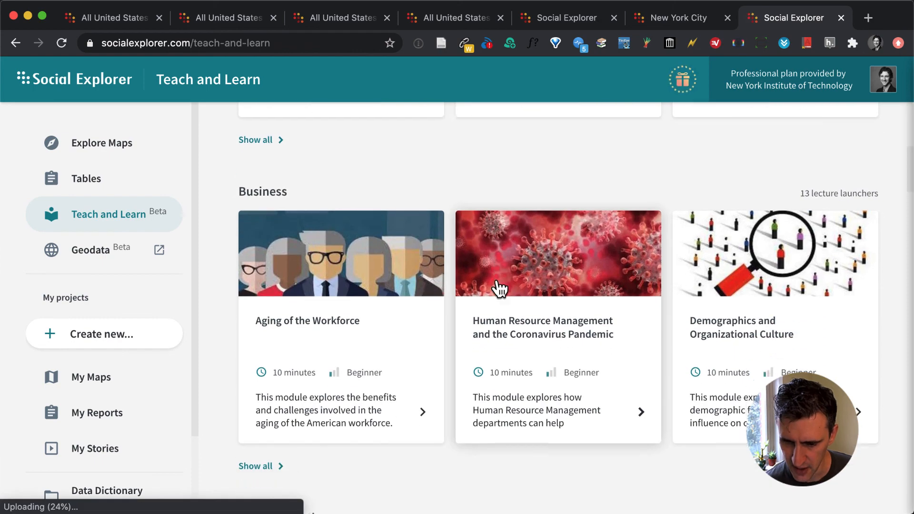
scroll(498, 288, down, 15)
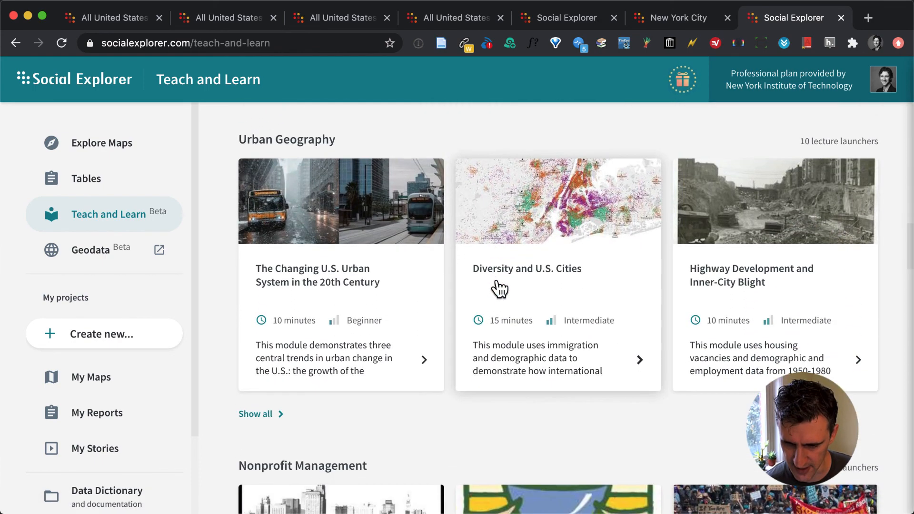
scroll(499, 288, down, 1)
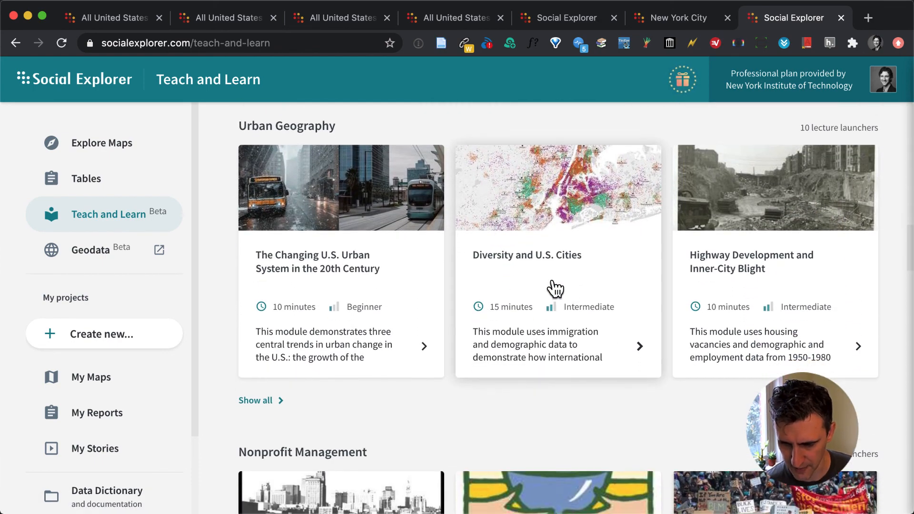
Open the Diversity and U.S. Cities lecture launcher, start it and advance to slide 2.
click(515, 254)
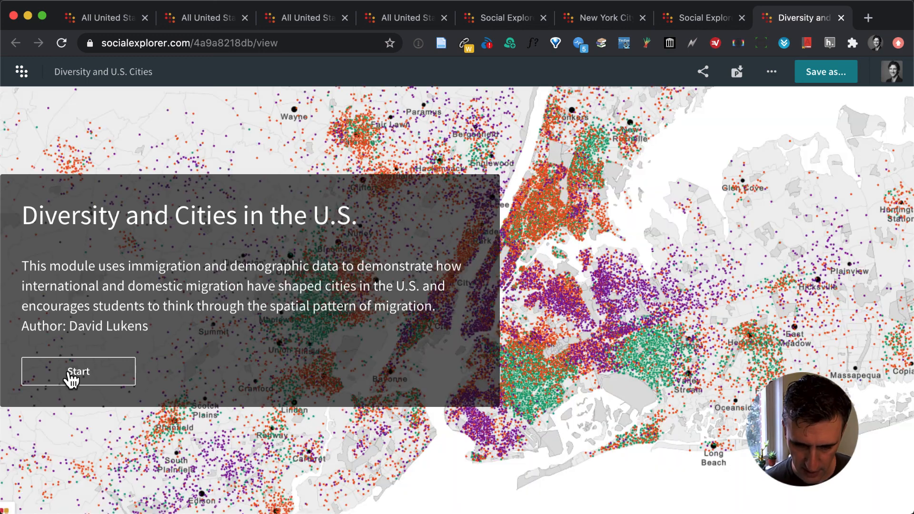
click(71, 380)
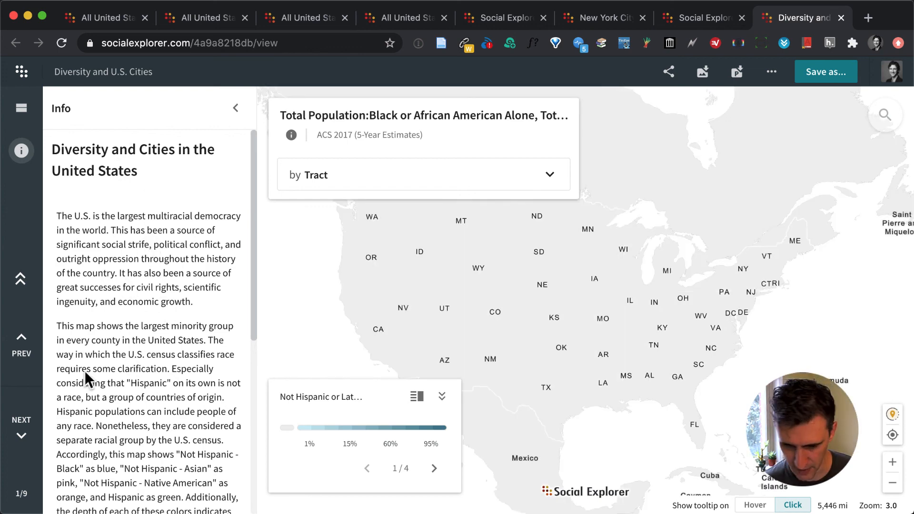
click(21, 441)
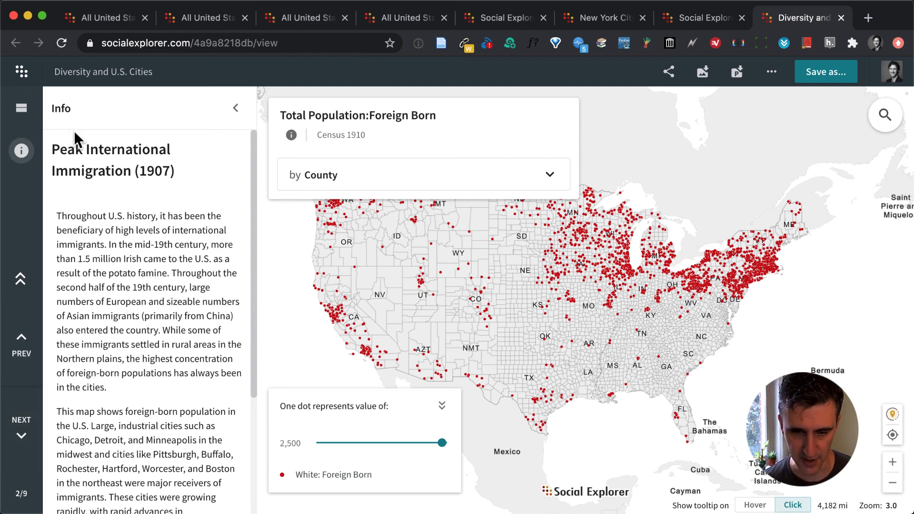
Search the web for "nyit community research" and open the NYIT library's Community & Urban Research guide.
click(222, 38)
text(nyit )
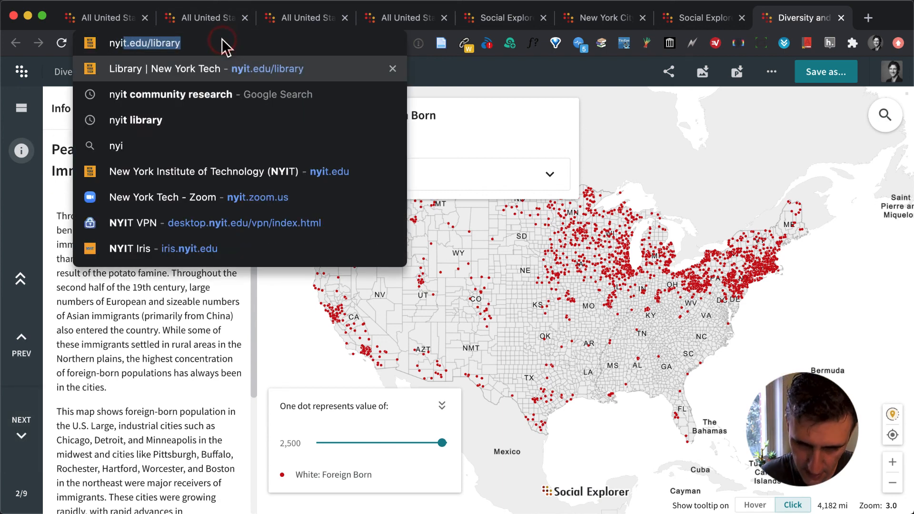
text(community resear)
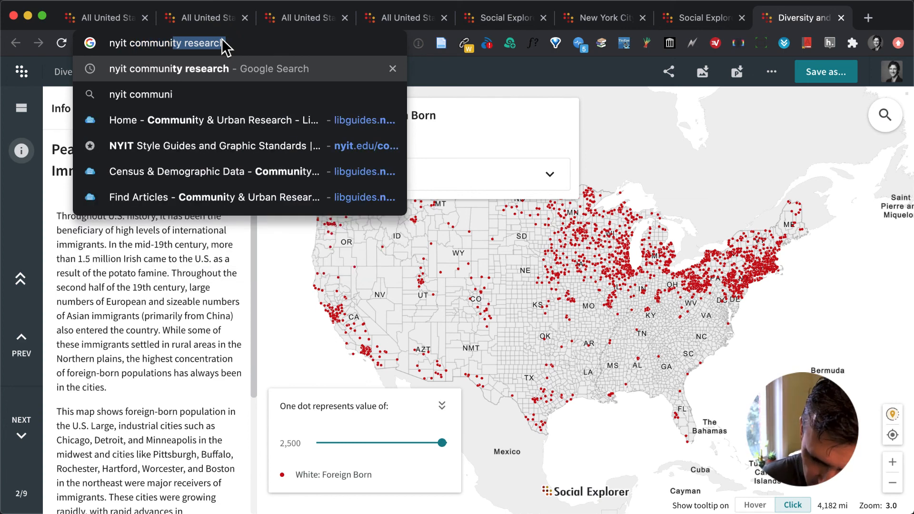
text(ch)
key(Return)
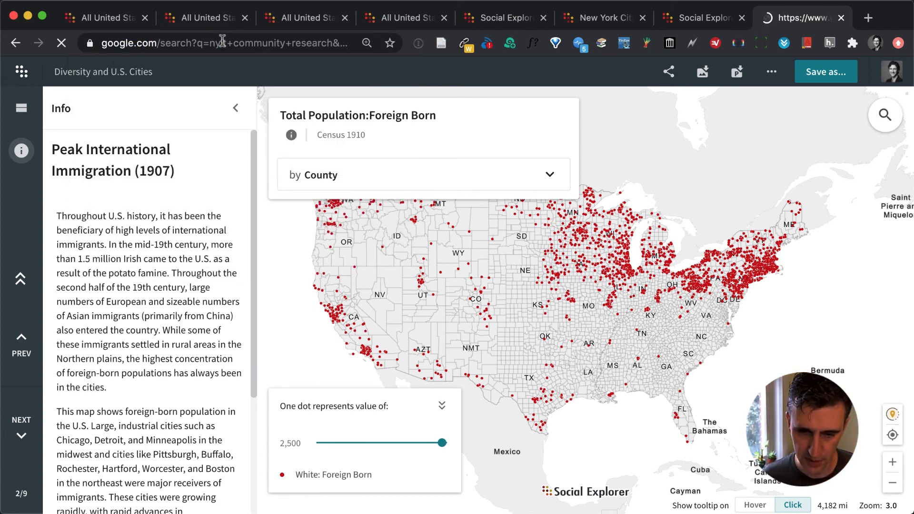
scroll(328, 223, down, 3)
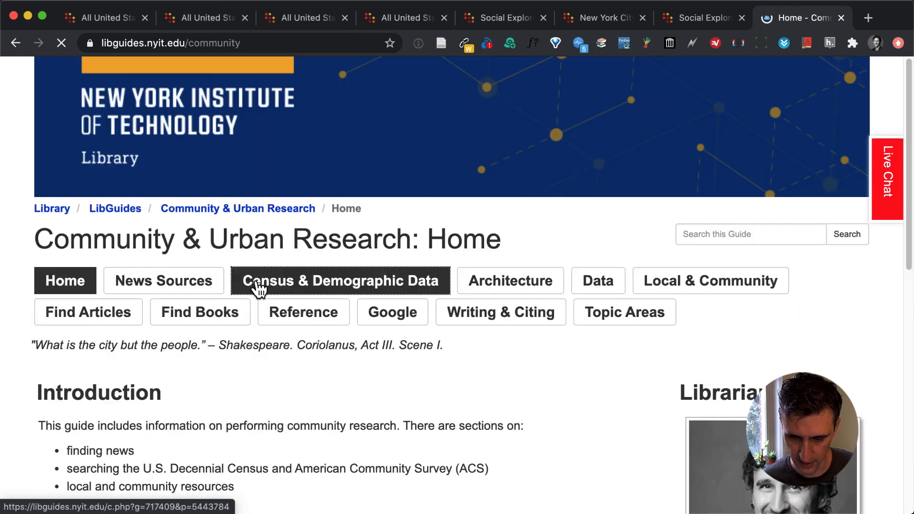
scroll(257, 286, down, 2)
scroll(257, 286, up, 3)
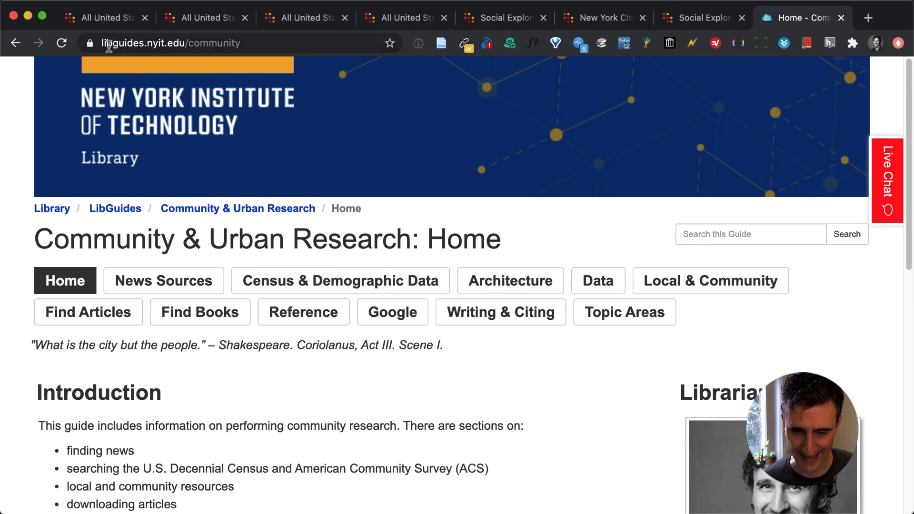
Highlight the guide's web address, libguides.nyit.edu/community, and clear the selection.
drag(104, 43, 224, 45)
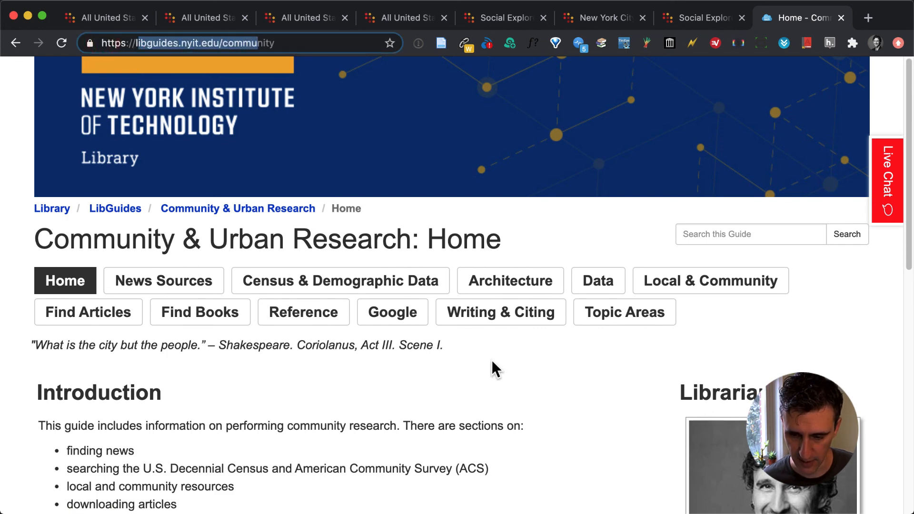
click(517, 365)
click(863, 281)
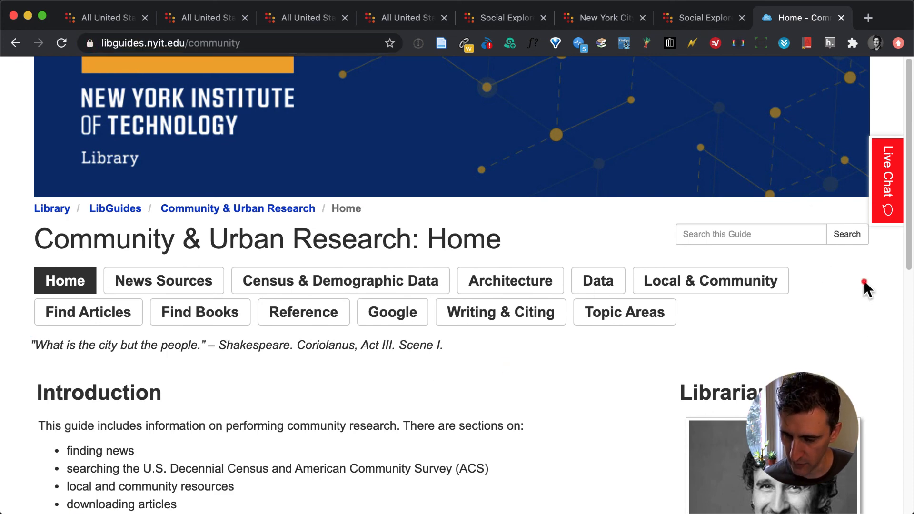
Look through the guide's home page down to the librarian's contact details, declining the live chat offer.
scroll(864, 280, down, 2)
scroll(863, 285, down, 2)
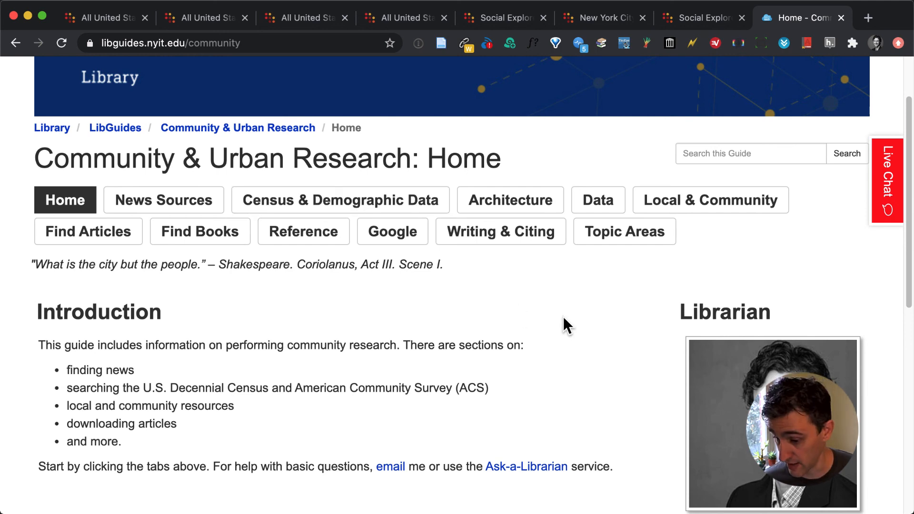
scroll(564, 316, down, 2)
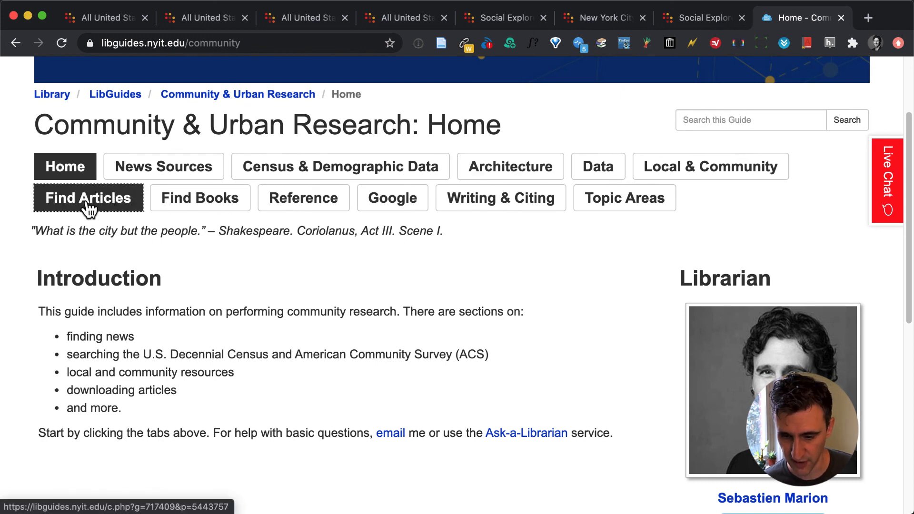
scroll(619, 367, down, 2)
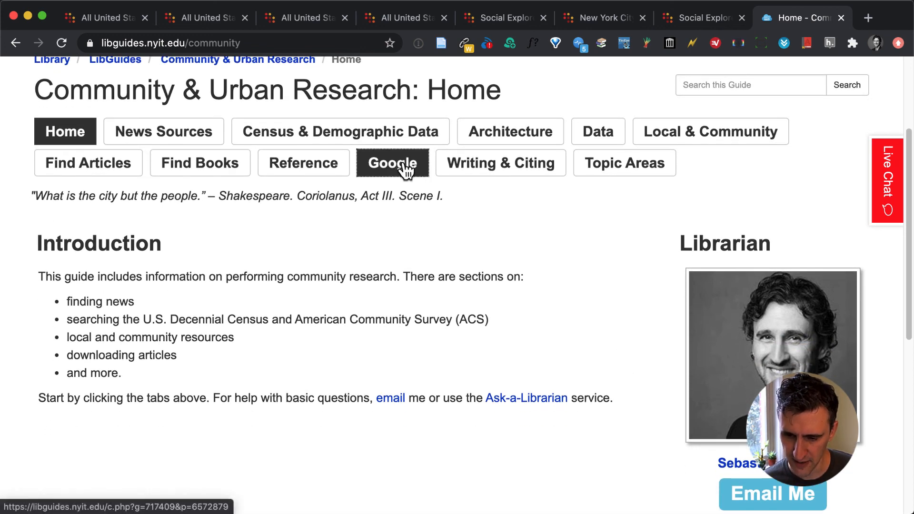
scroll(512, 226, down, 5)
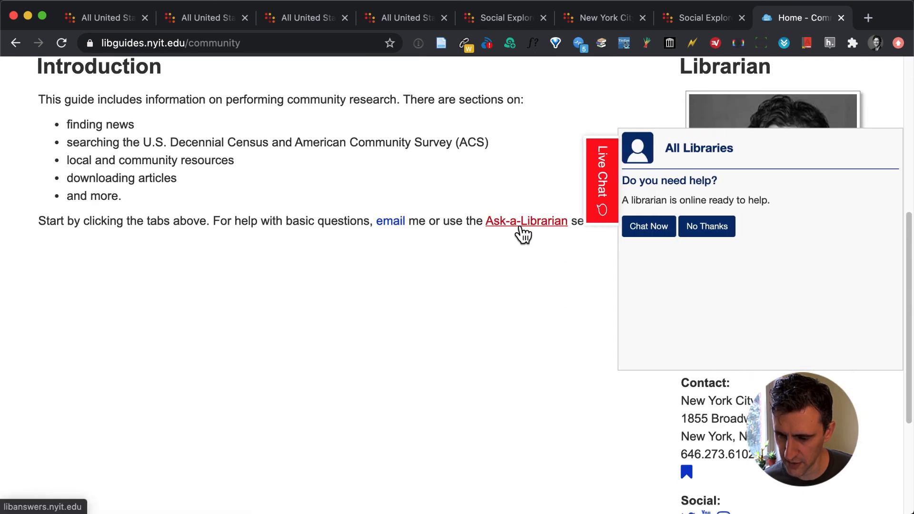
click(706, 228)
scroll(622, 351, down, 1)
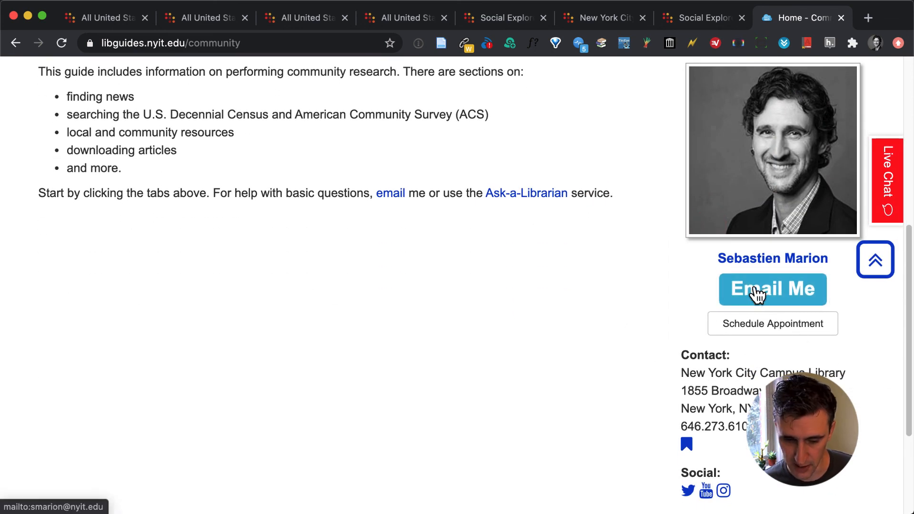
Try out the librarian's appointment scheduler with October 29, 2020 at 12:00pm, and close it without booking.
click(760, 323)
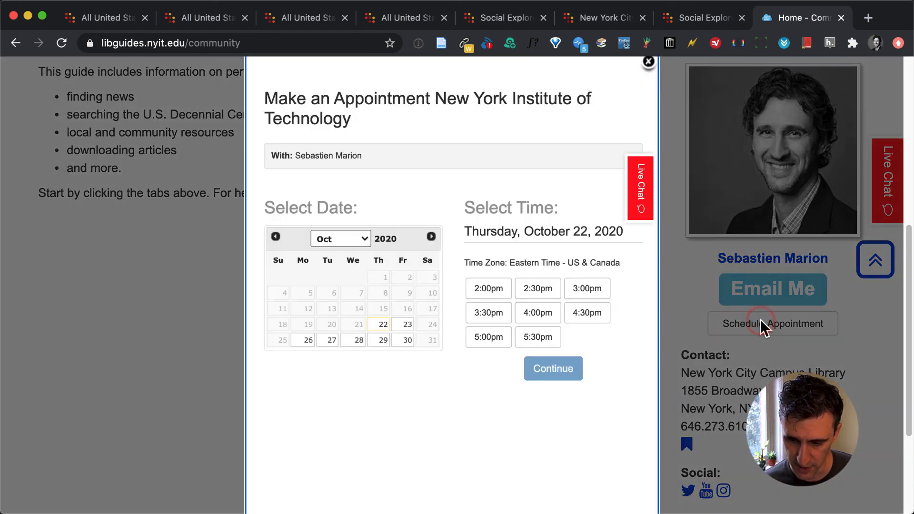
click(381, 339)
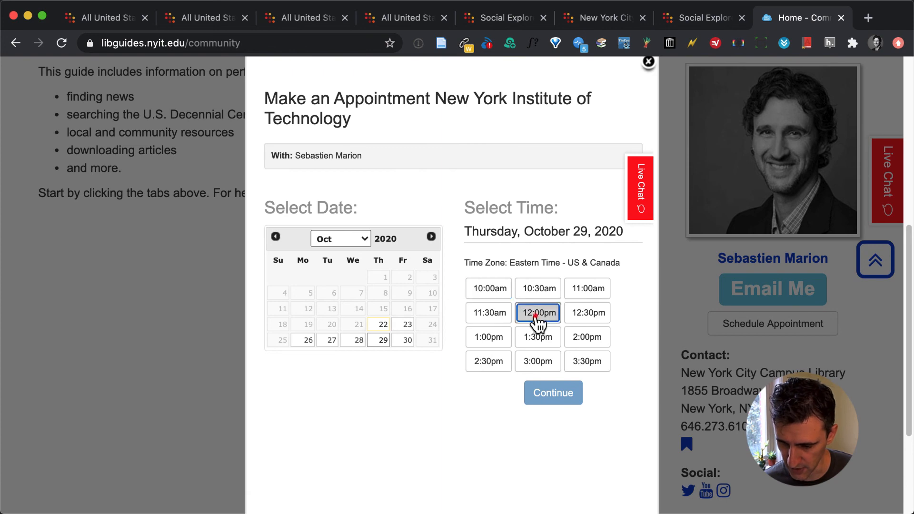
click(536, 314)
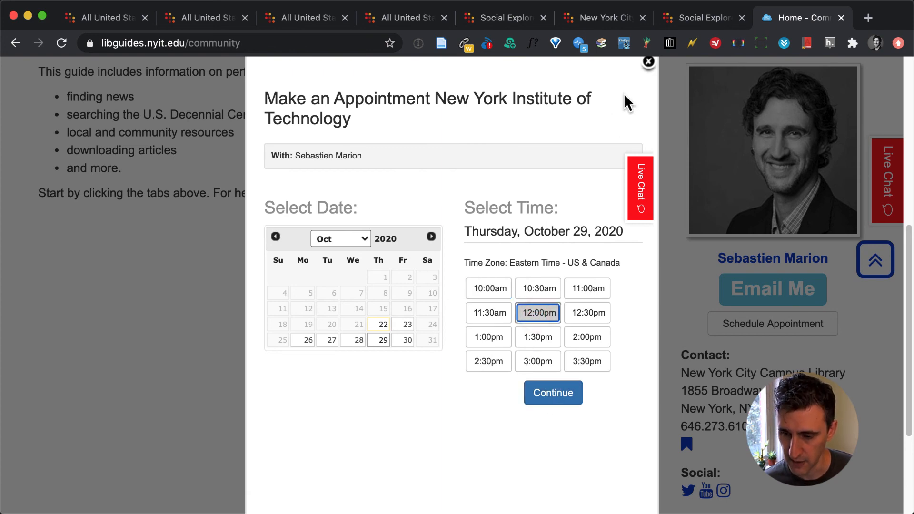
click(648, 62)
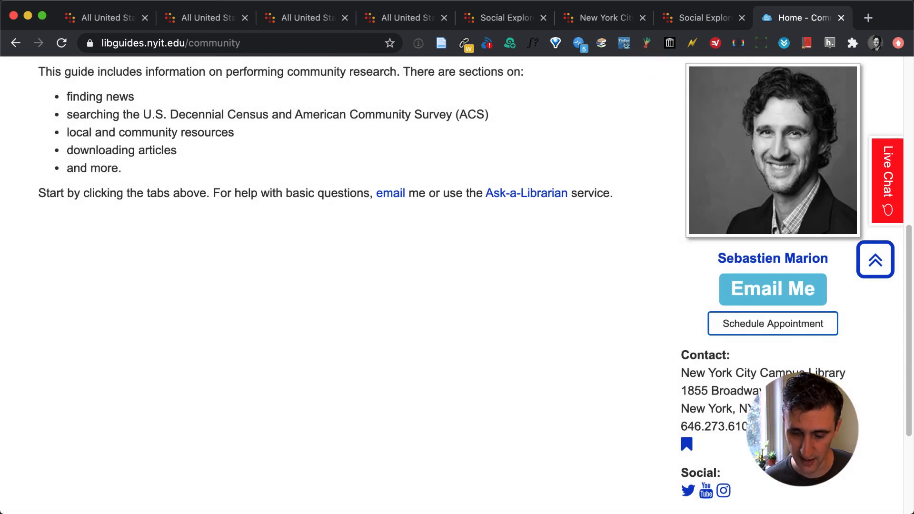